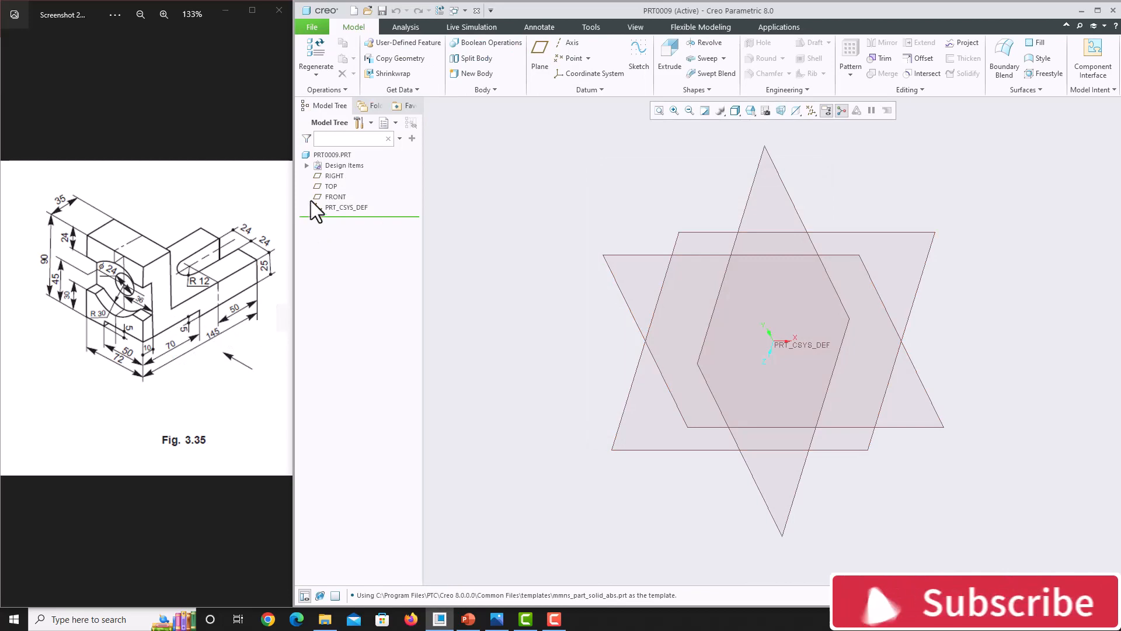
- Start a new sketch on the RIGHT datum plane and view it face-on in 2D orientation
{"action": "left_click", "coordinate": [334, 176]}
{"action": "left_click", "coordinate": [630, 58]}
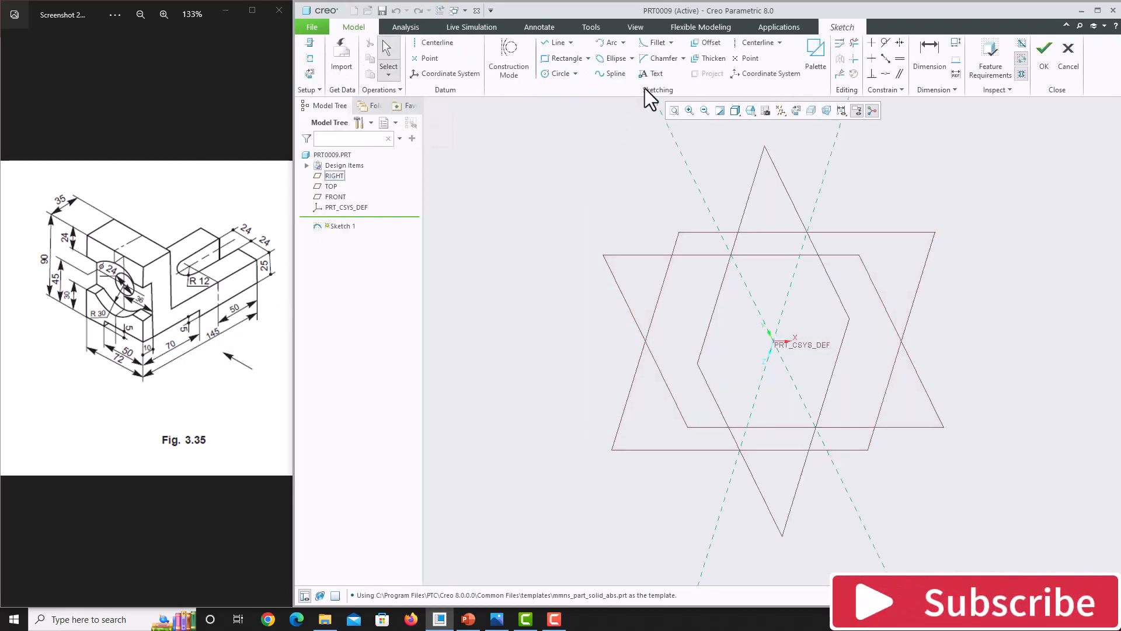
{"action": "left_click", "coordinate": [797, 110]}
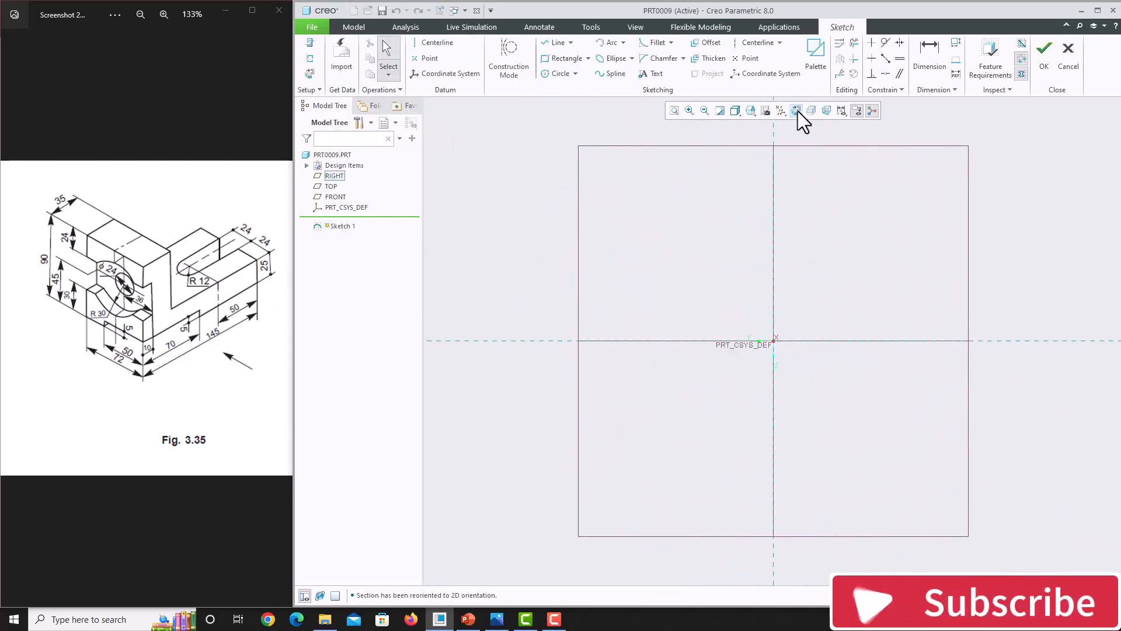
{"action": "scroll", "coordinate": [733, 345], "scroll_direction": "up", "scroll_amount": 2}
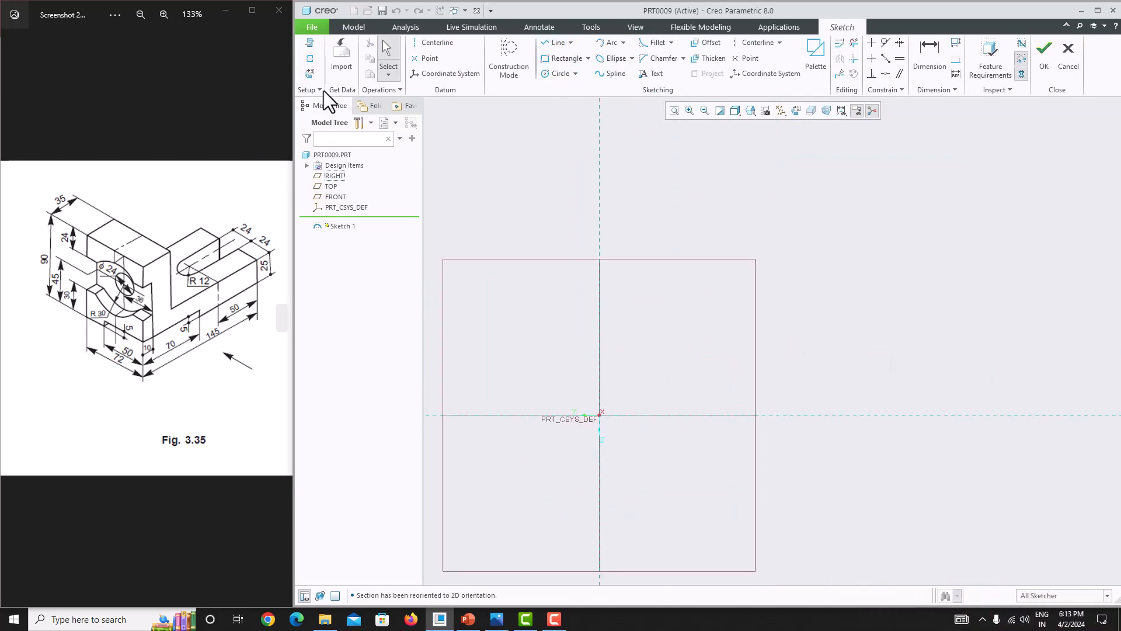
- Sketch a closed L-shaped profile from the origin, about 438 mm long, with a foot about 74 mm high and an upright rising about 190 mm above it
{"action": "left_click", "coordinate": [547, 42]}
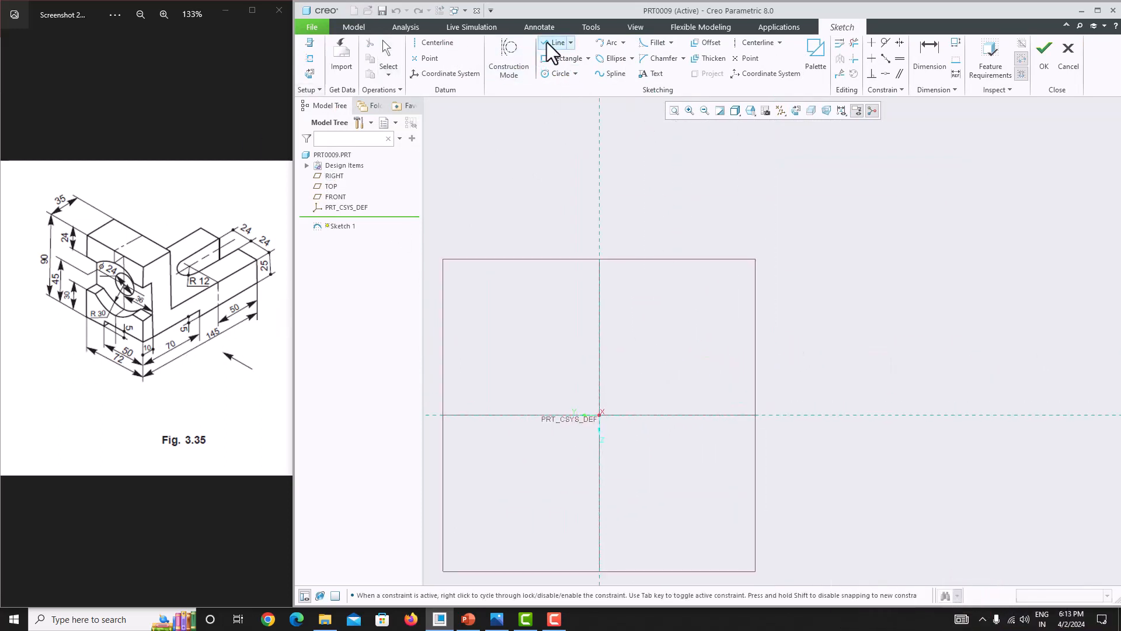
{"action": "left_click", "coordinate": [599, 415]}
{"action": "left_click", "coordinate": [868, 415]}
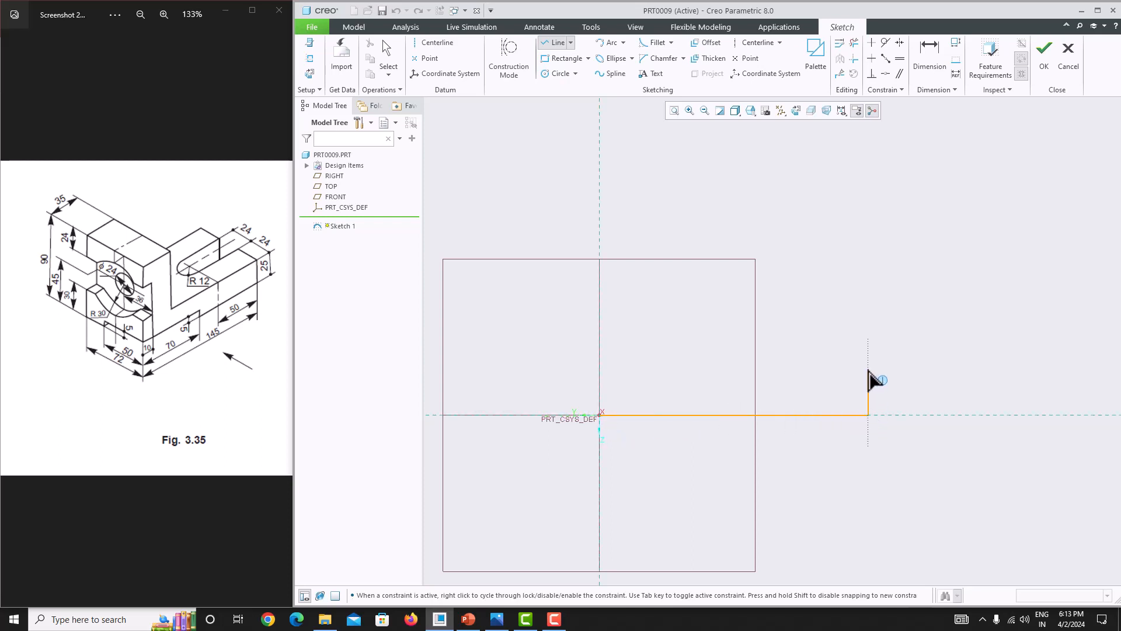
{"action": "left_click", "coordinate": [869, 369]}
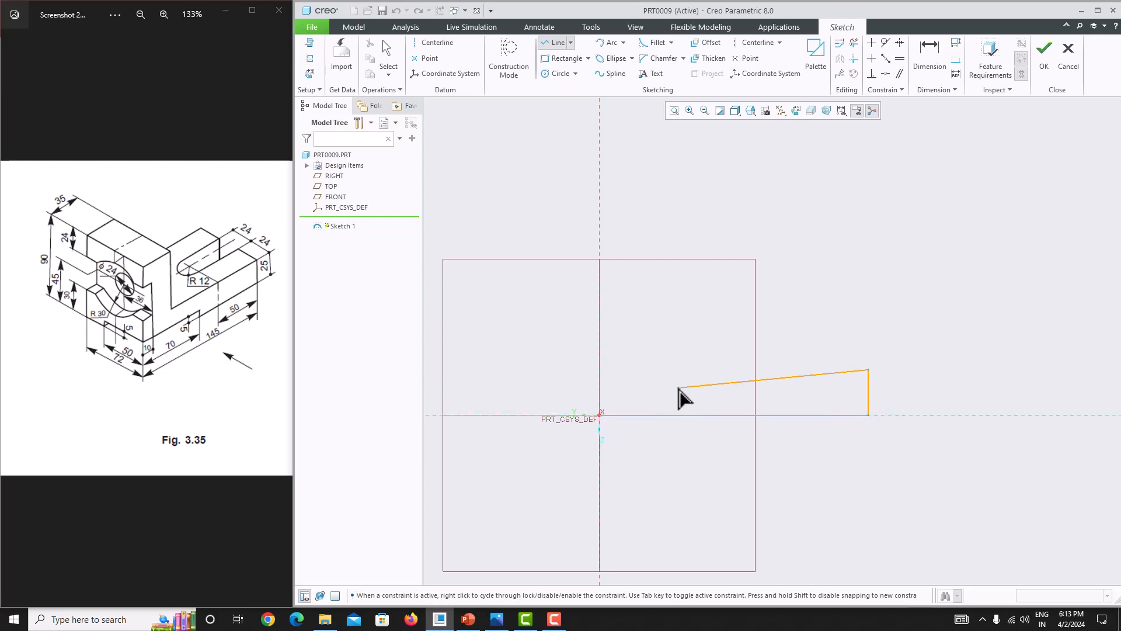
{"action": "left_click", "coordinate": [637, 374]}
{"action": "left_click", "coordinate": [638, 253]}
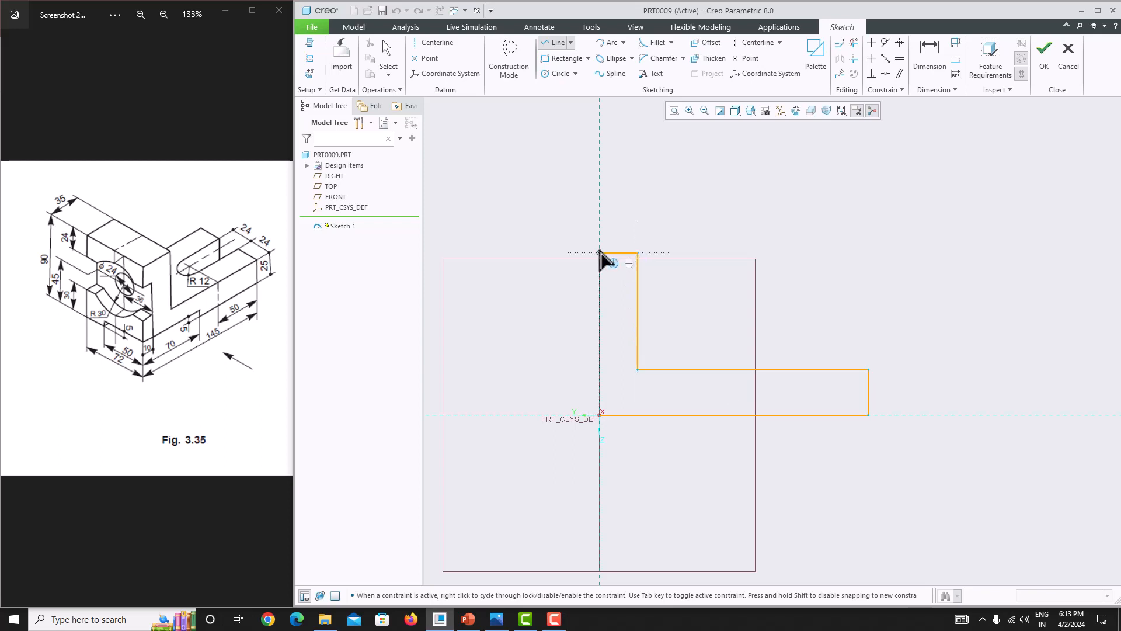
{"action": "left_click", "coordinate": [599, 253]}
{"action": "left_click", "coordinate": [599, 415]}
{"action": "middle_click", "coordinate": [531, 341]}
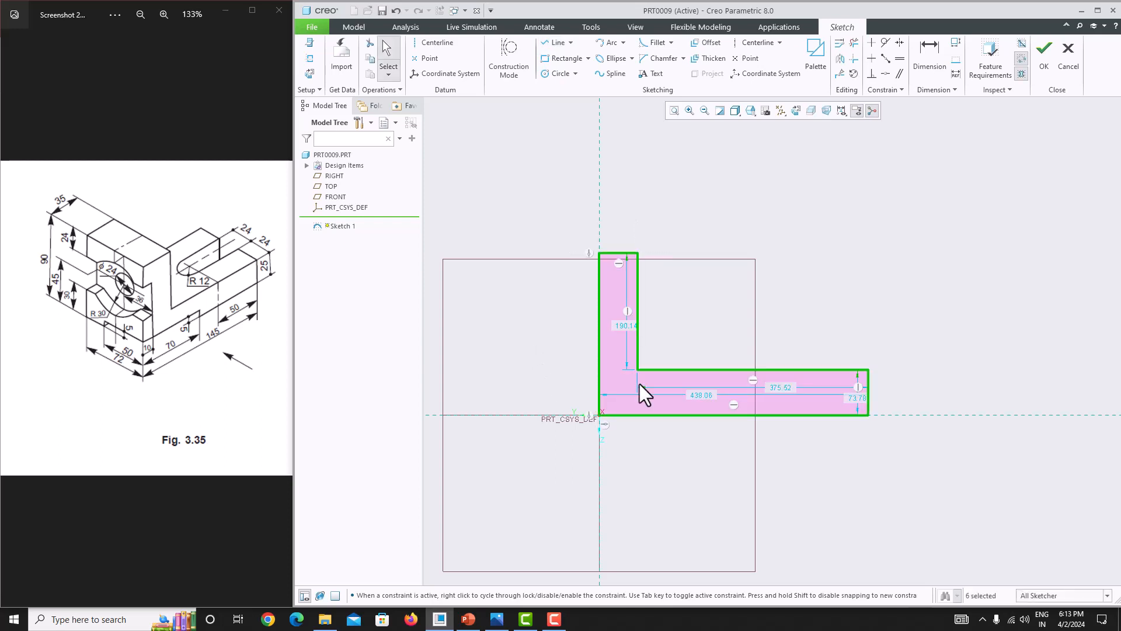
{"action": "left_click", "coordinate": [864, 301]}
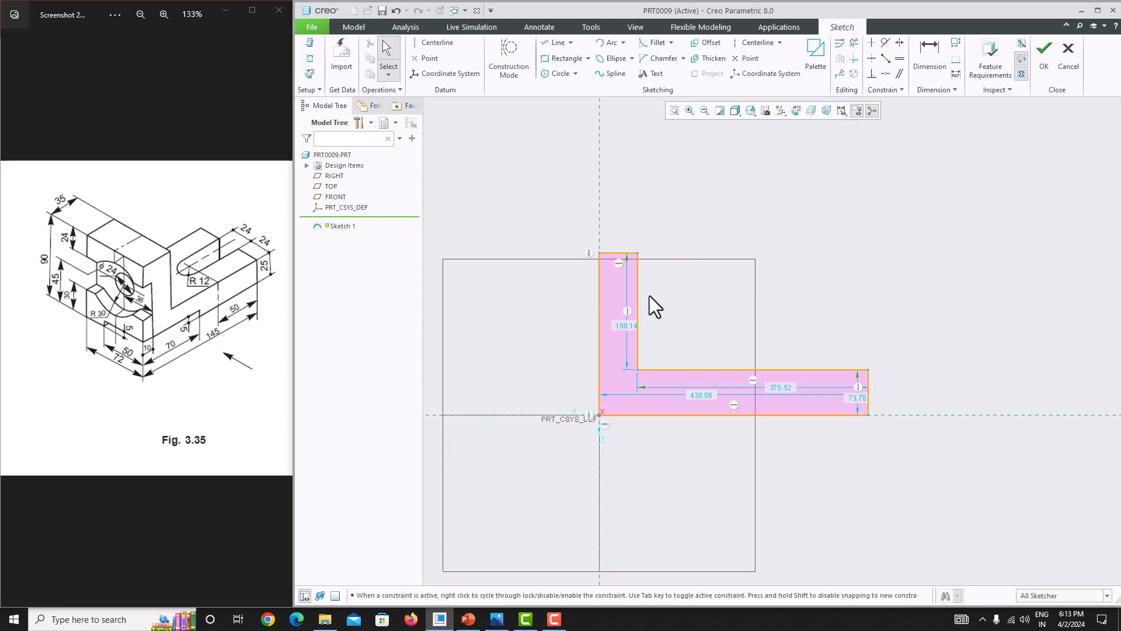
- Open the upright's height dimension for modification, with automatic regeneration turned off
{"action": "left_click", "coordinate": [626, 327]}
{"action": "left_click", "coordinate": [839, 44]}
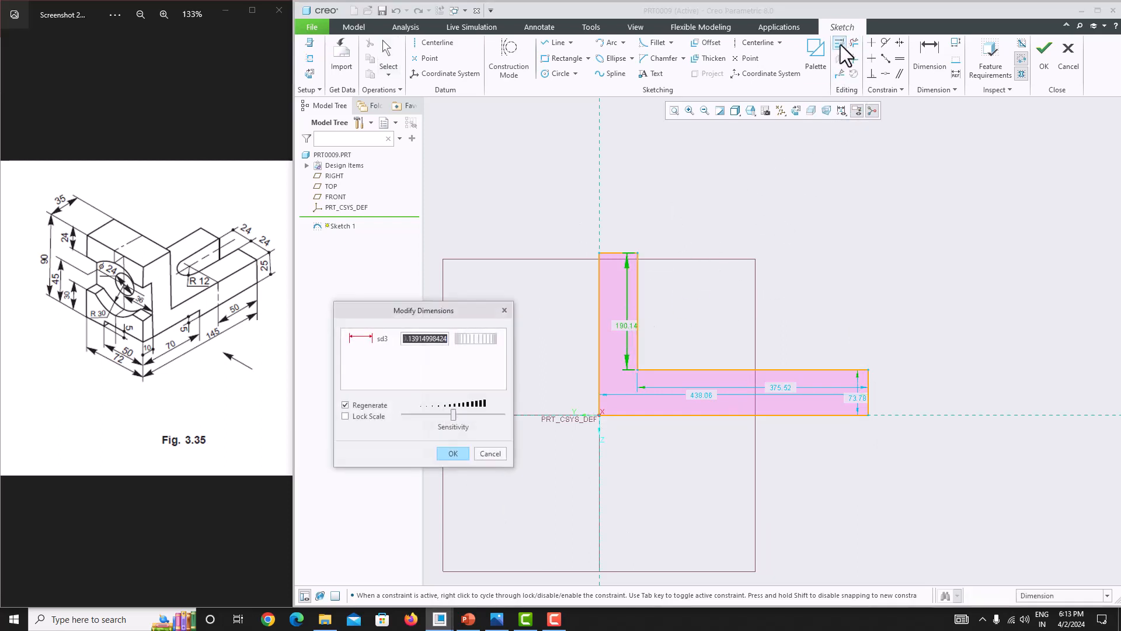
{"action": "left_click_drag", "start_coordinate": [412, 317], "coordinate": [385, 216]}
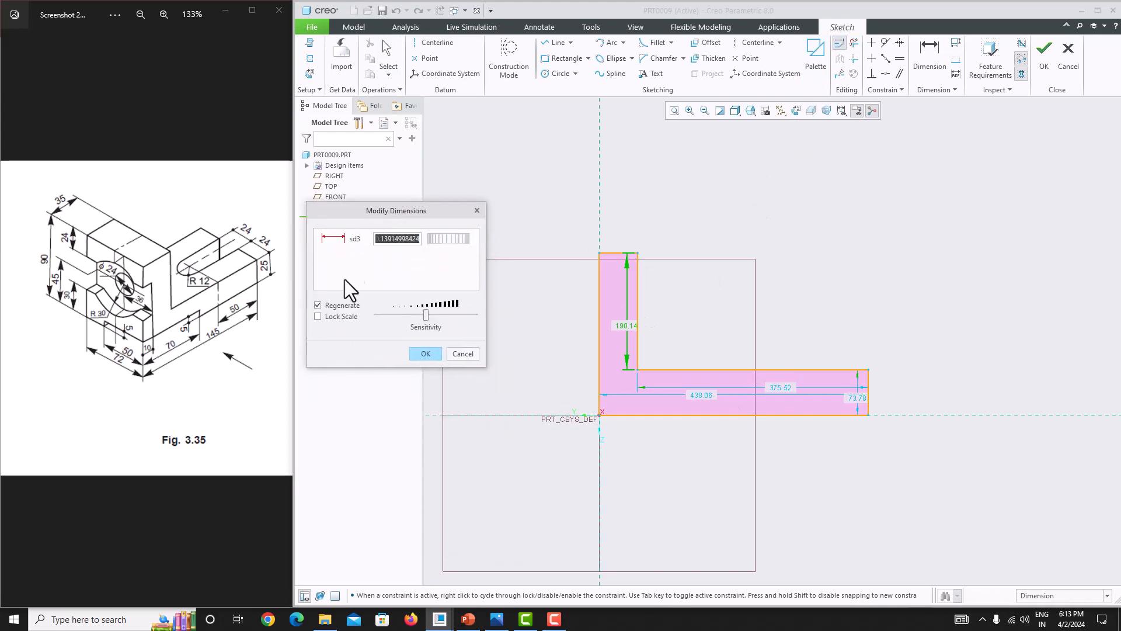
{"action": "left_click", "coordinate": [327, 305]}
{"action": "left_click_drag", "start_coordinate": [410, 366], "coordinate": [411, 518]}
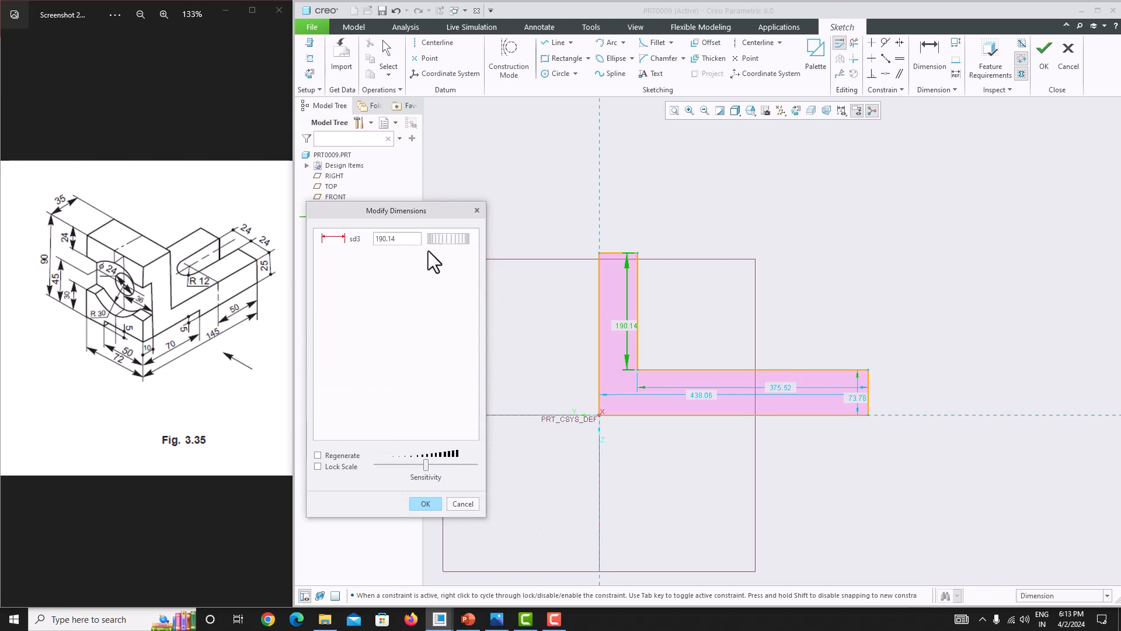
{"action": "left_click_drag", "start_coordinate": [415, 216], "coordinate": [446, 202]}
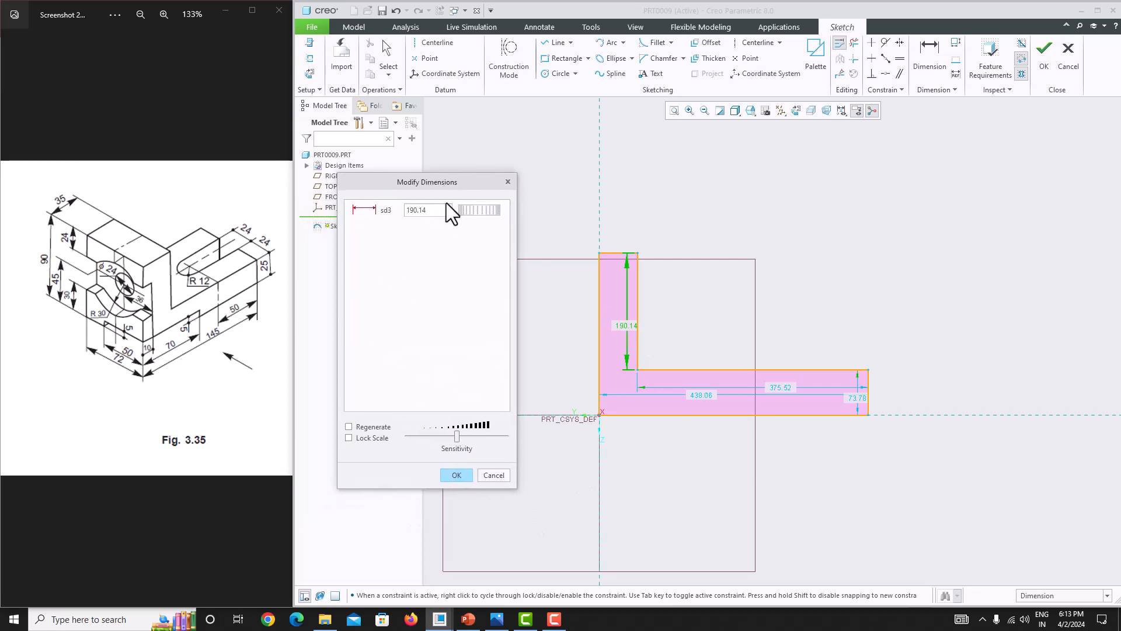
- Add the profile's overall length to the dimensions being modified and set it to 145 mm
{"action": "left_click", "coordinate": [693, 397]}
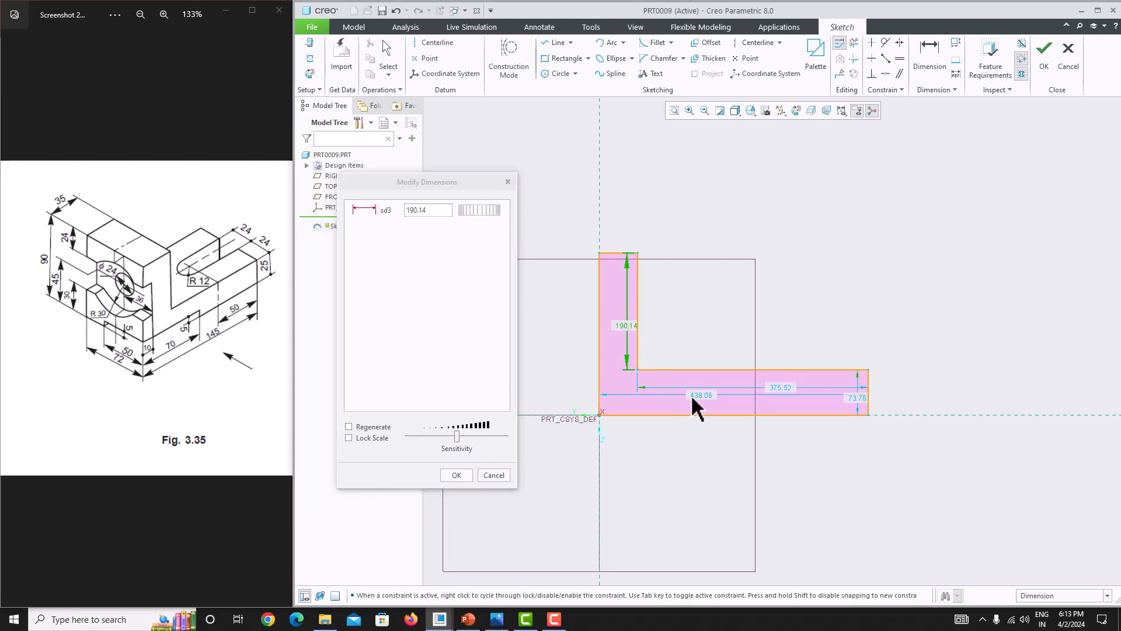
{"action": "left_click", "coordinate": [414, 231]}
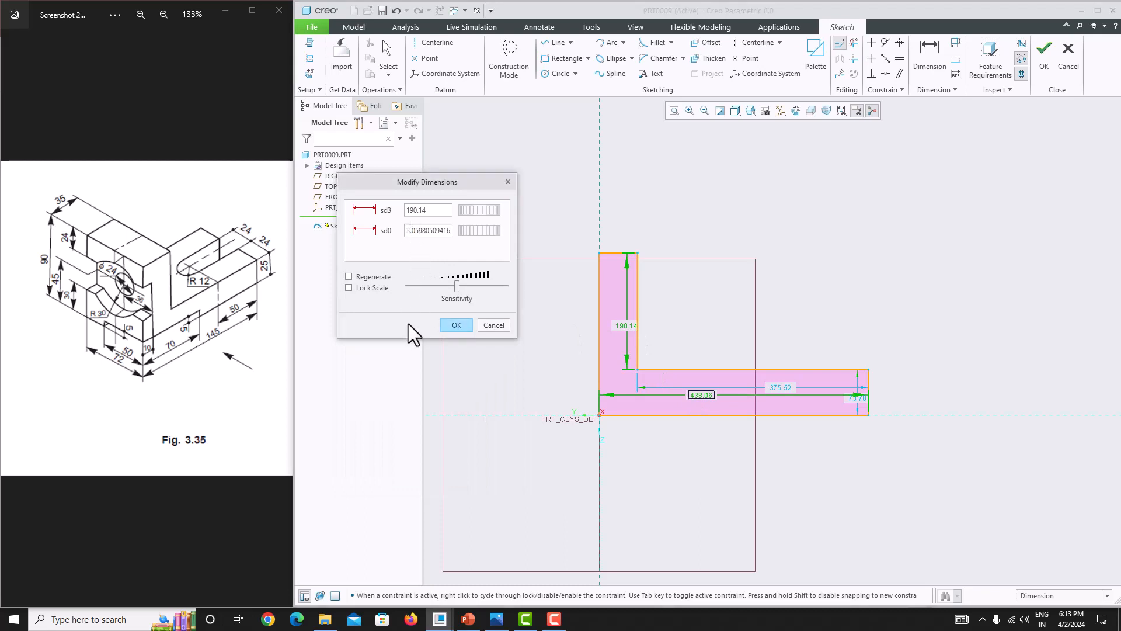
{"action": "left_click_drag", "start_coordinate": [412, 337], "coordinate": [411, 456]}
{"action": "double_click", "coordinate": [434, 231]}
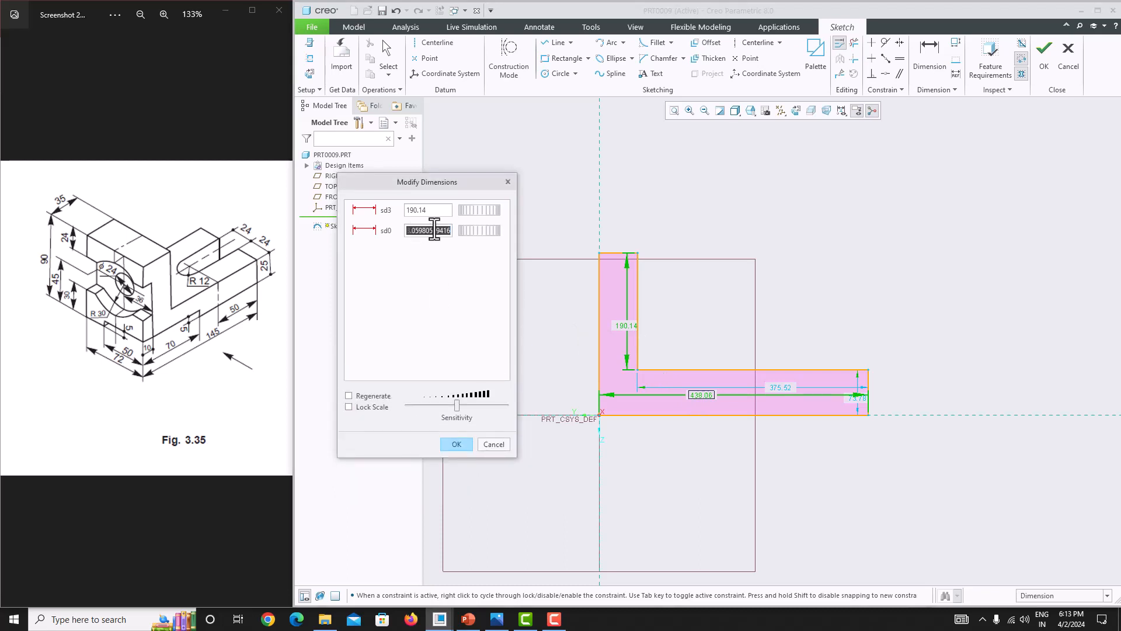
{"action": "key", "text": "Left"}
{"action": "key", "text": "Left"}
{"action": "key", "text": "Left"}
{"action": "key", "text": "Left"}
{"action": "key", "text": "Left"}
{"action": "key", "text": "Left"}
{"action": "key", "text": "Left"}
{"action": "key", "text": "Left"}
{"action": "key", "text": "Left"}
{"action": "key", "text": "Left"}
{"action": "key", "text": "Left"}
{"action": "key", "text": "Left"}
{"action": "key", "text": "Left"}
{"action": "double_click", "coordinate": [437, 230]}
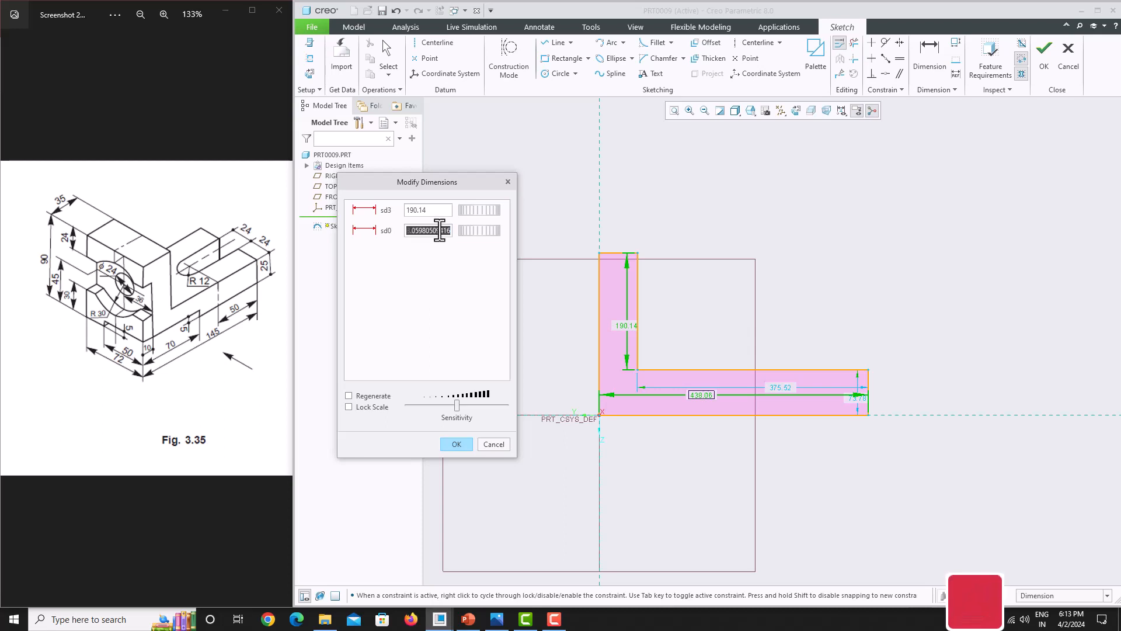
{"action": "key", "text": "BackSpace"}
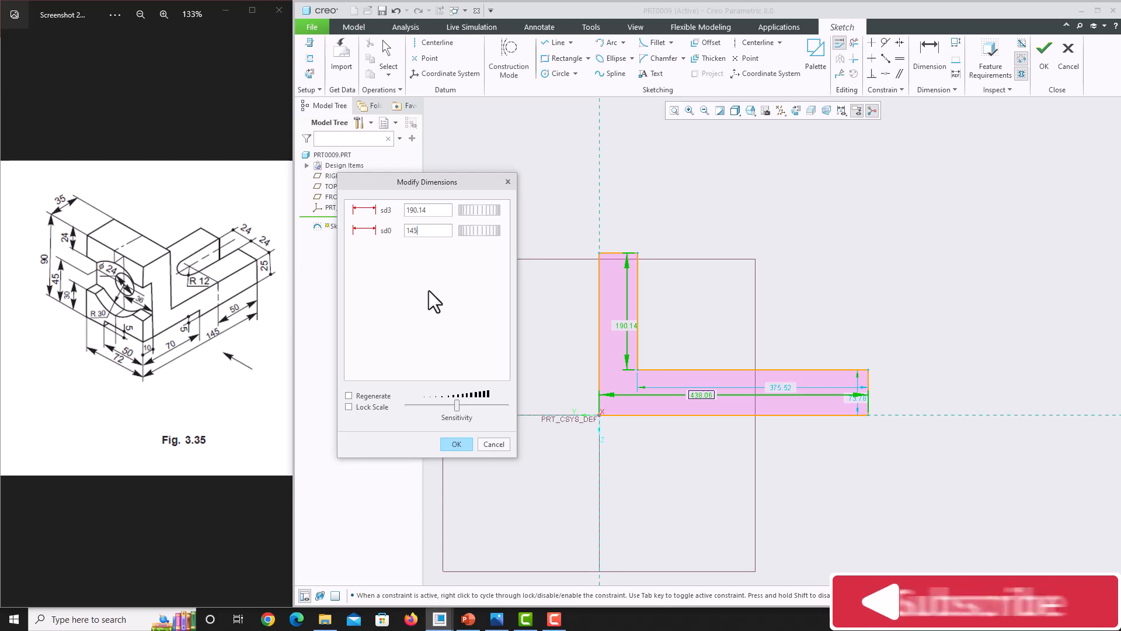
{"action": "type", "text": "145"}
- Set the foot's thickness to 25 mm and the upright's height above the foot to 90-25 mm
{"action": "left_click", "coordinate": [857, 405]}
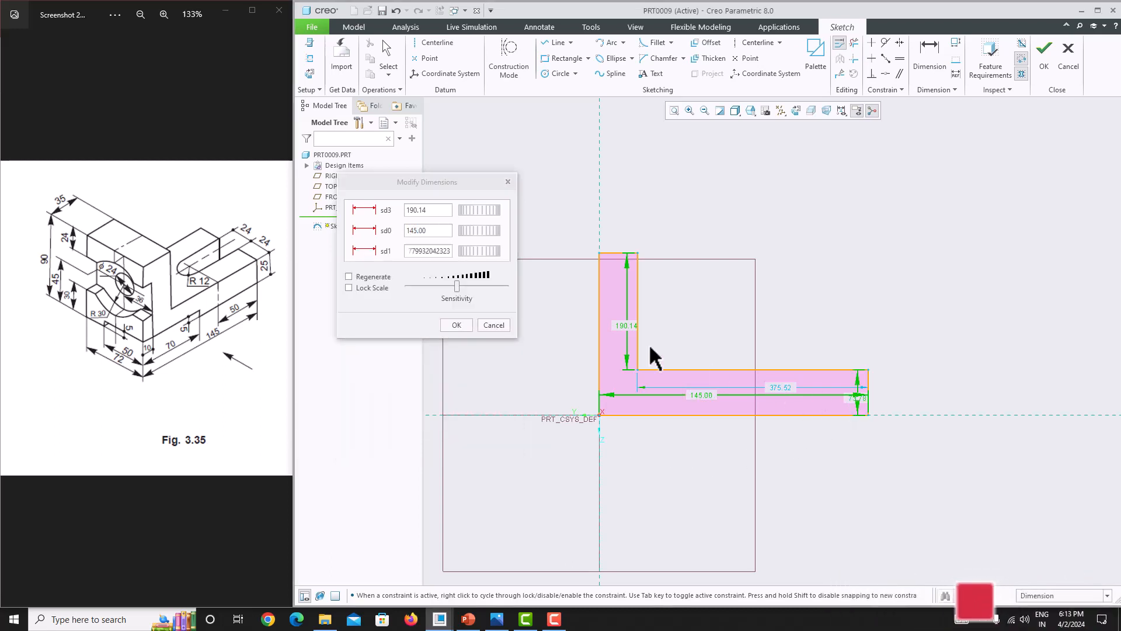
{"action": "double_click", "coordinate": [446, 255]}
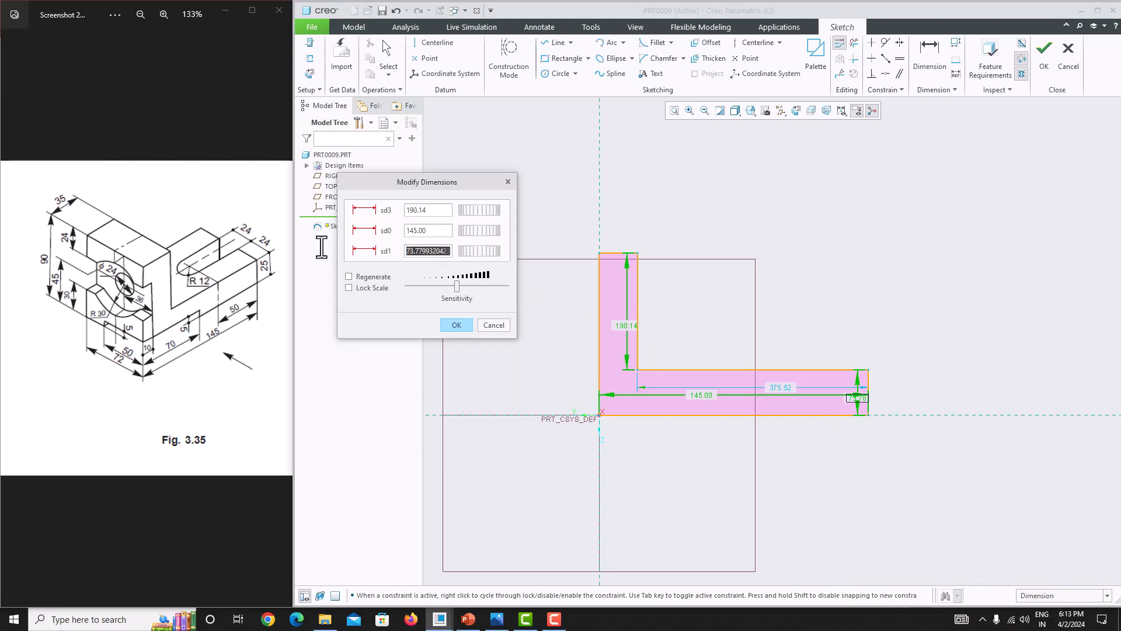
{"action": "type", "text": "3"}
{"action": "type", "text": "25"}
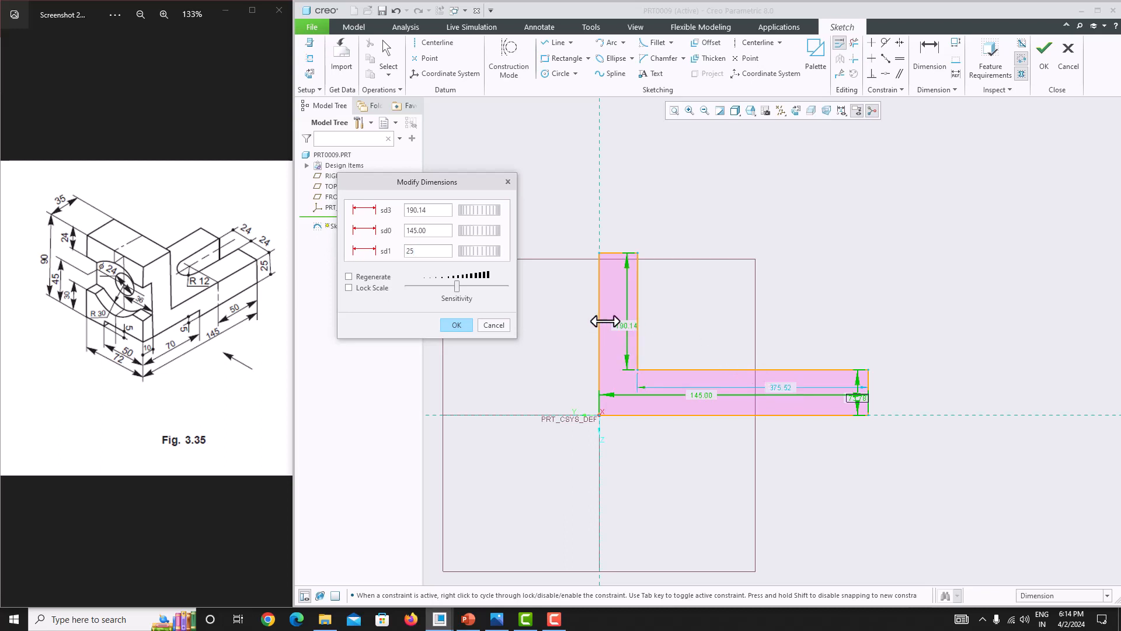
{"action": "left_click", "coordinate": [429, 211]}
{"action": "double_click", "coordinate": [429, 212]}
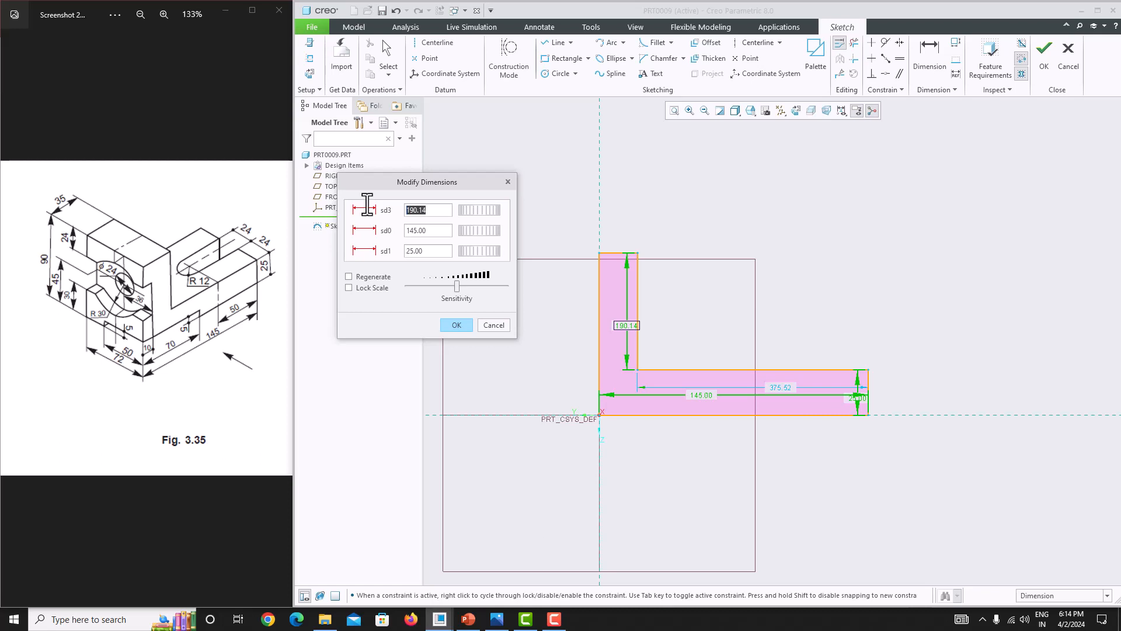
{"action": "type", "text": "90-25"}
{"action": "key", "text": "Tab"}
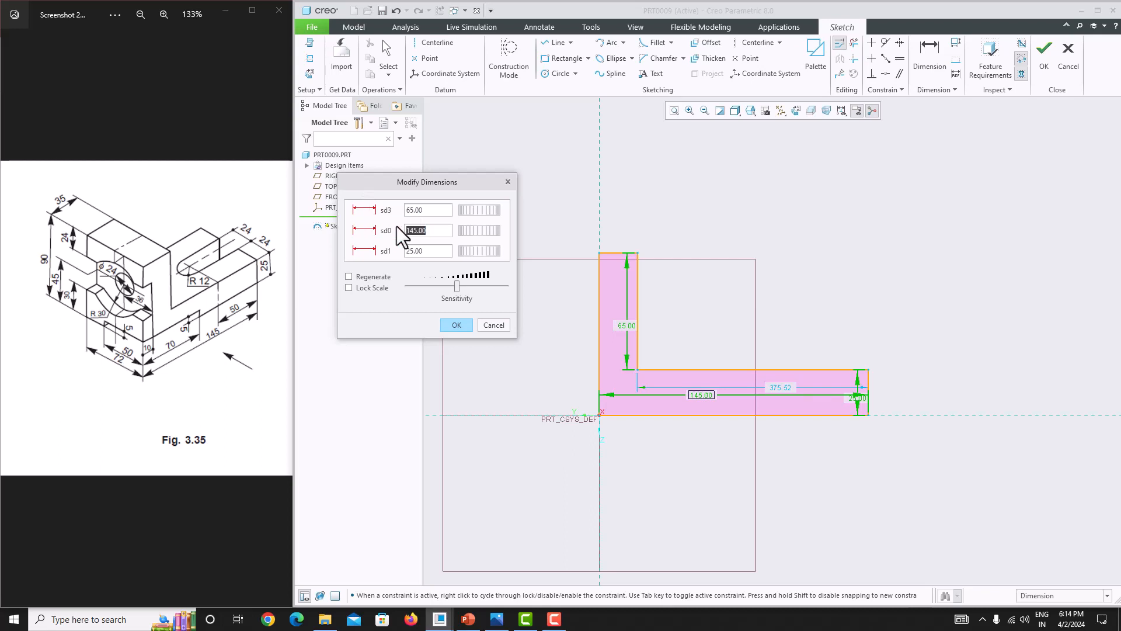
- Set the length of the foot's upper edge to 145-35 mm and apply all the modified dimensions
{"action": "left_click", "coordinate": [787, 390]}
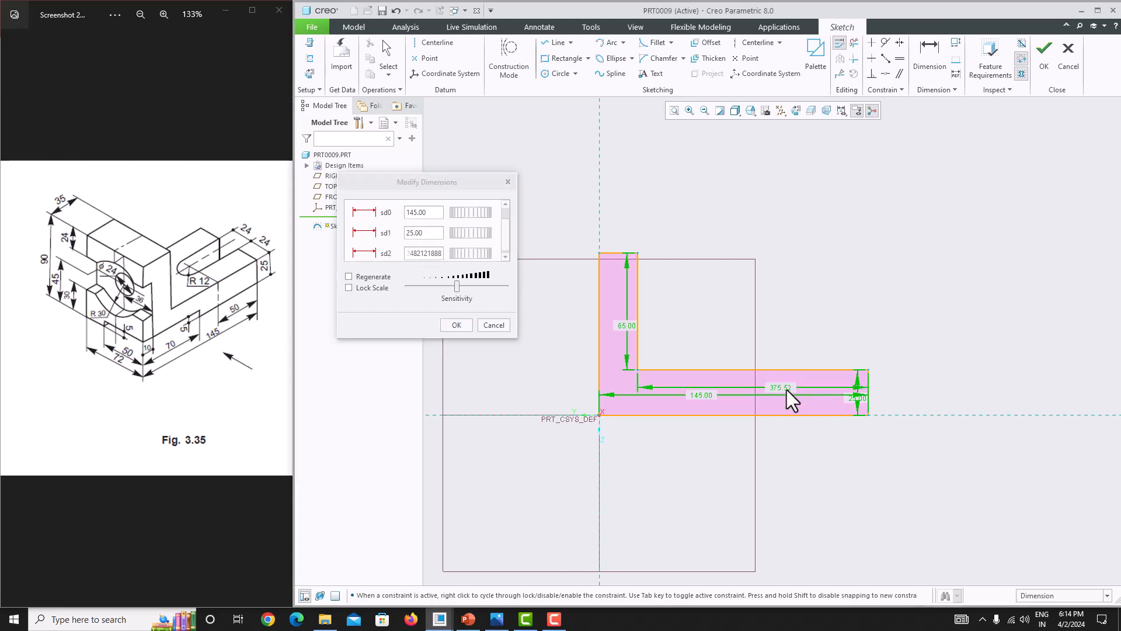
{"action": "double_click", "coordinate": [432, 257]}
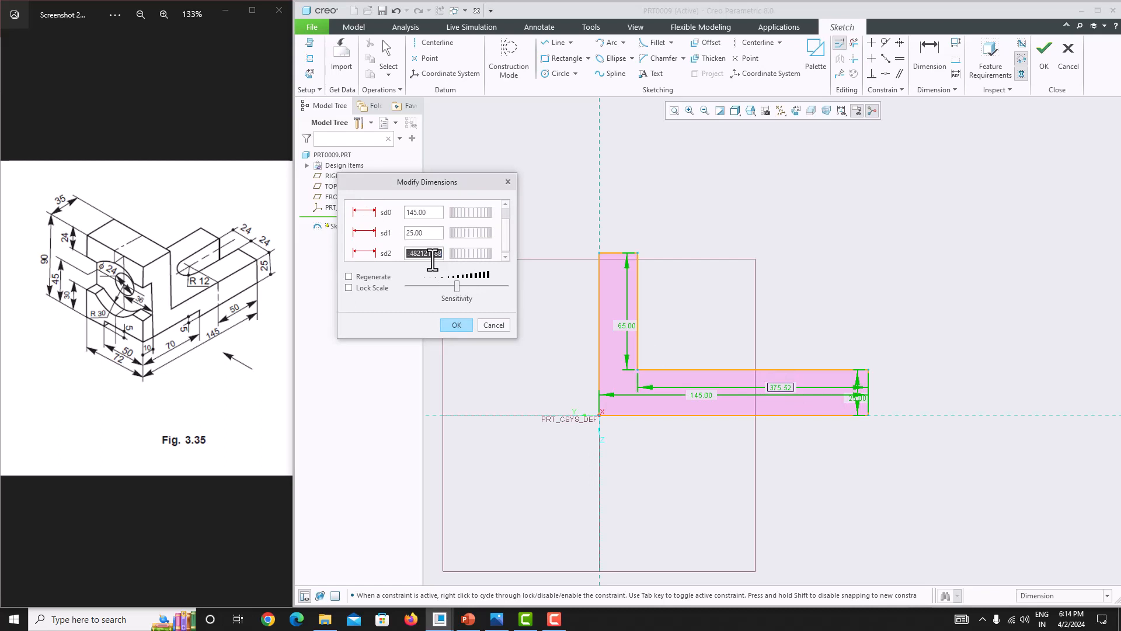
{"action": "key", "text": "BackSpace"}
{"action": "type", "text": "145-35"}
{"action": "key", "text": "Return"}
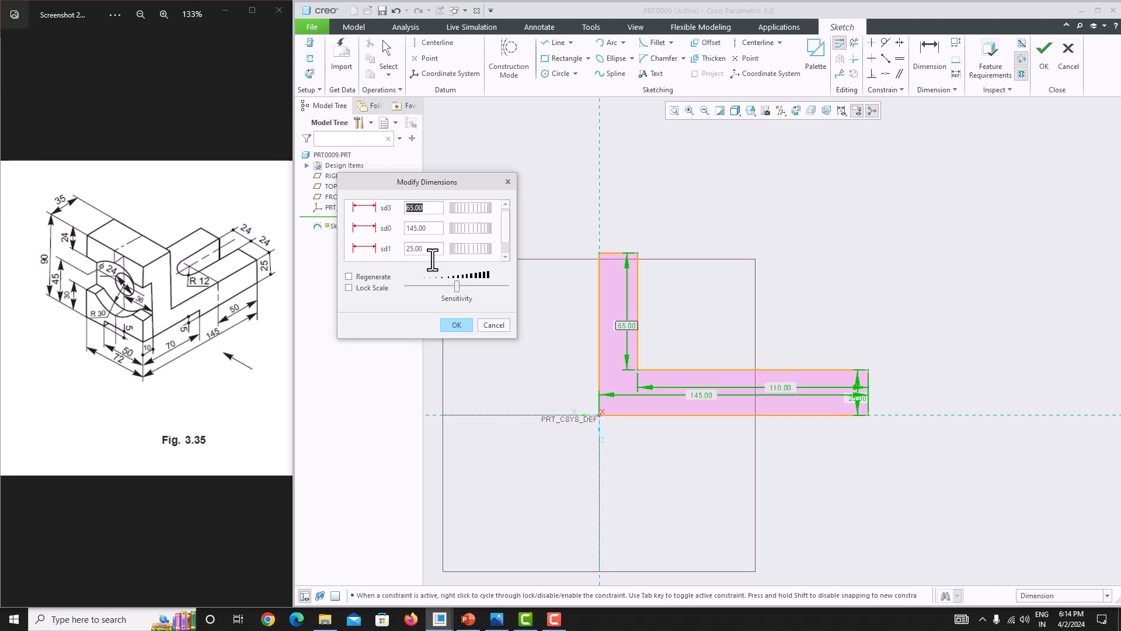
{"action": "left_click", "coordinate": [456, 325]}
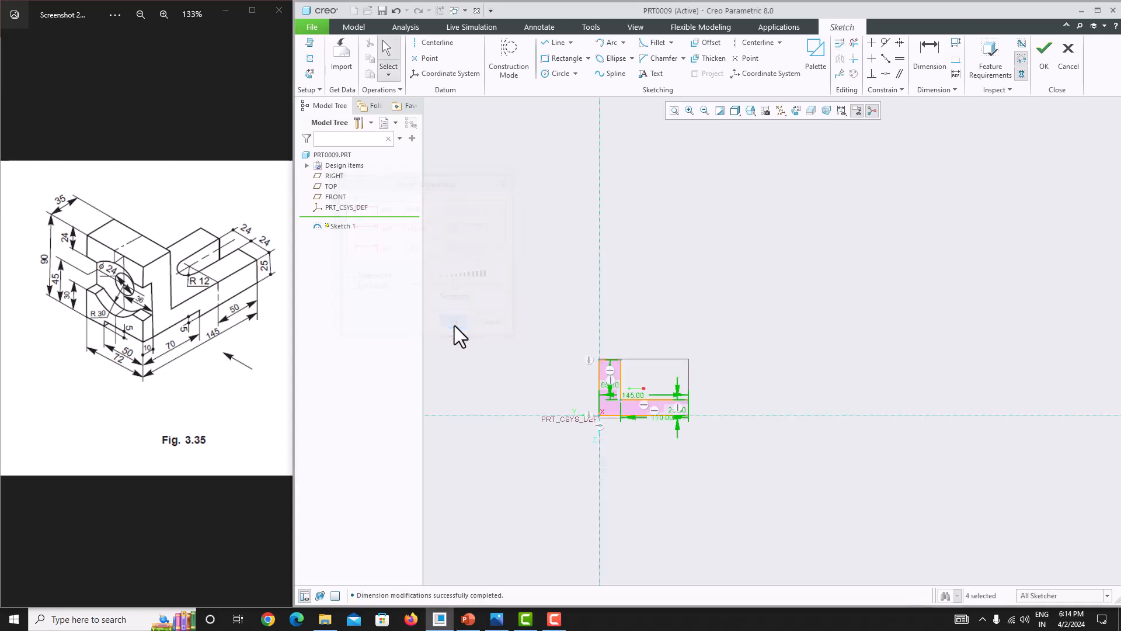
- Arrange the four dimensions clear of the L-shaped profile and finish the sketch
{"action": "left_click", "coordinate": [674, 110]}
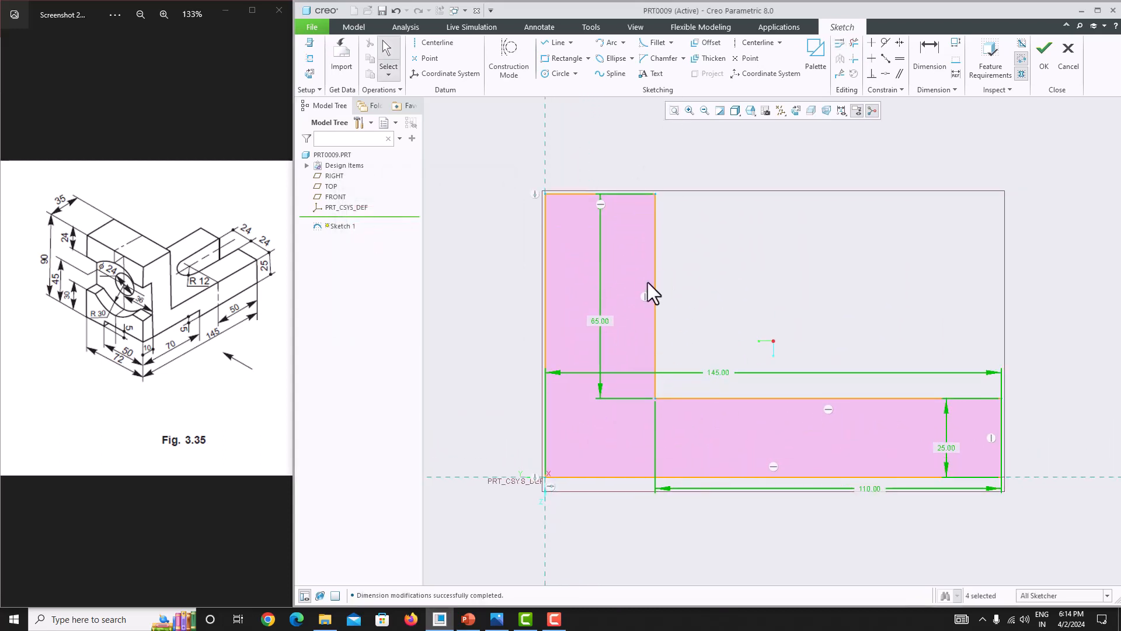
{"action": "left_click_drag", "start_coordinate": [609, 320], "coordinate": [696, 325]}
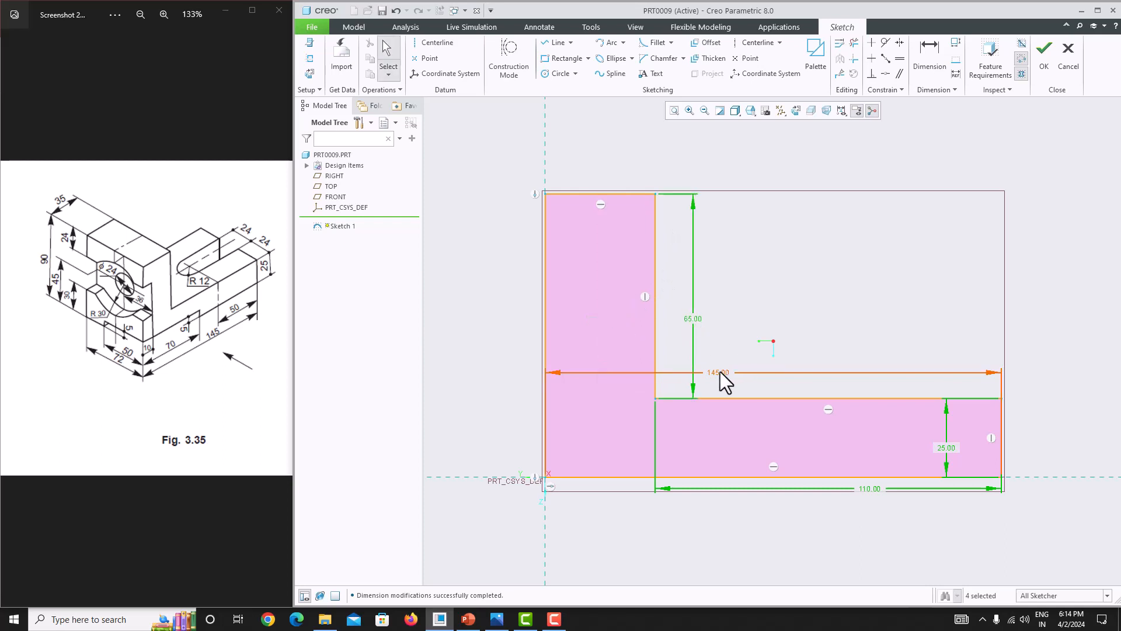
{"action": "left_click_drag", "start_coordinate": [722, 372], "coordinate": [717, 516]}
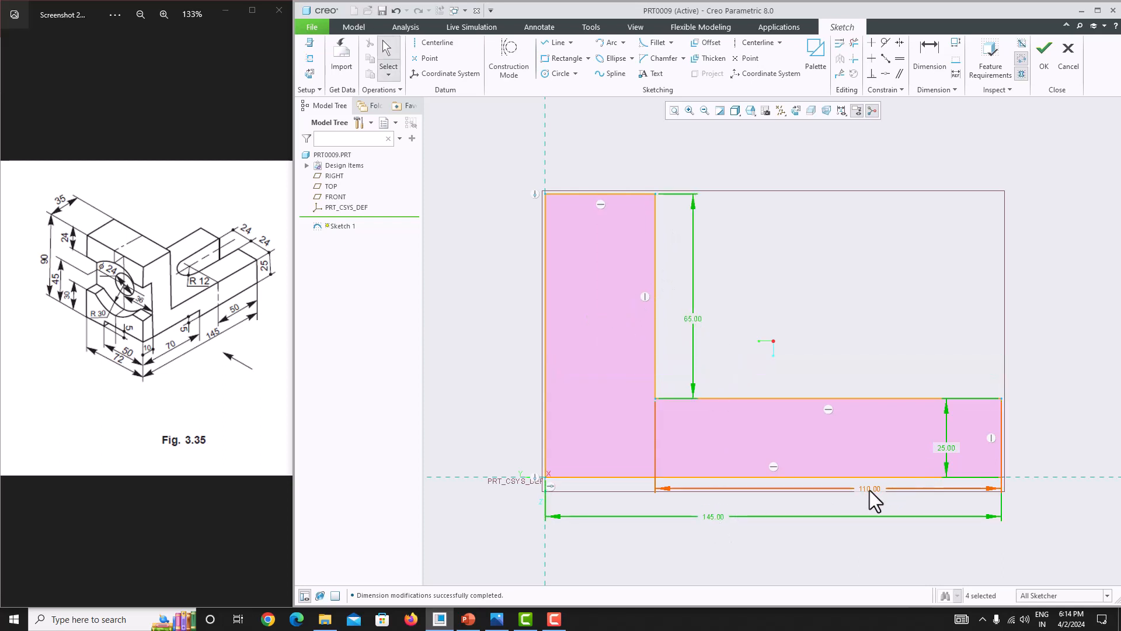
{"action": "left_click_drag", "start_coordinate": [871, 489], "coordinate": [861, 366]}
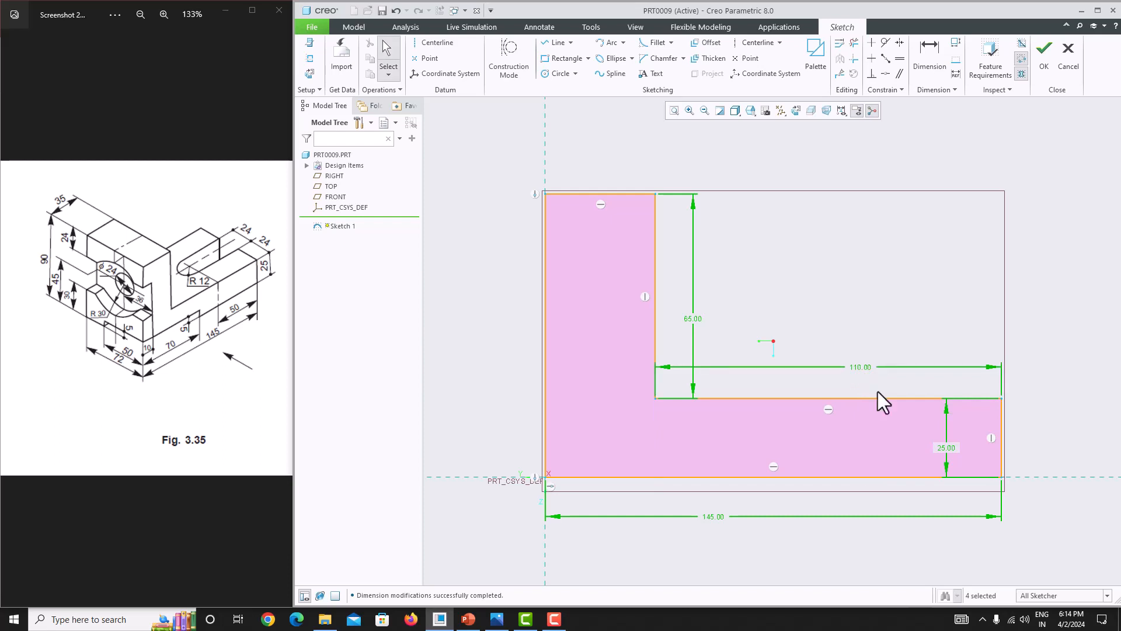
{"action": "left_click_drag", "start_coordinate": [984, 444], "coordinate": [1038, 453]}
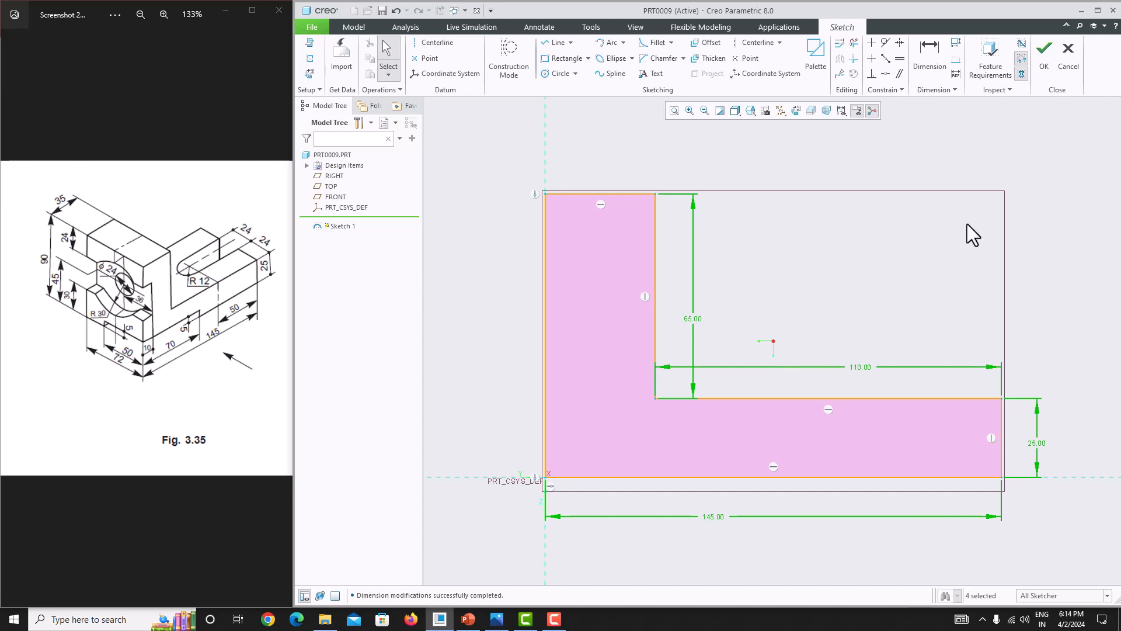
{"action": "left_click", "coordinate": [1043, 66]}
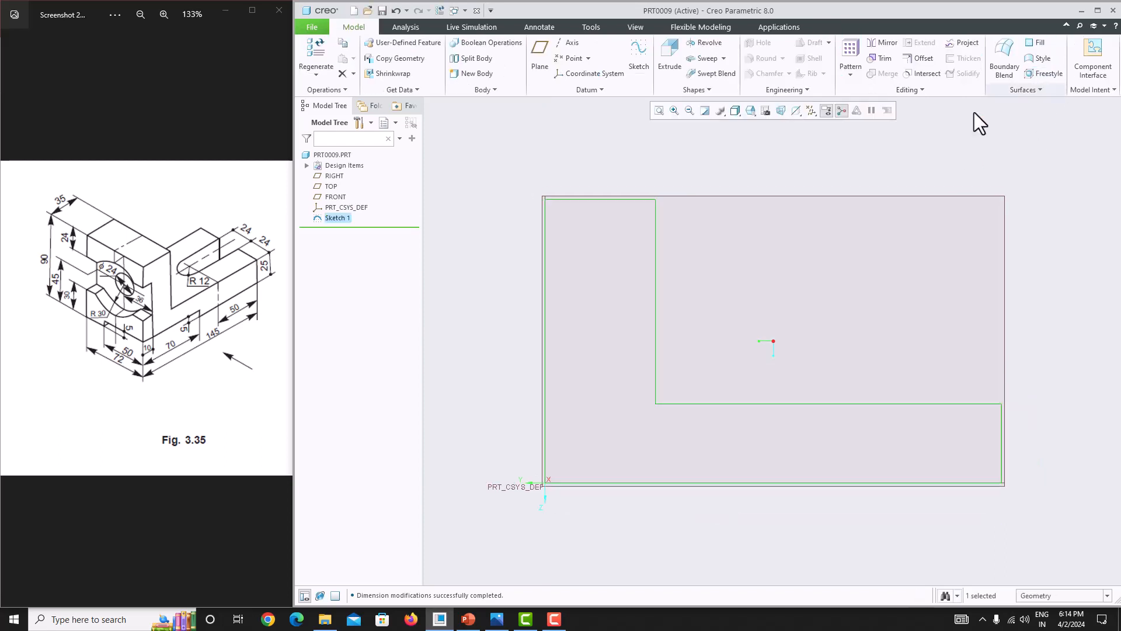
- Extrude the L-shaped profile as a solid symmetrically about its sketch plane to a depth of 72 mm
{"action": "left_click", "coordinate": [675, 65]}
{"action": "left_click", "coordinate": [407, 54]}
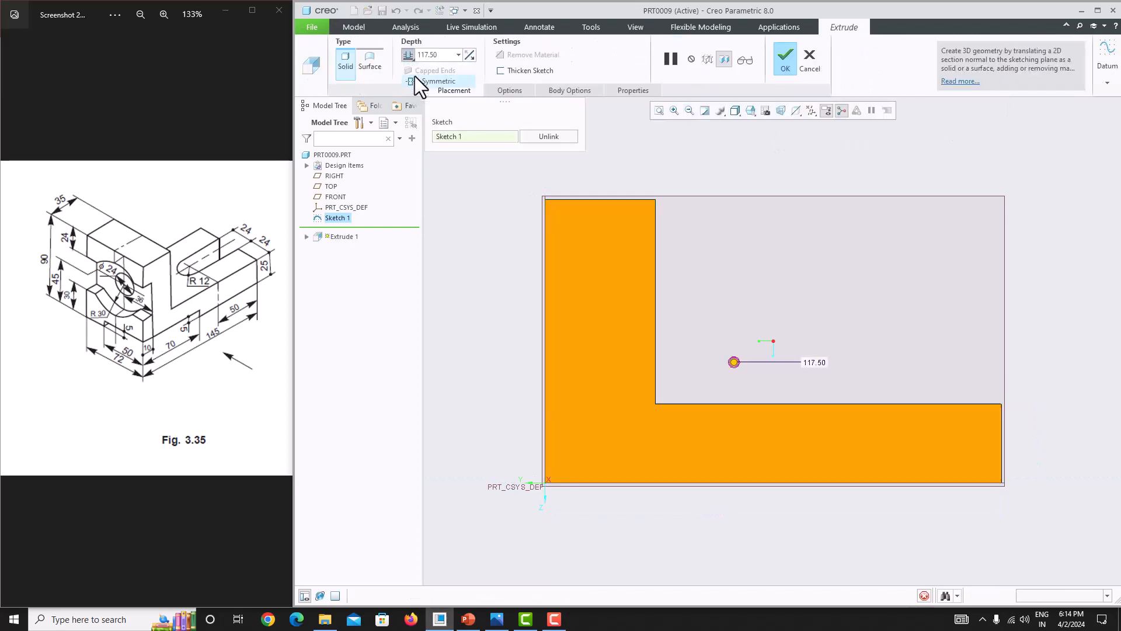
{"action": "left_click", "coordinate": [435, 81]}
{"action": "key", "text": "ctrl+d"}
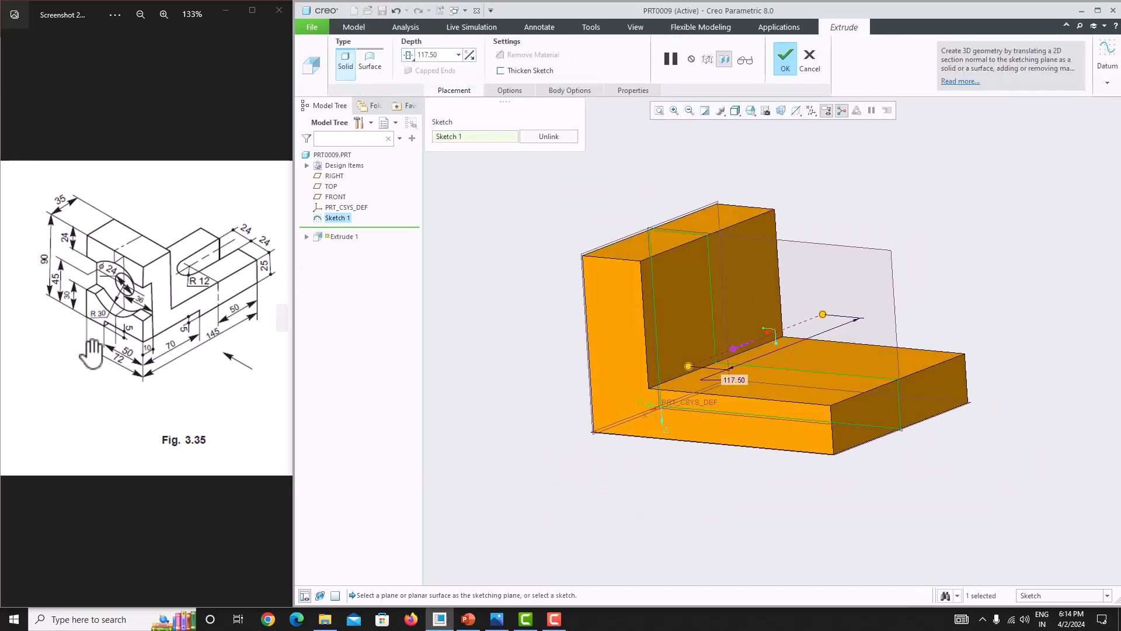
{"action": "double_click", "coordinate": [450, 54]}
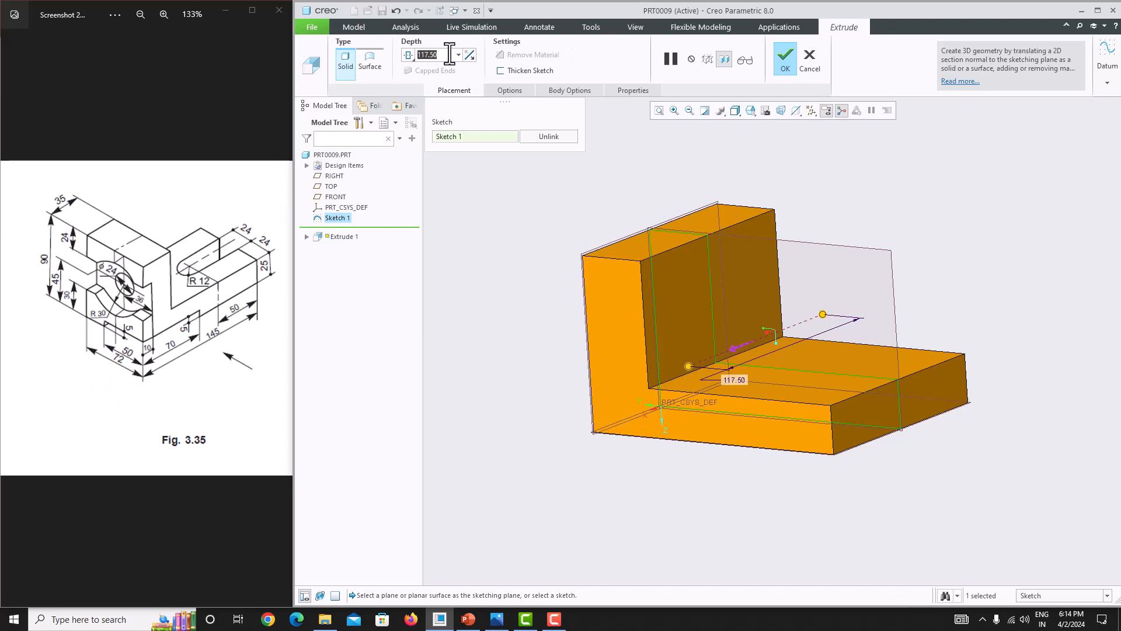
{"action": "type", "text": "72"}
{"action": "key", "text": "Return"}
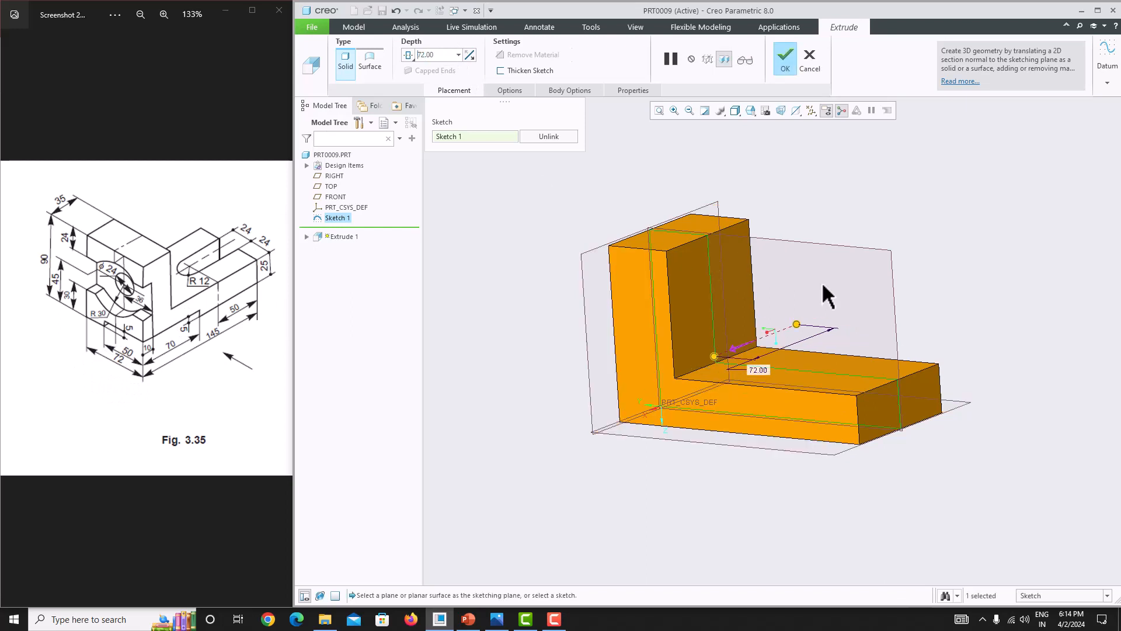
{"action": "middle_click", "coordinate": [822, 281]}
- Start a sketch on the outer vertical face of the upright, viewed square to the sketch plane
{"action": "middle_click_drag", "start_coordinate": [816, 310], "coordinate": [969, 296]}
{"action": "left_click", "coordinate": [902, 300]}
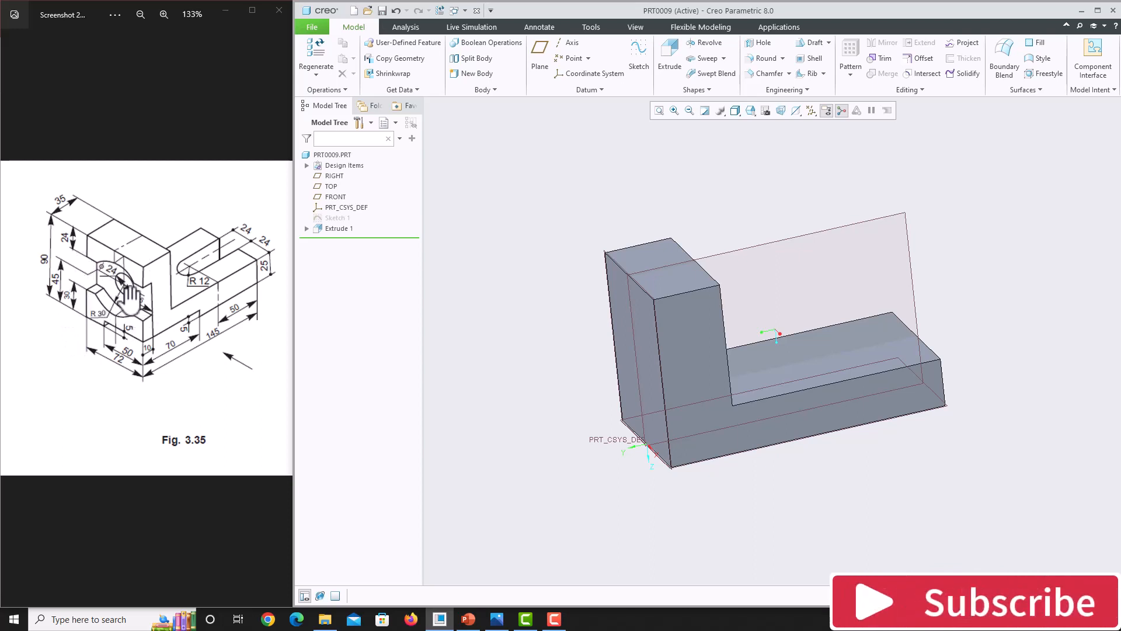
{"action": "left_click", "coordinate": [645, 347]}
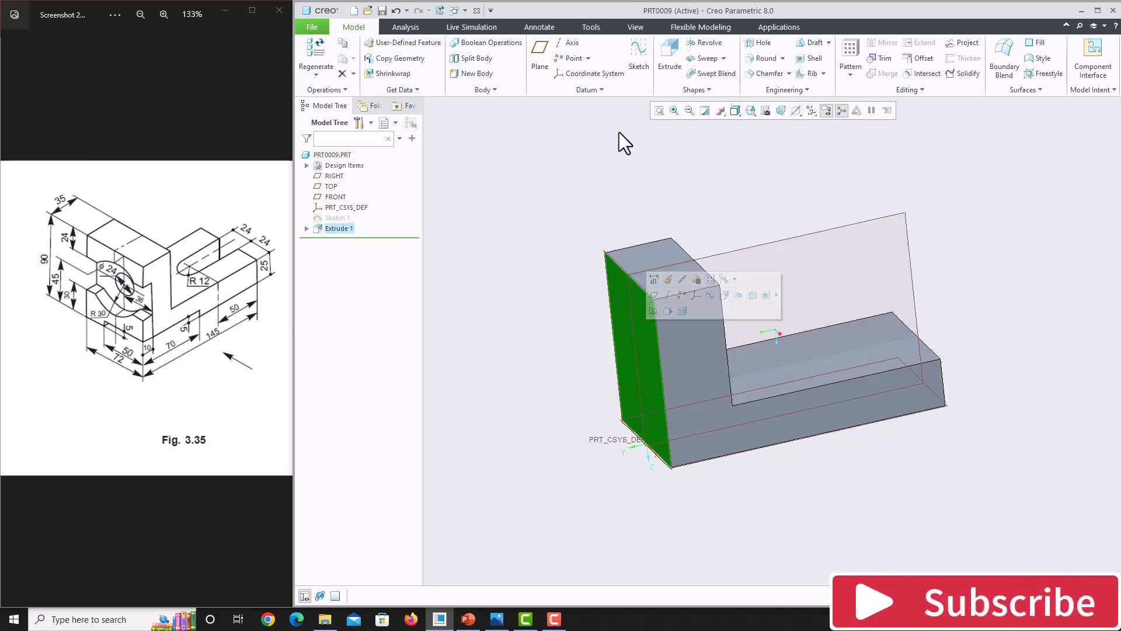
{"action": "left_click", "coordinate": [638, 62]}
{"action": "left_click", "coordinate": [791, 114]}
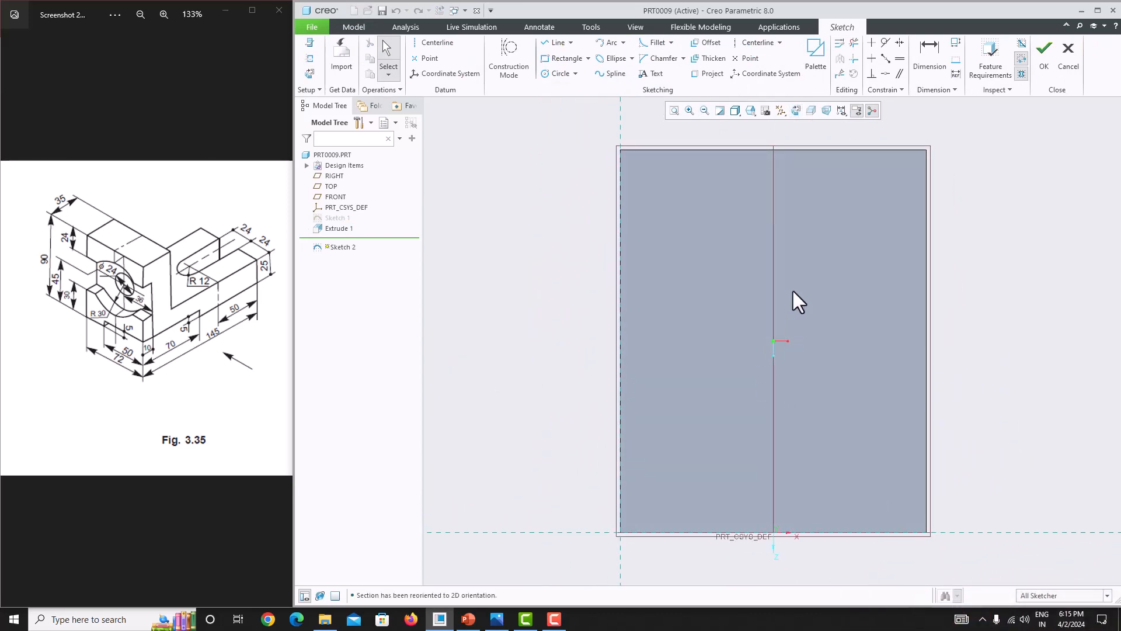
- Add the face's upper edge, the RIGHT datum plane and the face's remaining side edge as sketch references
{"action": "left_click", "coordinate": [307, 59]}
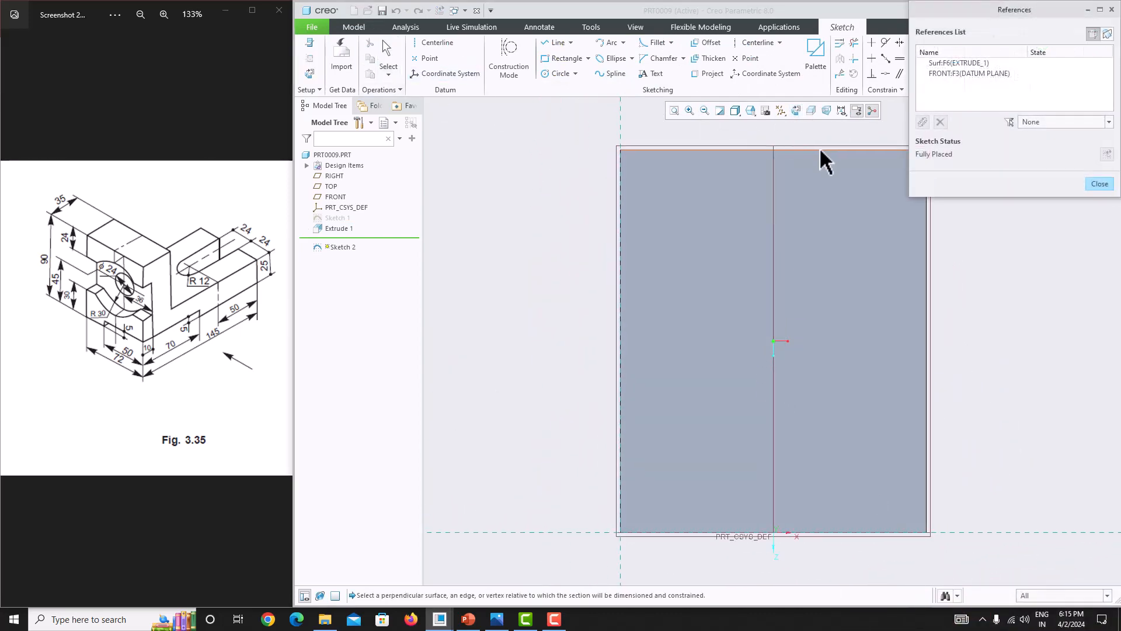
{"action": "left_click", "coordinate": [774, 182]}
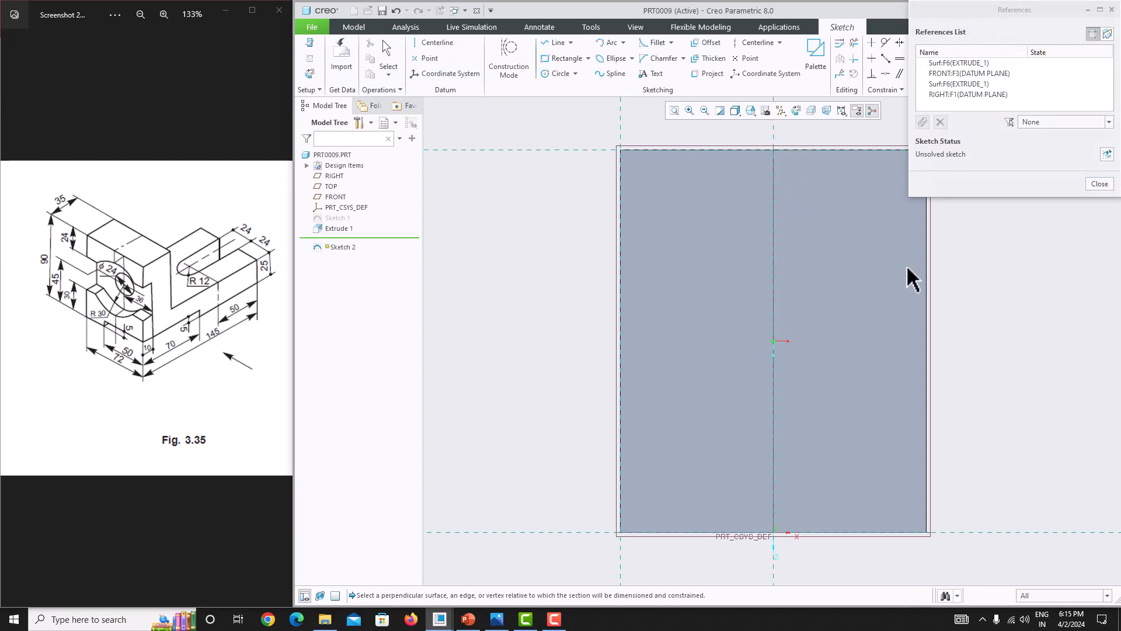
{"action": "left_click", "coordinate": [1098, 184]}
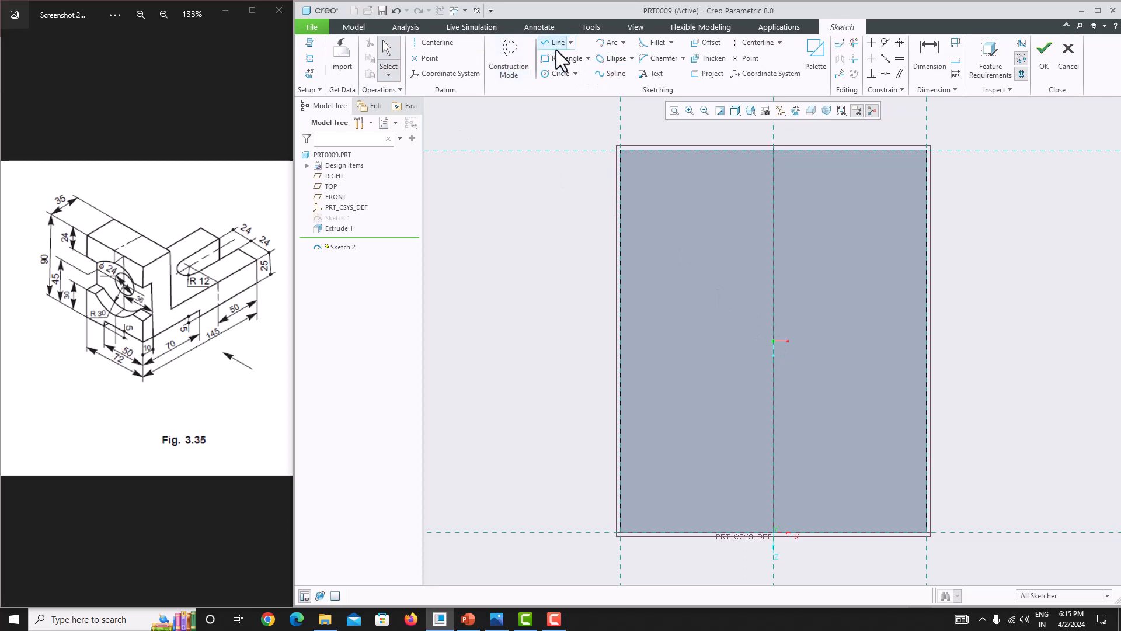
- Draw a horizontal centerline across the face at its mid-height
{"action": "left_click", "coordinate": [756, 43]}
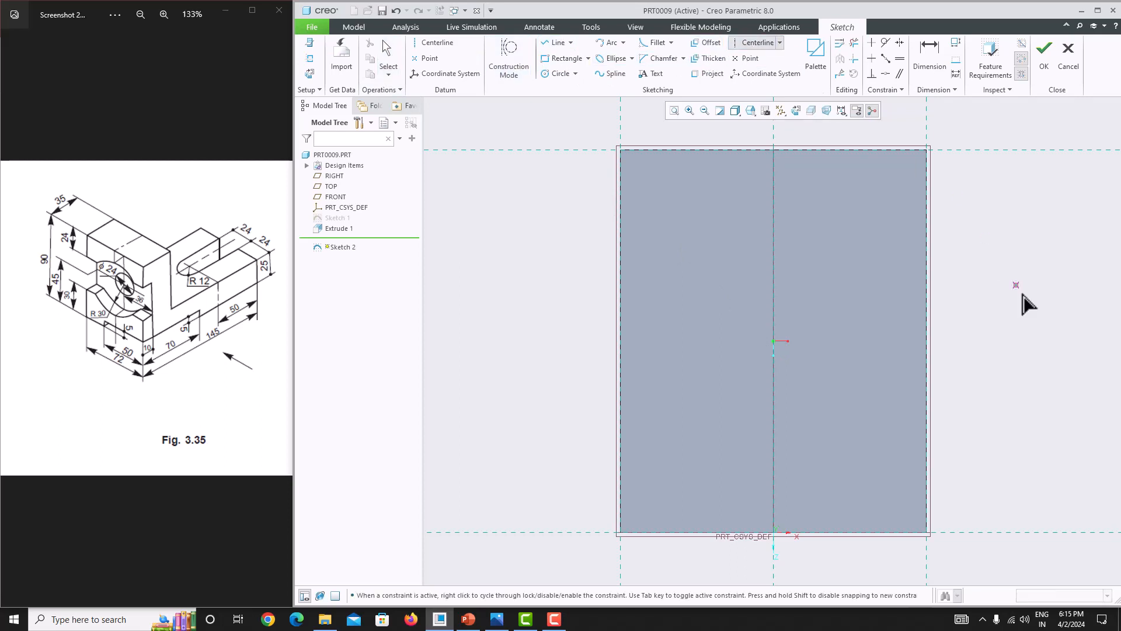
{"action": "left_click", "coordinate": [929, 341]}
{"action": "left_click", "coordinate": [862, 343]}
{"action": "middle_click", "coordinate": [848, 272]}
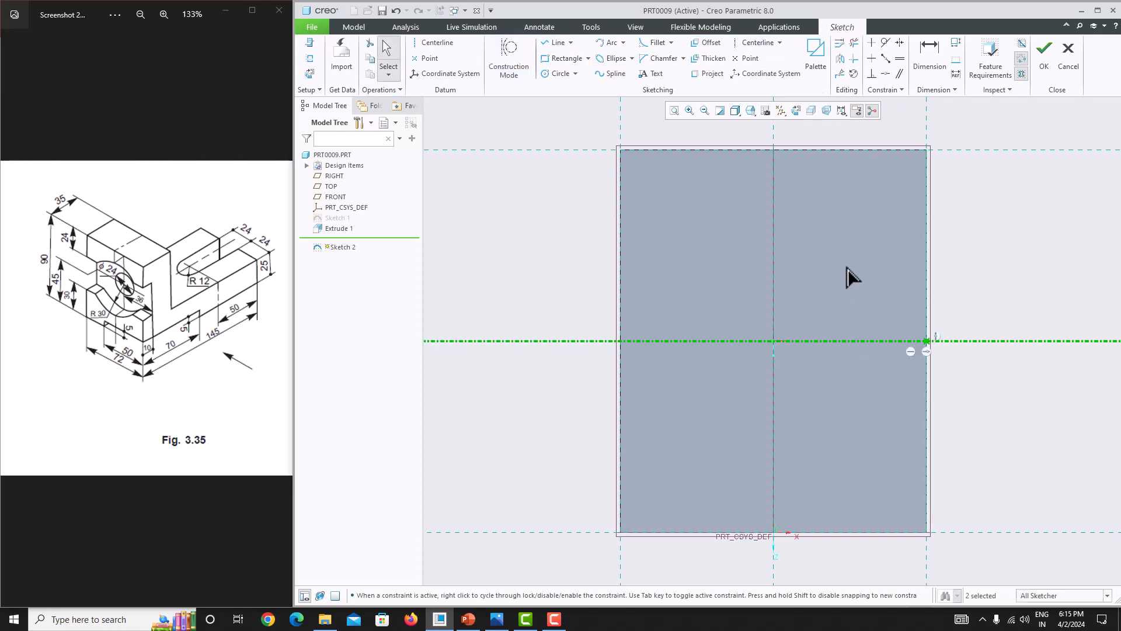
- Sketch a circle about 42 mm in diameter centred where the horizontal centerline crosses the vertical reference
{"action": "left_click", "coordinate": [552, 74]}
{"action": "left_click", "coordinate": [774, 341]}
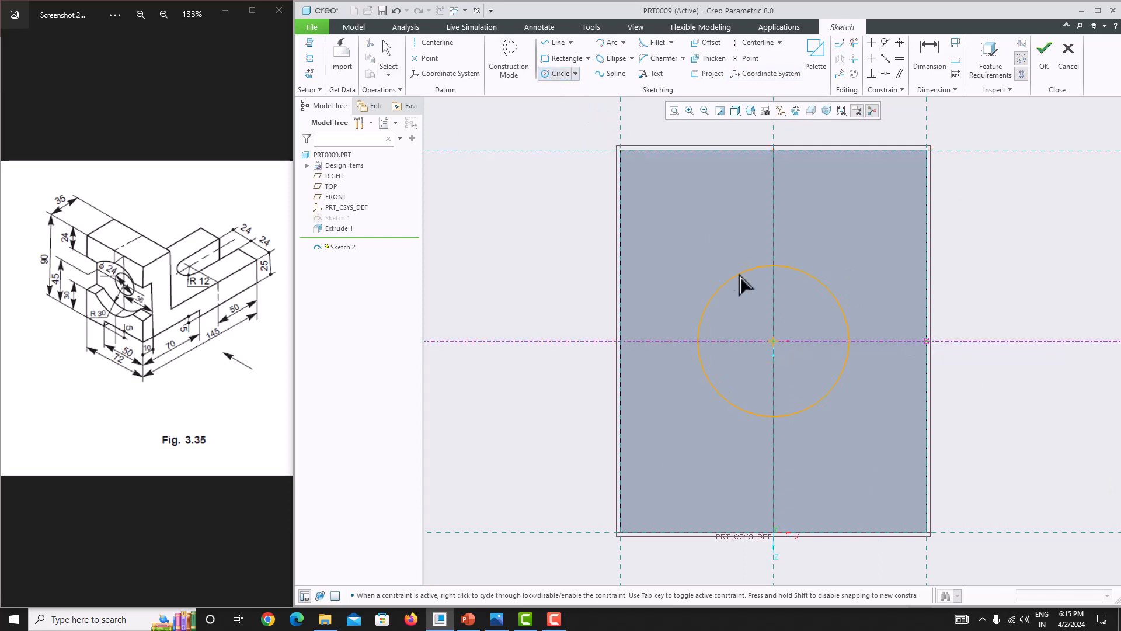
{"action": "left_click", "coordinate": [720, 248]}
{"action": "middle_click", "coordinate": [691, 230]}
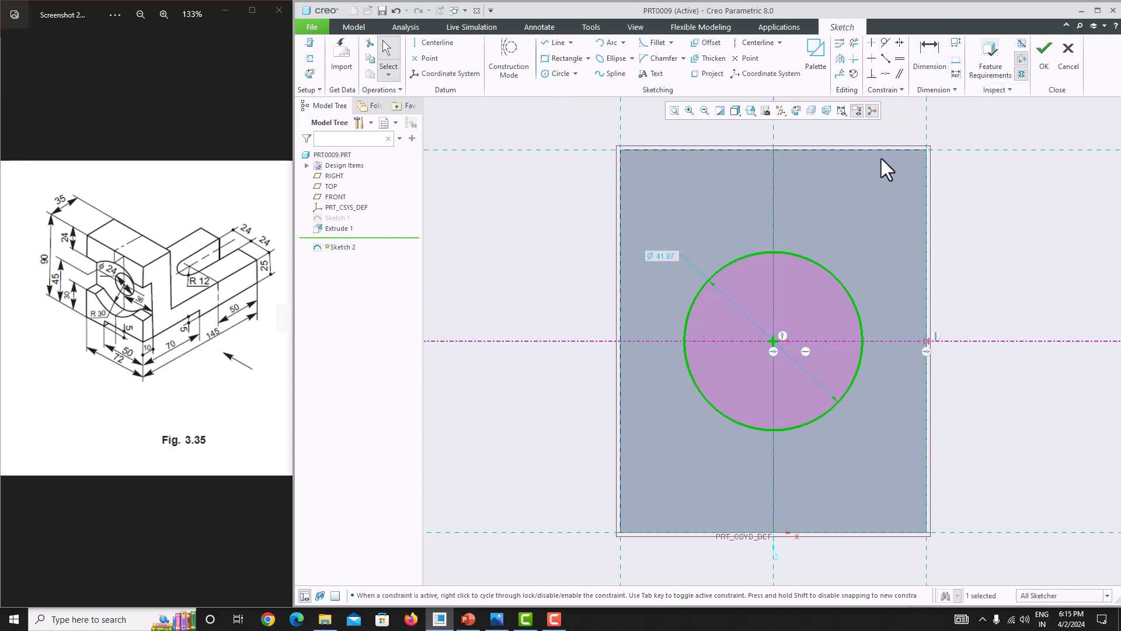
- Dimension the circle's radius and set it to 30 mm
{"action": "left_click", "coordinate": [921, 48]}
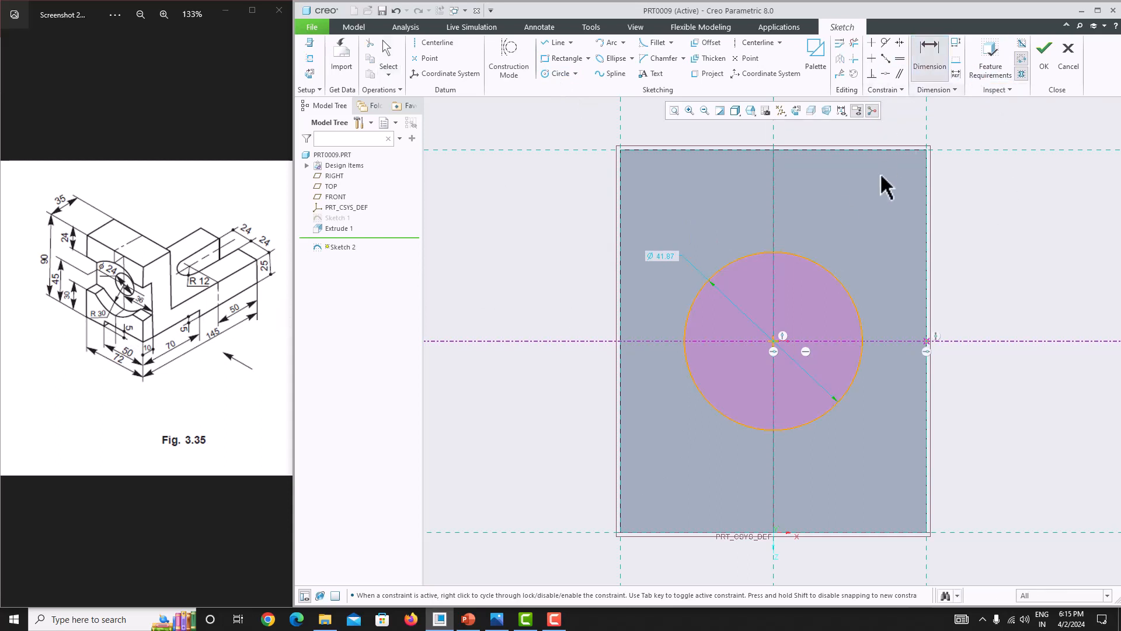
{"action": "left_click", "coordinate": [823, 264]}
{"action": "middle_click", "coordinate": [843, 230]}
{"action": "type", "text": "30"}
{"action": "key", "text": "Return"}
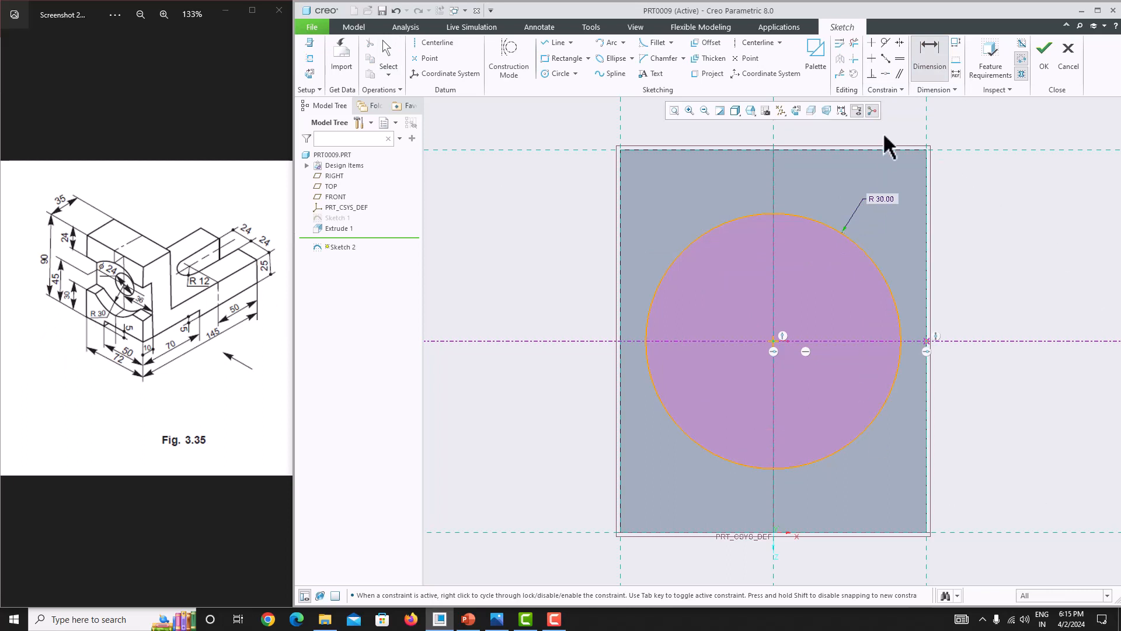
- Draw a horizontal line about 9 mm long from the circle to the face's right edge, below the centerline
{"action": "left_click", "coordinate": [555, 42]}
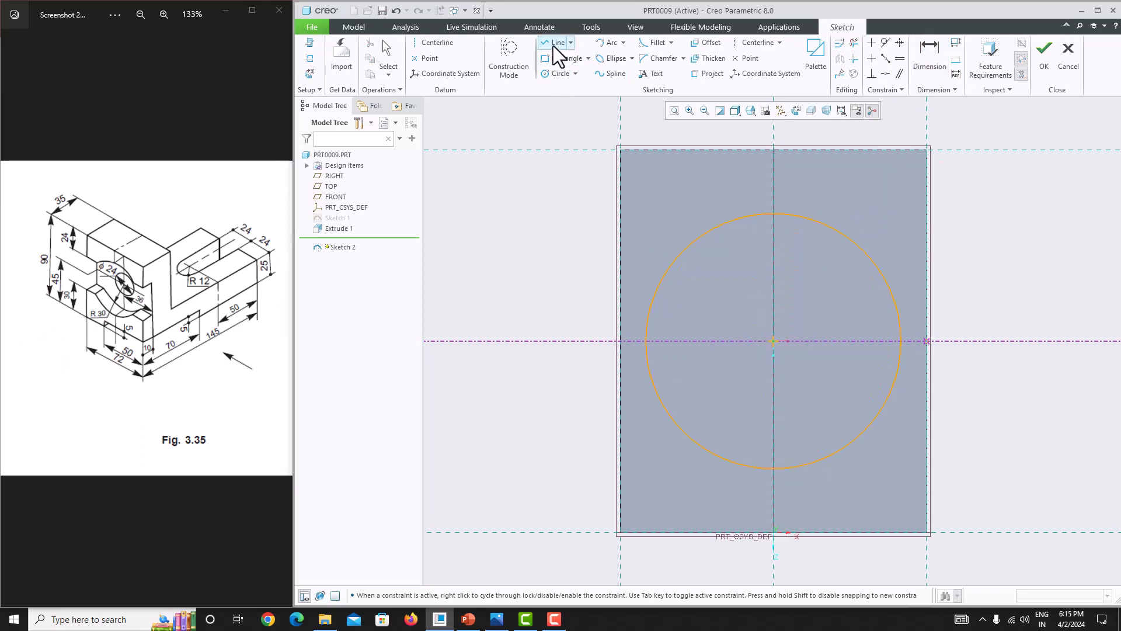
{"action": "left_click", "coordinate": [887, 399]}
{"action": "left_click", "coordinate": [927, 399]}
{"action": "middle_click", "coordinate": [955, 346]}
{"action": "middle_click", "coordinate": [955, 346]}
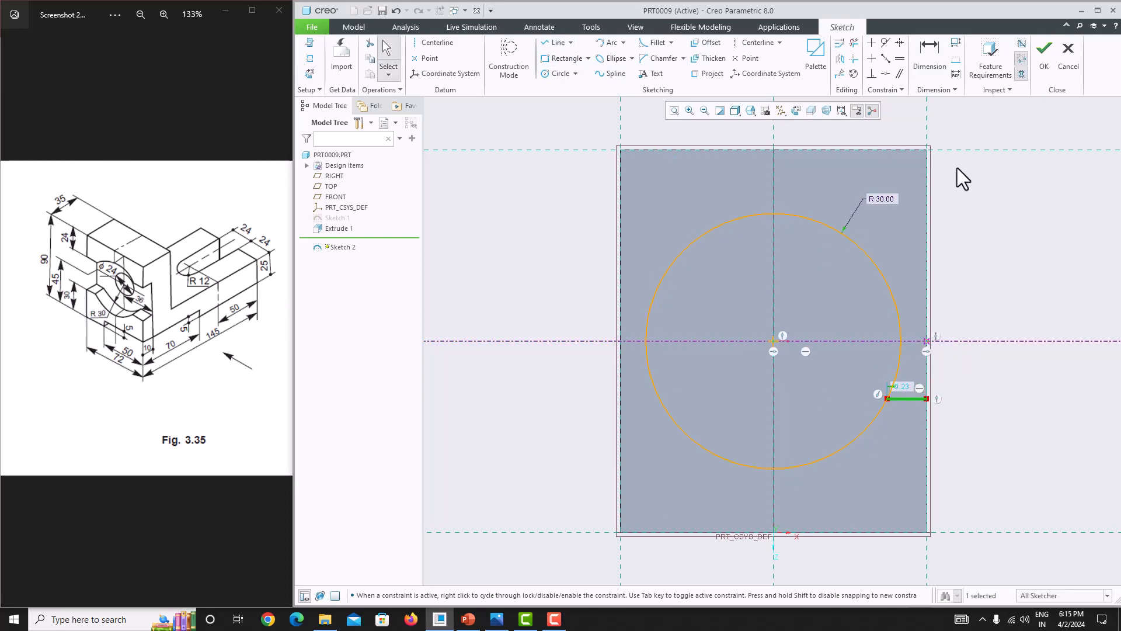
- Dimension the short line's height above the face's lower edge and set it to 30 mm
{"action": "left_click", "coordinate": [927, 51]}
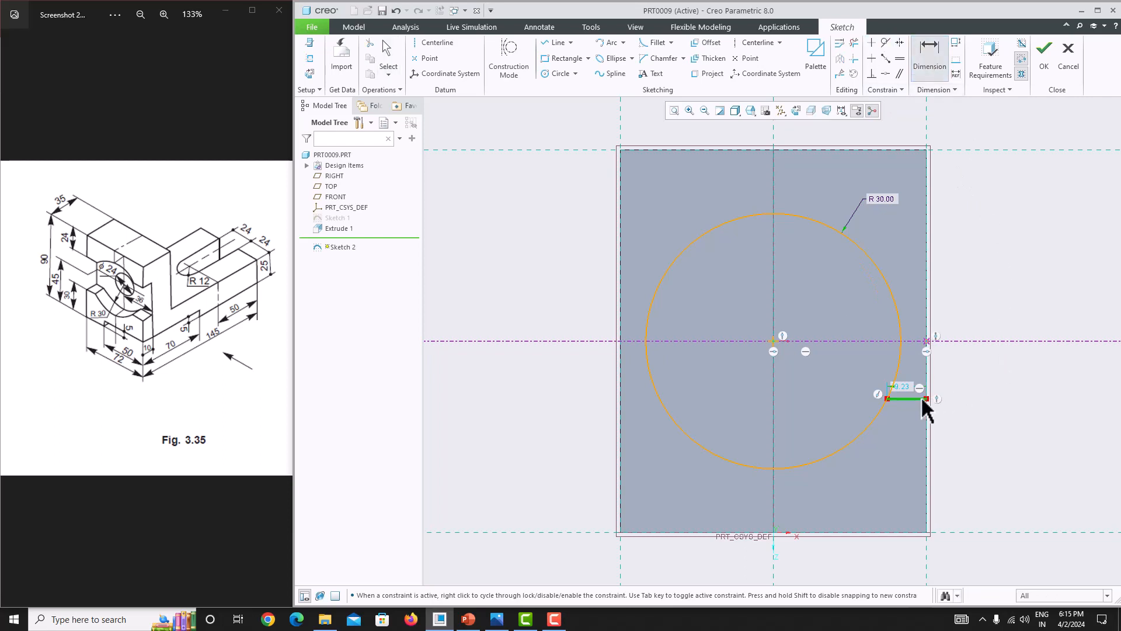
{"action": "left_click", "coordinate": [905, 528]}
{"action": "middle_click", "coordinate": [980, 465]}
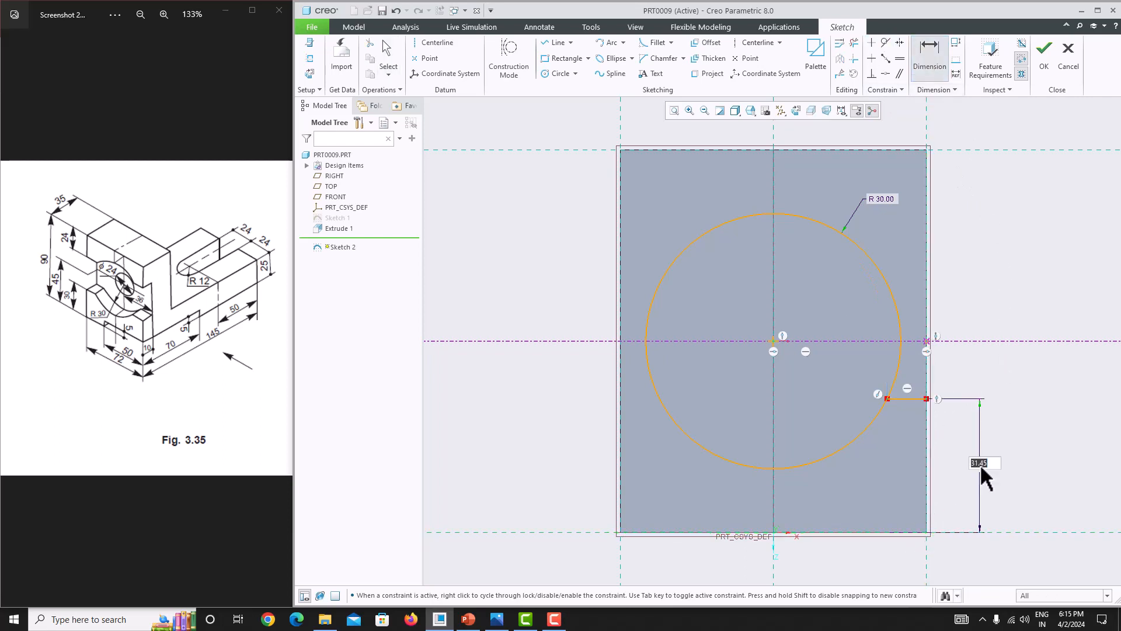
{"action": "type", "text": "30"}
{"action": "key", "text": "Return"}
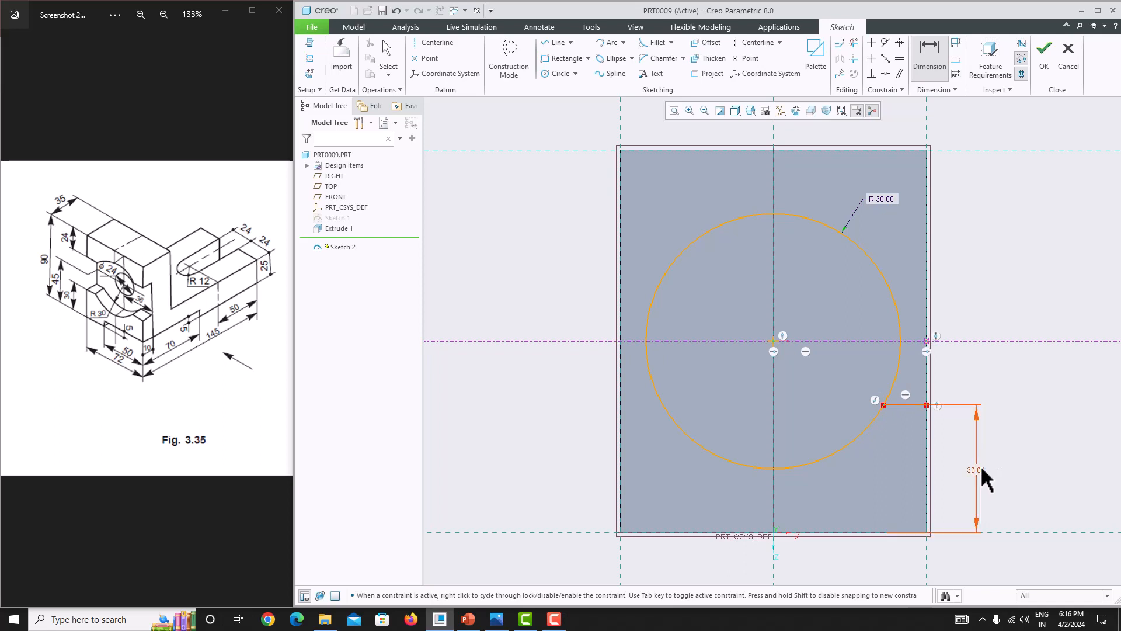
{"action": "double_click", "coordinate": [979, 466]}
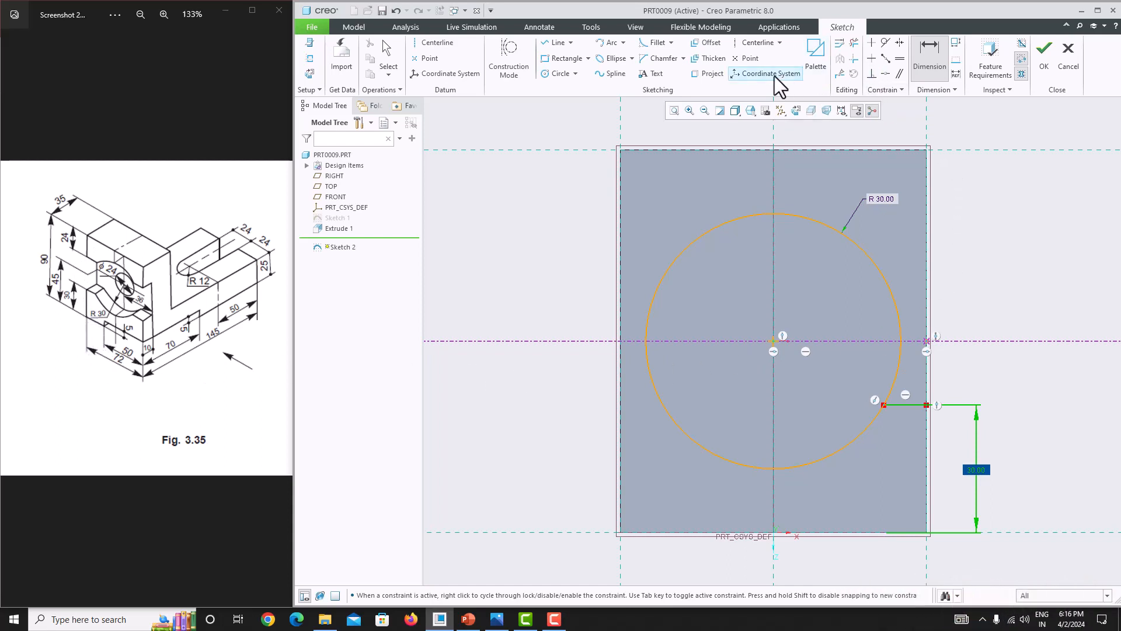
- Draw a second horizontal line about 9 mm long from the circle to the face's right edge, above the centerline
{"action": "left_click", "coordinate": [564, 46]}
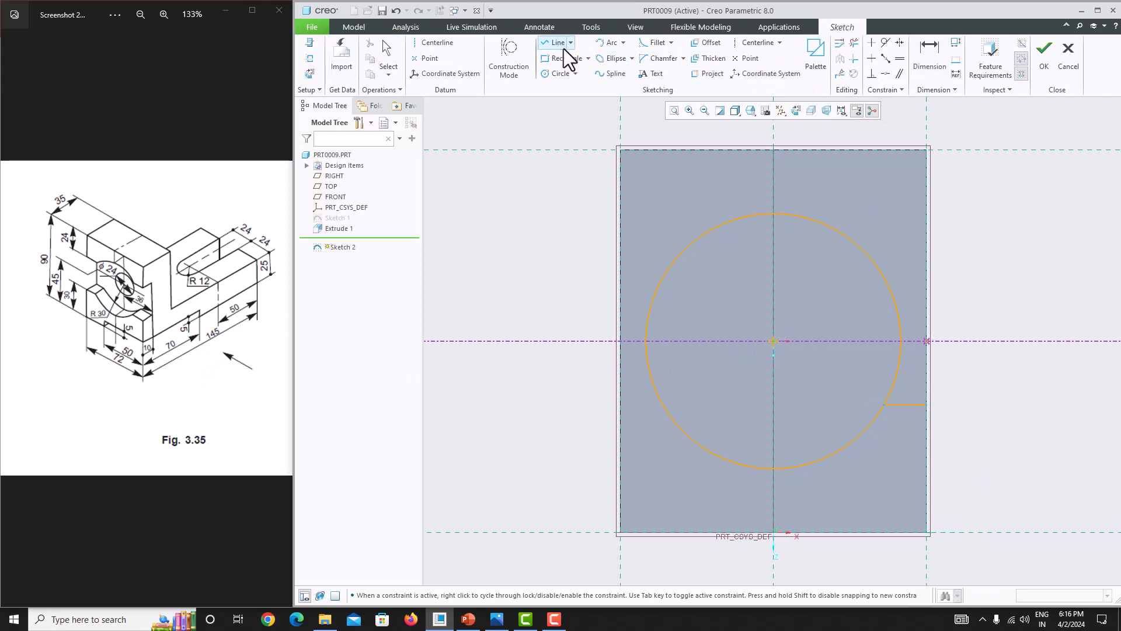
{"action": "left_click", "coordinate": [888, 285]}
{"action": "left_click", "coordinate": [927, 285]}
{"action": "middle_click", "coordinate": [958, 271]}
{"action": "middle_click", "coordinate": [958, 271]}
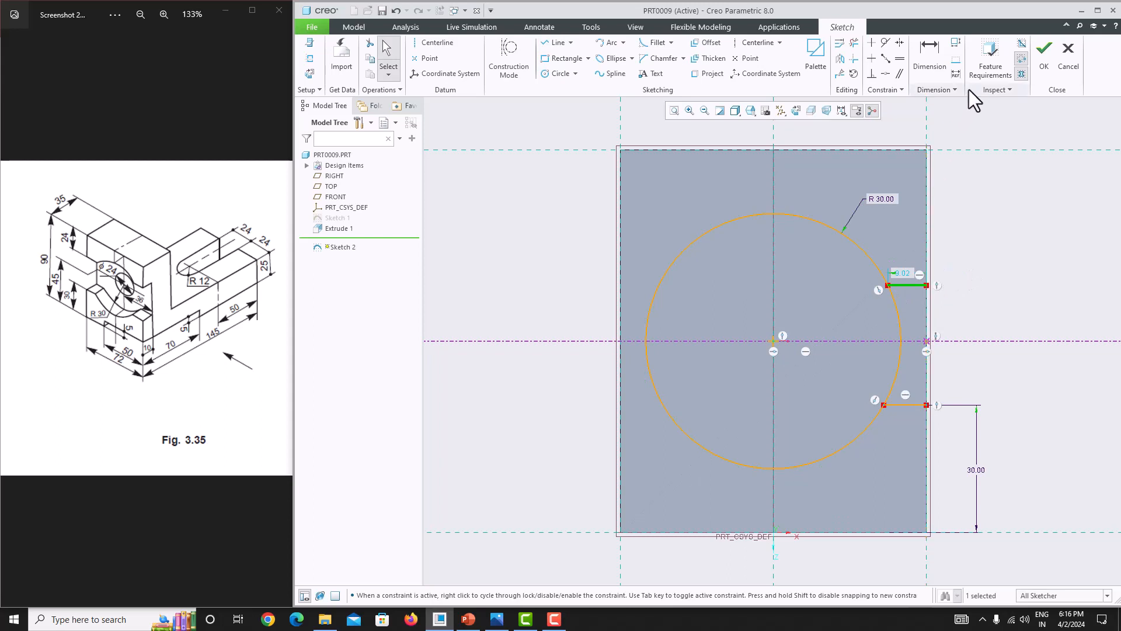
- Dimension the second line's distance below the face's upper edge and set it to 24 mm
{"action": "left_click", "coordinate": [945, 63]}
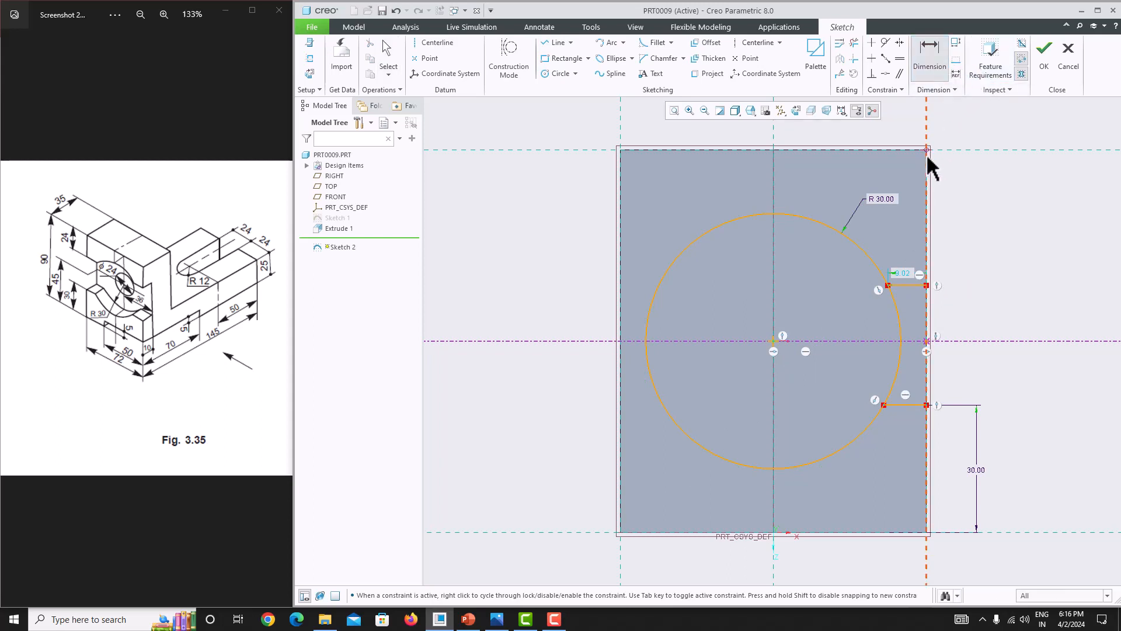
{"action": "left_click", "coordinate": [931, 285]}
{"action": "middle_click", "coordinate": [954, 268]}
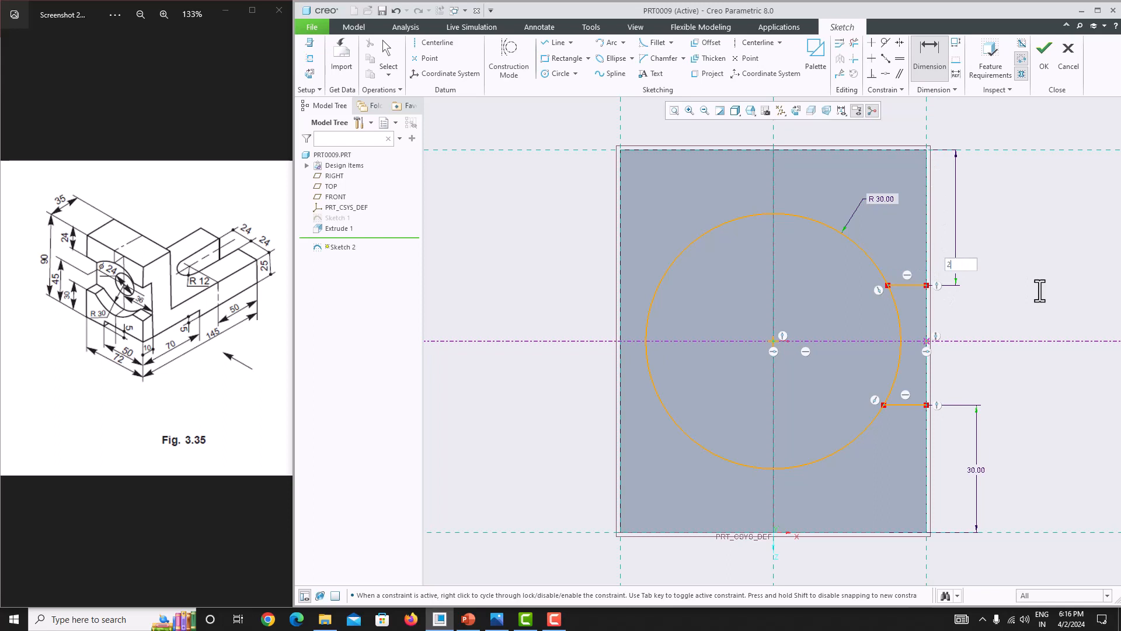
{"action": "key", "text": "Return"}
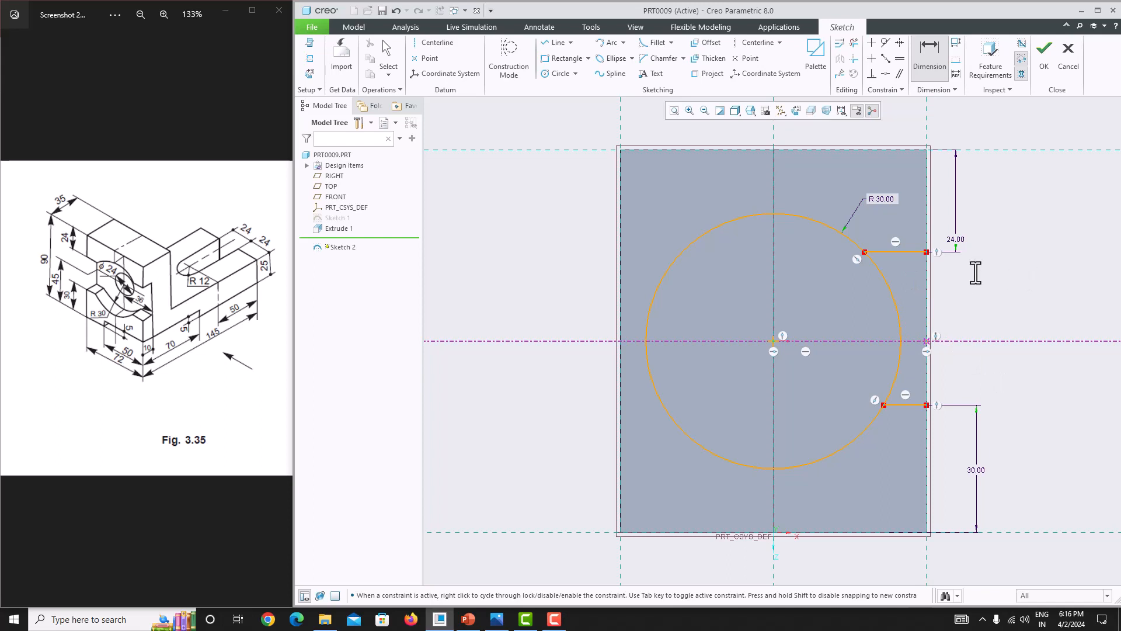
- Try to dimension the vertical distance between the two short horizontal lines
{"action": "left_click", "coordinate": [896, 252]}
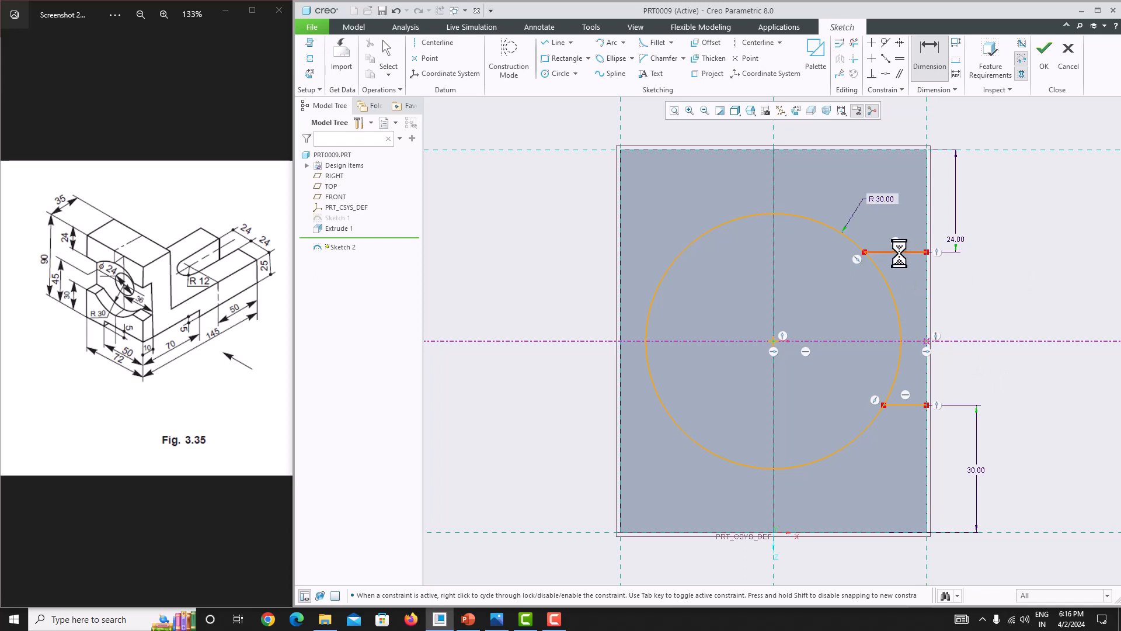
{"action": "left_click", "coordinate": [901, 405], "text": "ctrl"}
{"action": "middle_click", "coordinate": [1027, 223]}
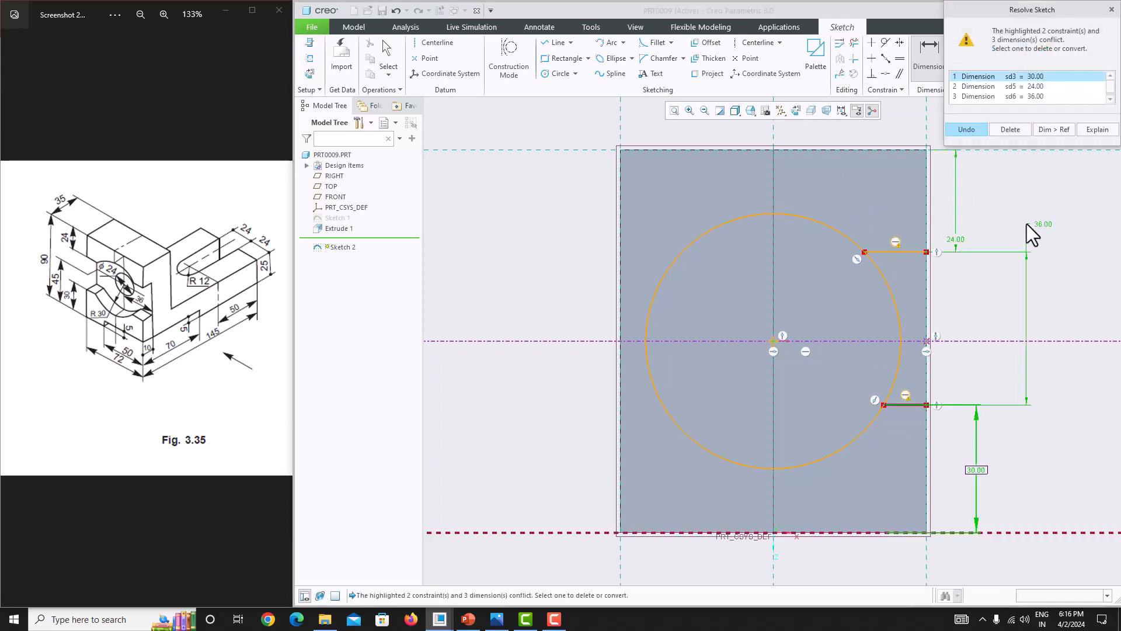
{"action": "left_click", "coordinate": [967, 130]}
- Mirror the two short horizontal lines about the vertical reference through the circle's centre
{"action": "left_click", "coordinate": [895, 251]}
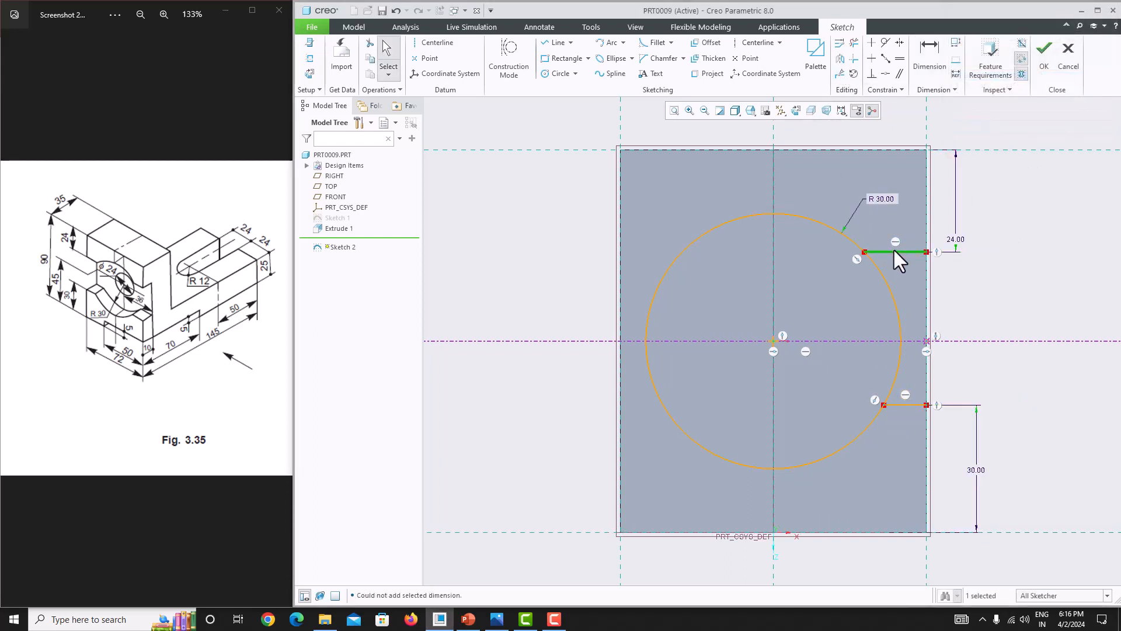
{"action": "left_click", "coordinate": [899, 404], "text": "ctrl"}
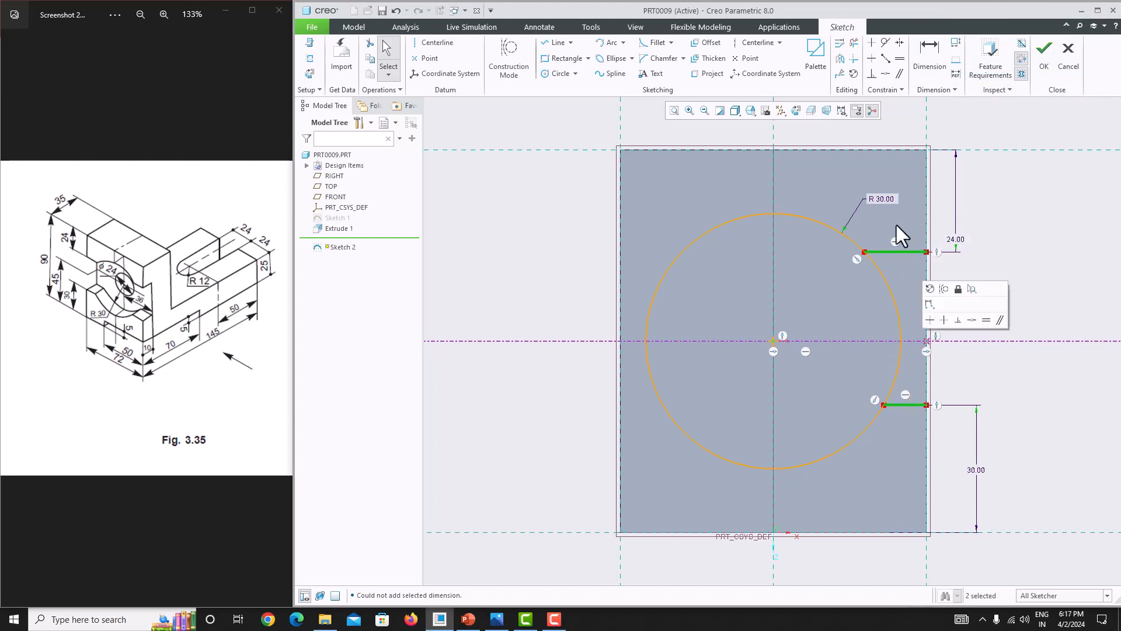
{"action": "left_click", "coordinate": [842, 60]}
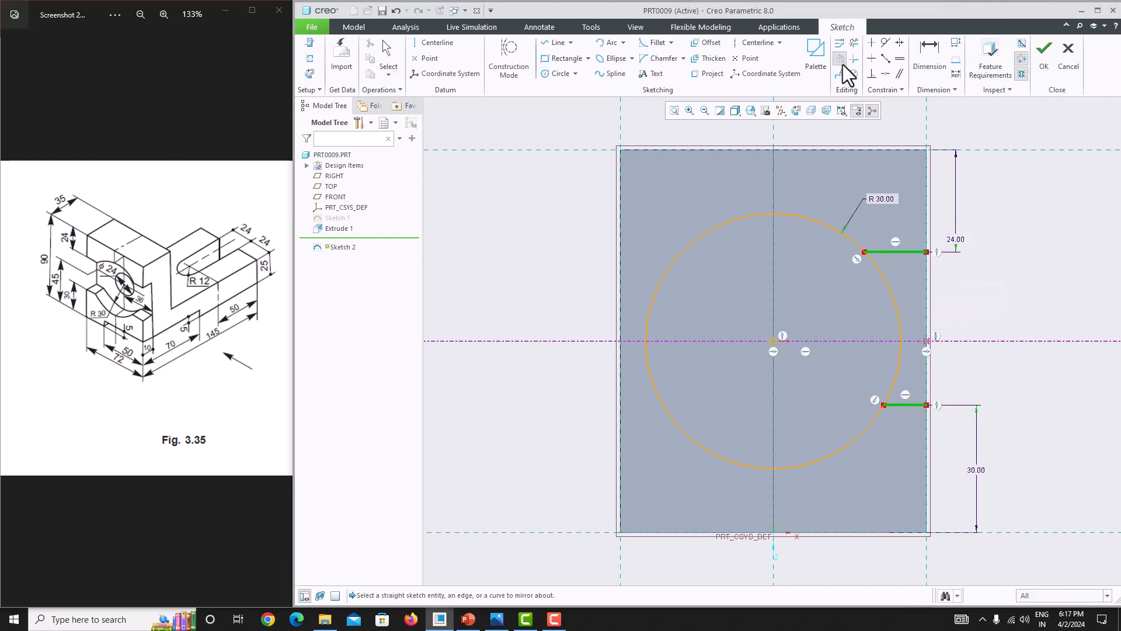
{"action": "left_click", "coordinate": [774, 166]}
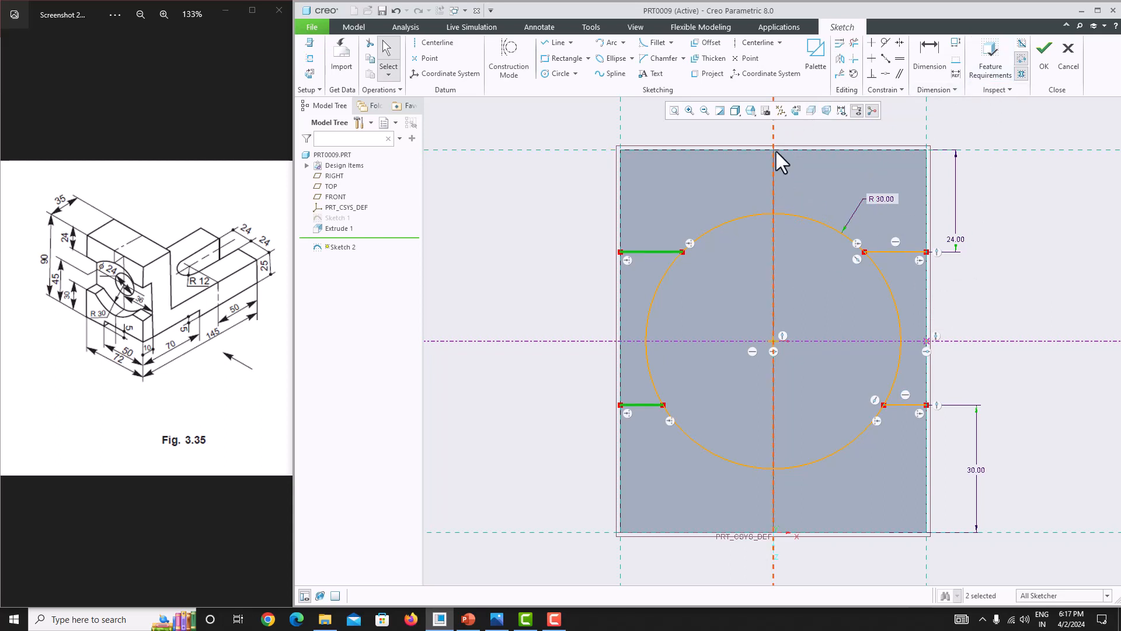
- Draw vertical lines along the face's two side edges, joining the outer ends of the upper and lower short horizontal lines
{"action": "left_click", "coordinate": [555, 42]}
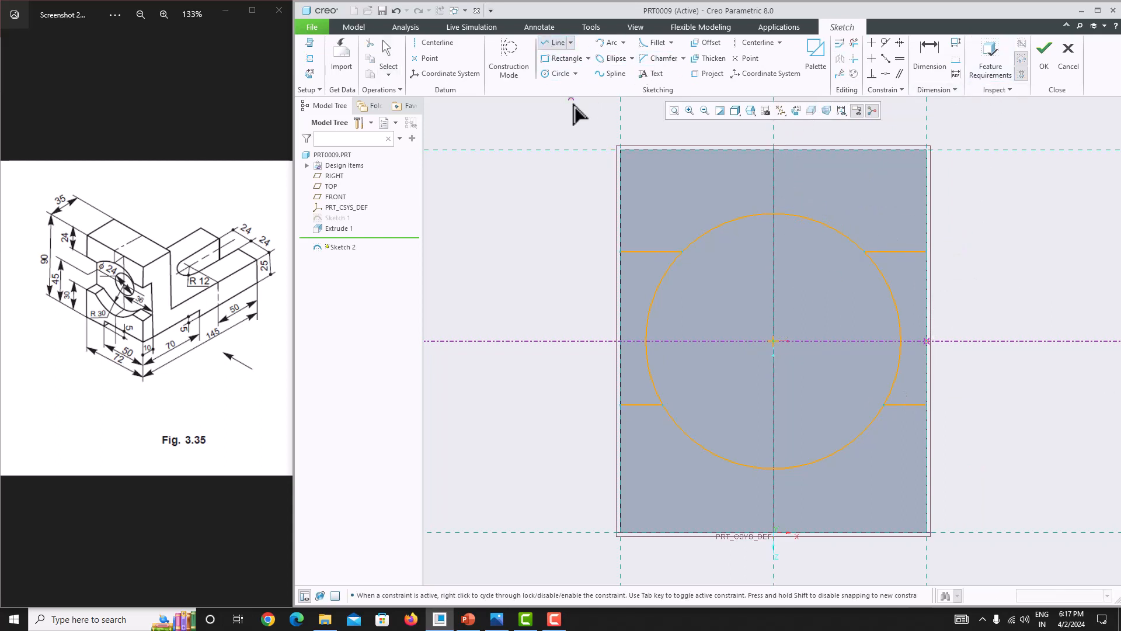
{"action": "left_click", "coordinate": [621, 252]}
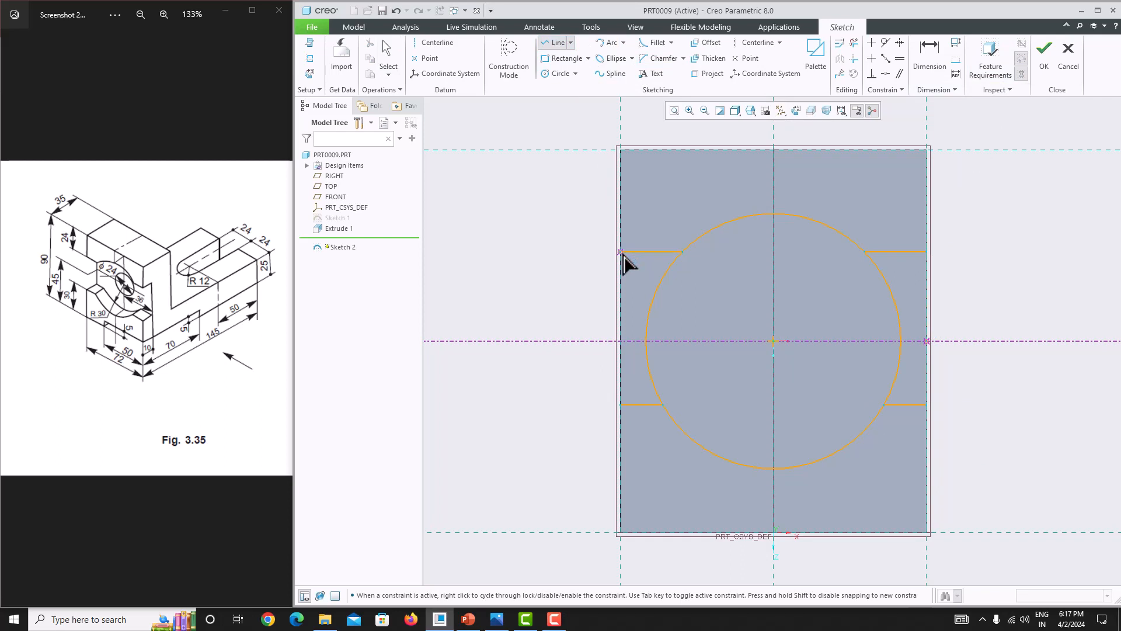
{"action": "left_click", "coordinate": [621, 405]}
{"action": "middle_click", "coordinate": [568, 381]}
{"action": "left_click", "coordinate": [927, 252]}
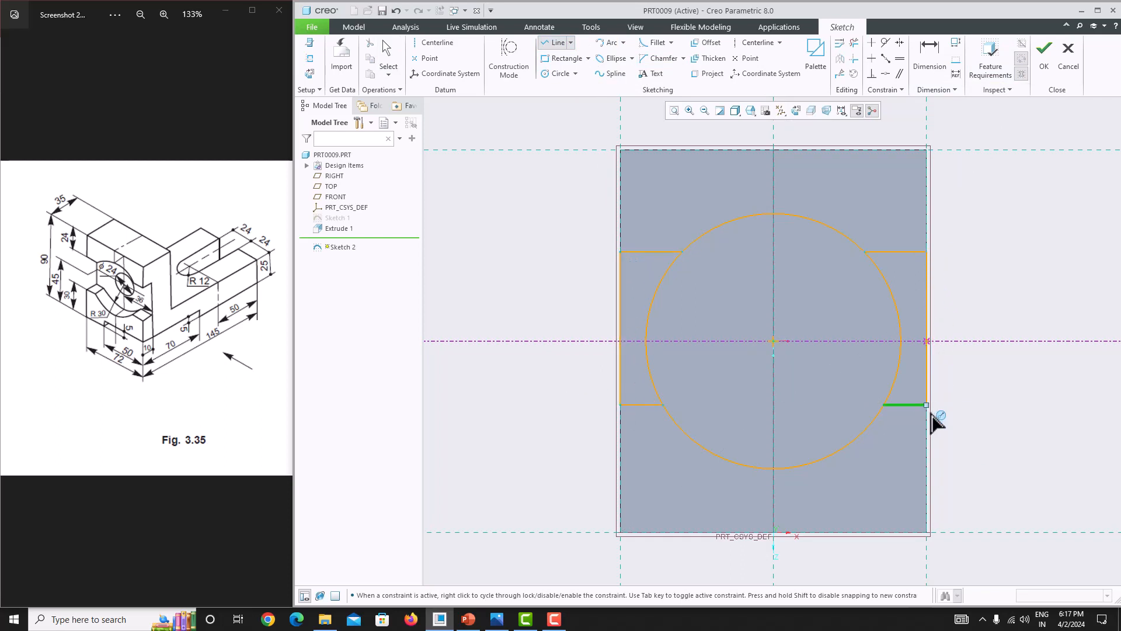
{"action": "left_click", "coordinate": [927, 405]}
{"action": "middle_click", "coordinate": [935, 409]}
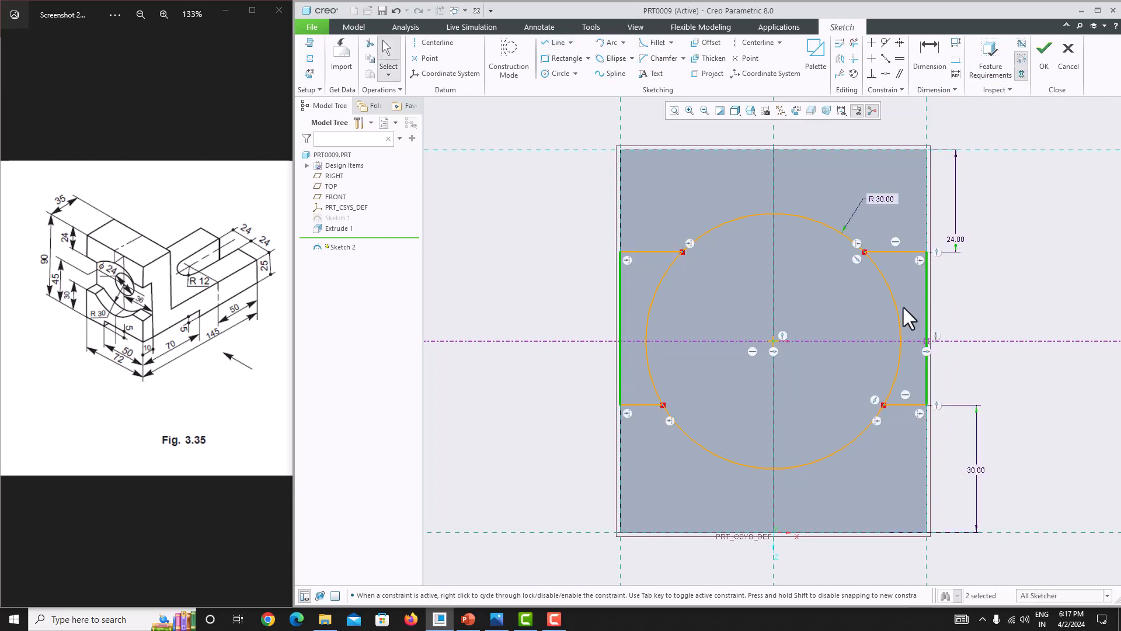
- Trim away the circle's two side arcs between the short horizontal lines and finish the recess sketch
{"action": "left_click", "coordinate": [854, 43]}
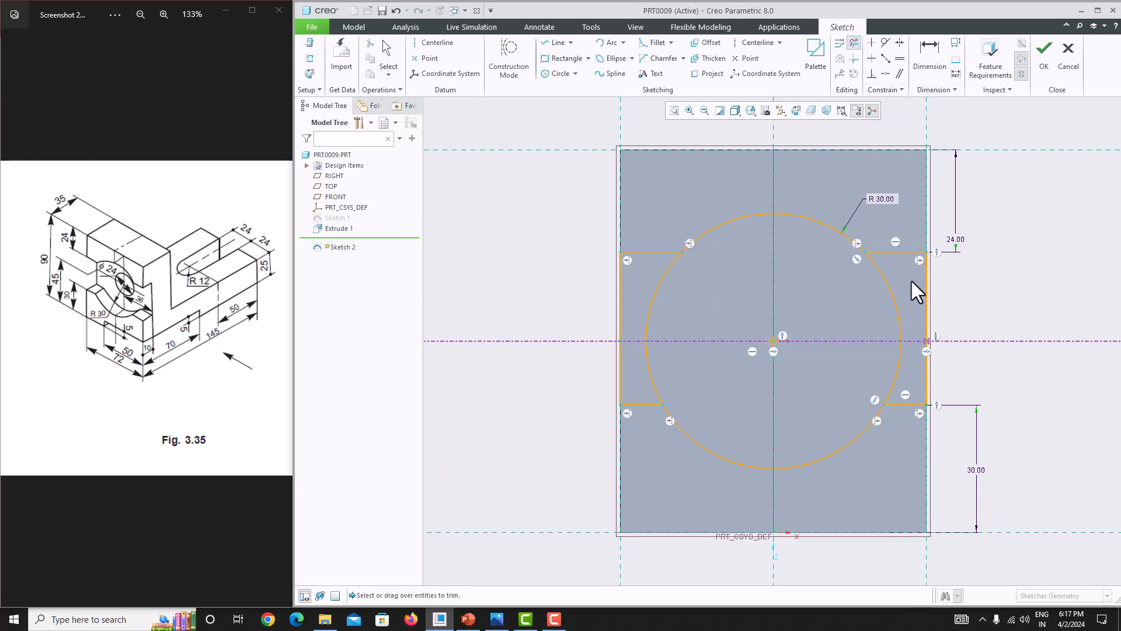
{"action": "left_click_drag", "start_coordinate": [909, 279], "coordinate": [837, 321]}
{"action": "left_click_drag", "start_coordinate": [910, 395], "coordinate": [912, 398]}
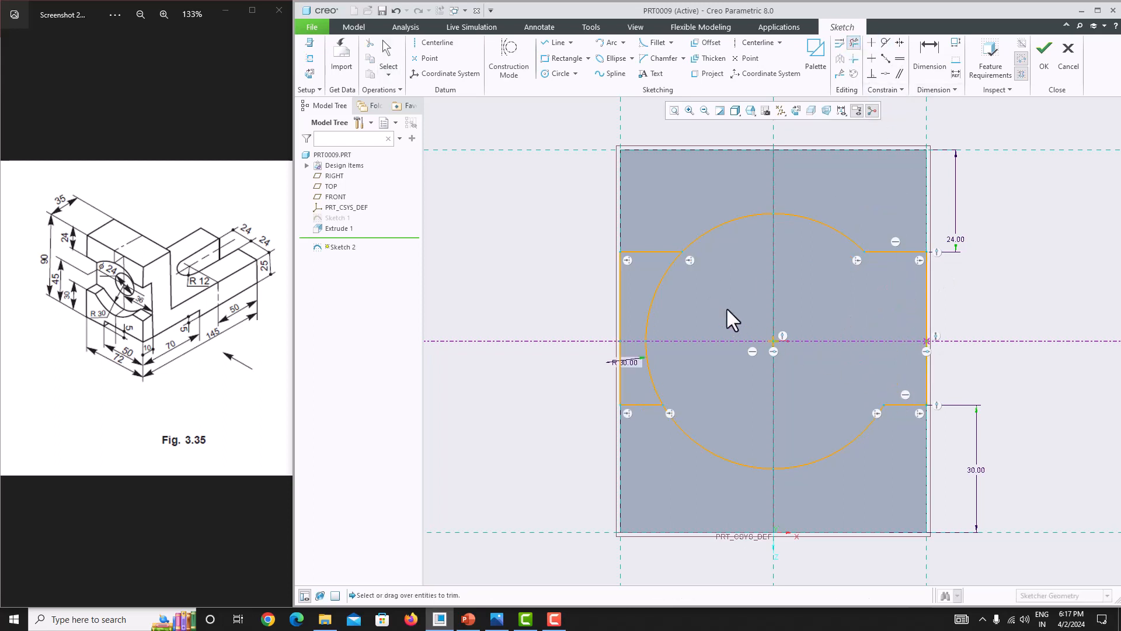
{"action": "left_click_drag", "start_coordinate": [653, 381], "coordinate": [656, 386]}
{"action": "middle_click", "coordinate": [726, 301]}
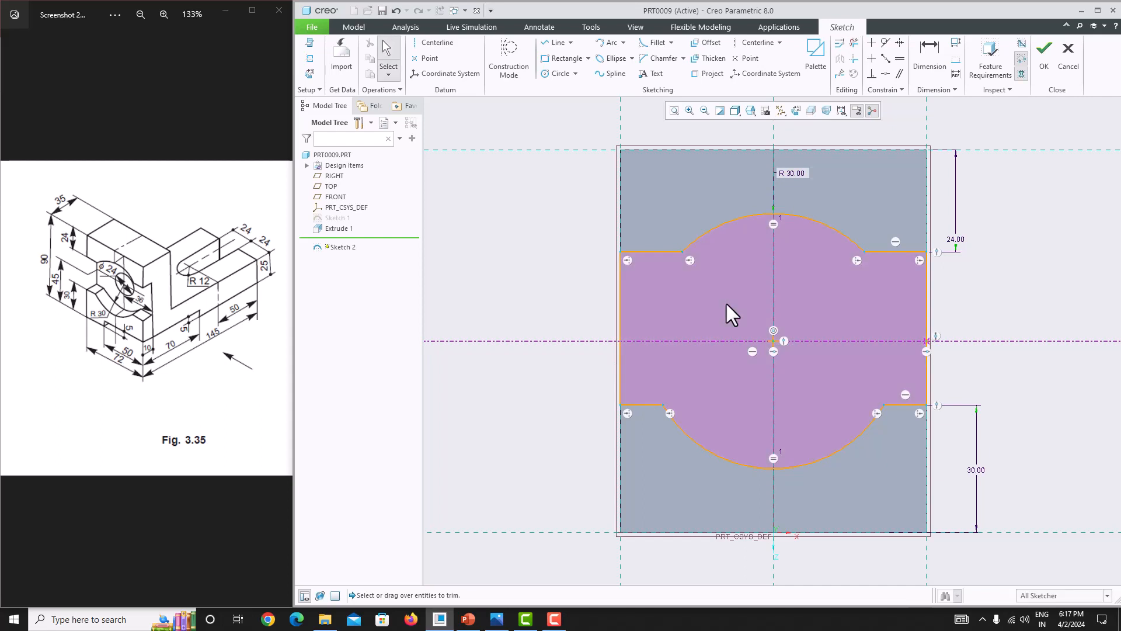
{"action": "left_click", "coordinate": [1047, 58]}
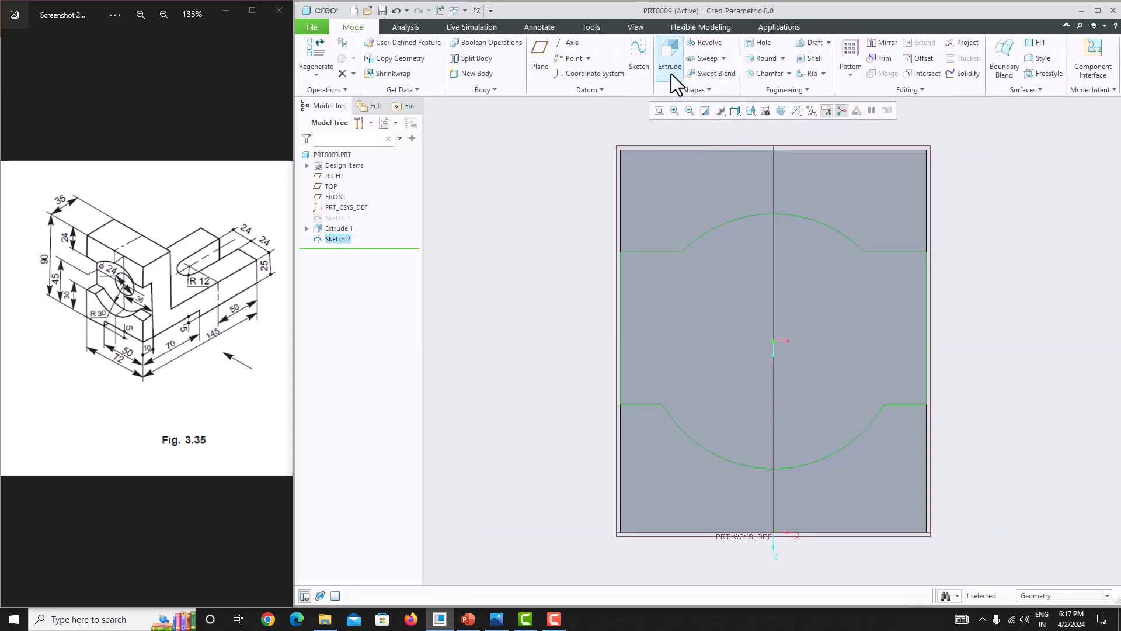
- Extrude the recess sketch 10 mm into the upright, removing material
{"action": "left_click", "coordinate": [672, 68]}
{"action": "key", "text": "ctrl+d"}
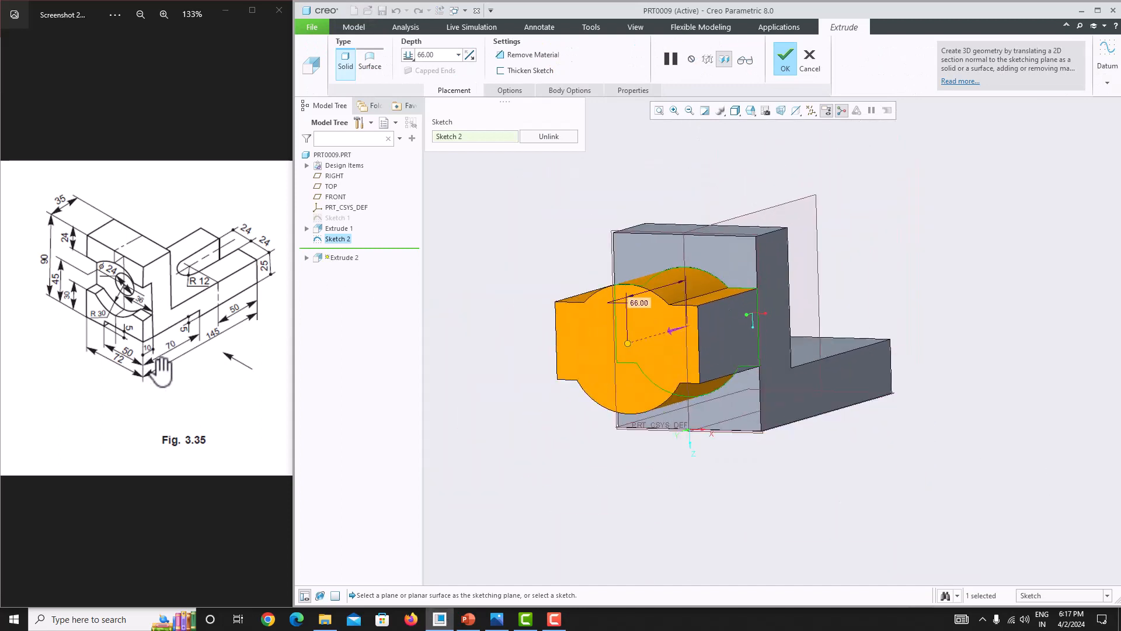
{"action": "left_click", "coordinate": [409, 55]}
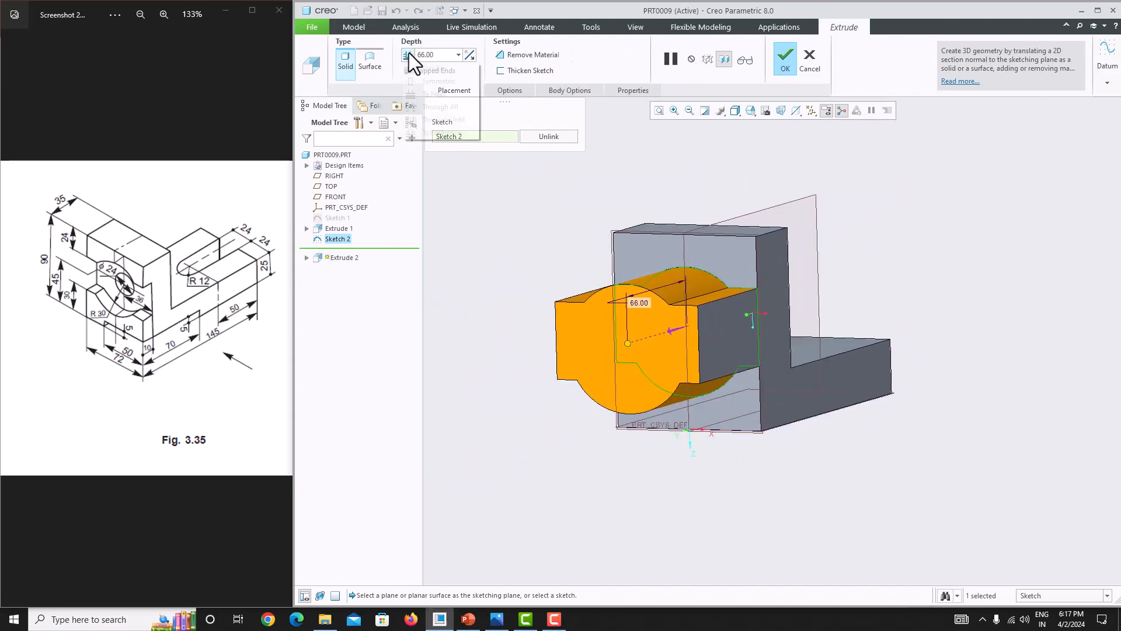
{"action": "left_click", "coordinate": [416, 68]}
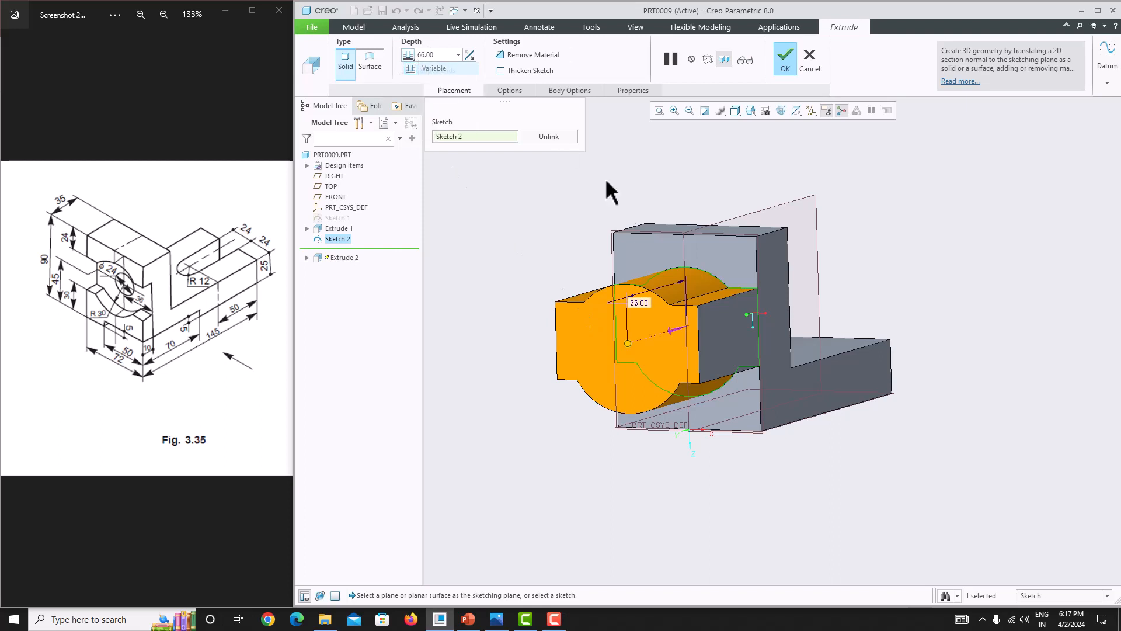
{"action": "left_click", "coordinate": [669, 331]}
{"action": "left_click", "coordinate": [500, 55]}
{"action": "double_click", "coordinate": [441, 56]}
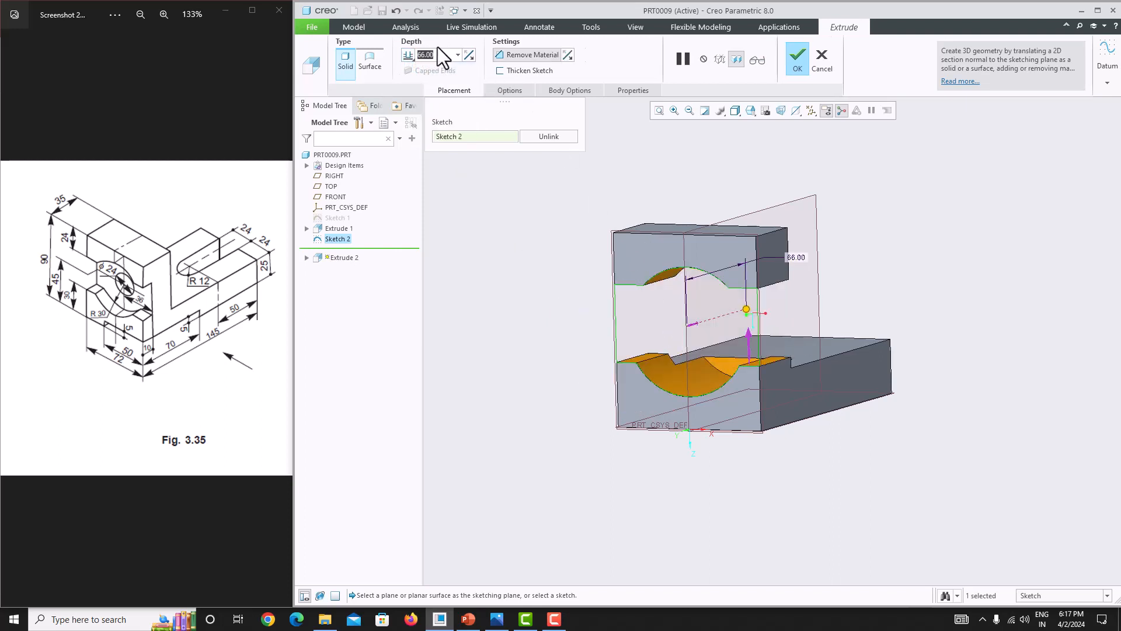
{"action": "type", "text": "10"}
{"action": "key", "text": "Return"}
{"action": "middle_click", "coordinate": [671, 206]}
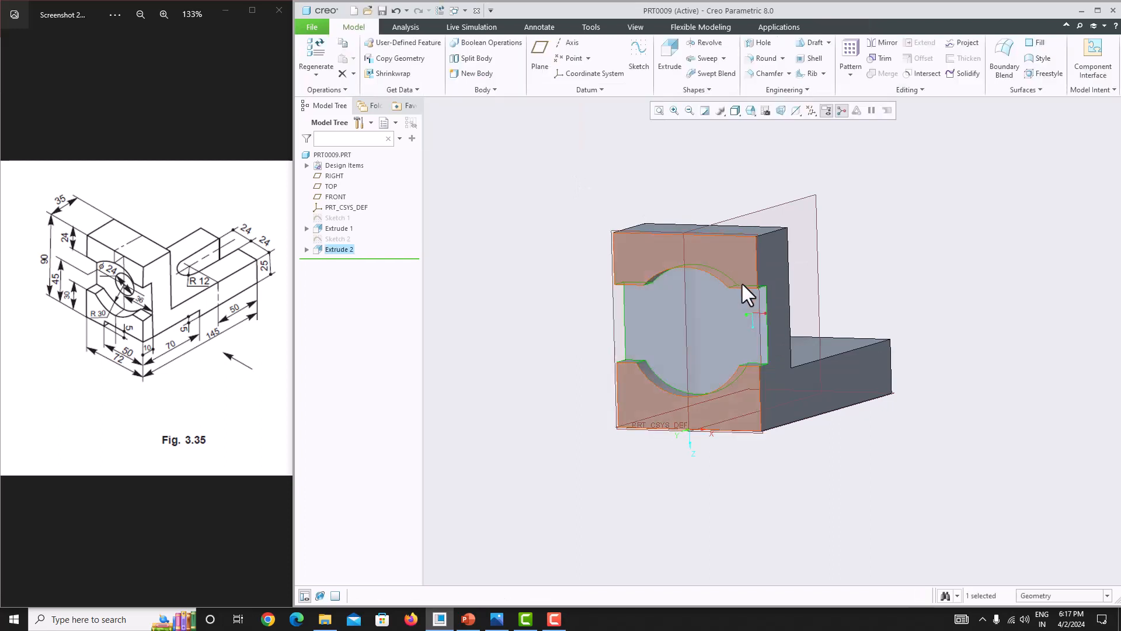
- Start a sketch on the bracket's L-shaped side face and draw a rectangle about 55 by 7 mm from the upright's outer bottom corner
{"action": "mouse_move", "coordinate": [743, 285]}
{"action": "middle_mouse_down"}
{"action": "mouse_move", "coordinate": [752, 238]}
{"action": "mouse_move", "coordinate": [729, 233]}
{"action": "mouse_move", "coordinate": [752, 282]}
{"action": "mouse_move", "coordinate": [727, 286]}
{"action": "middle_mouse_up"}
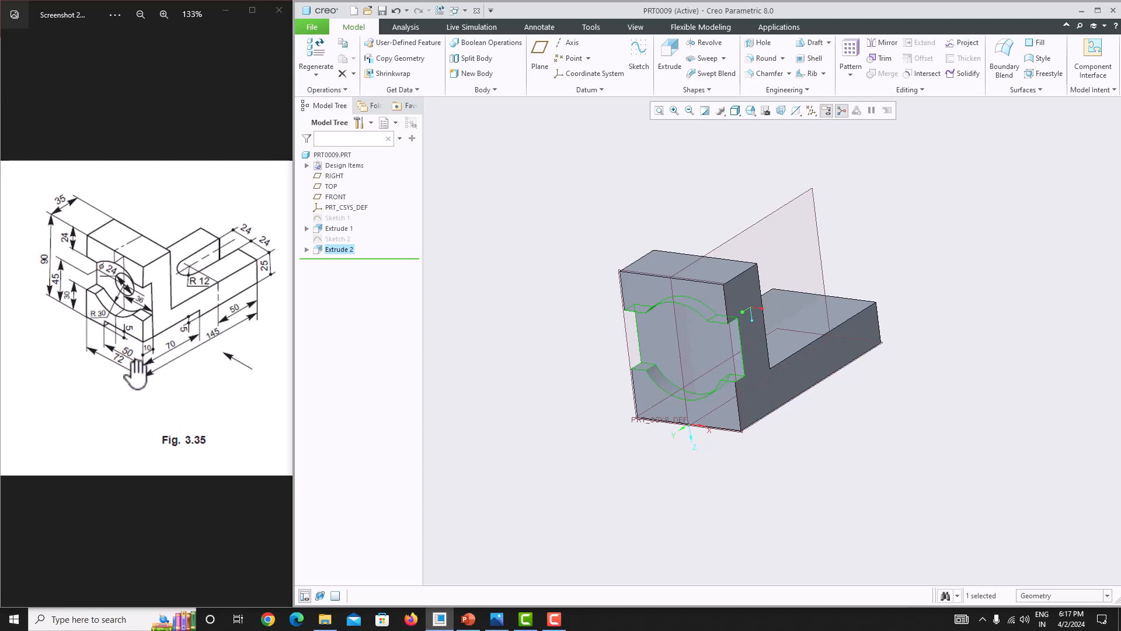
{"action": "left_click", "coordinate": [770, 388]}
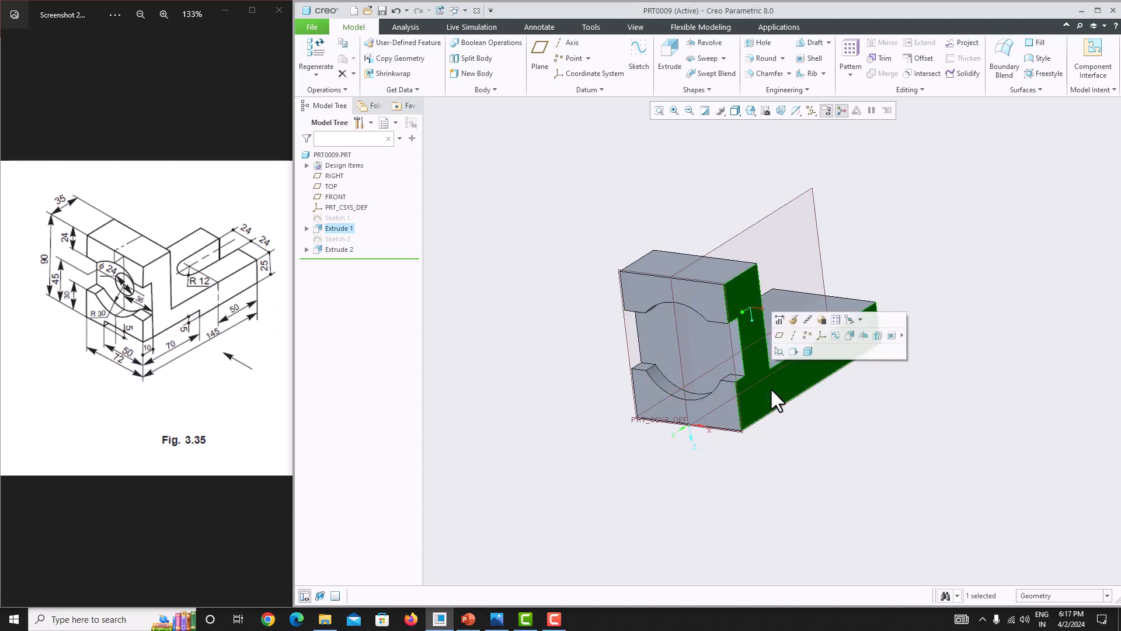
{"action": "left_click", "coordinate": [632, 54]}
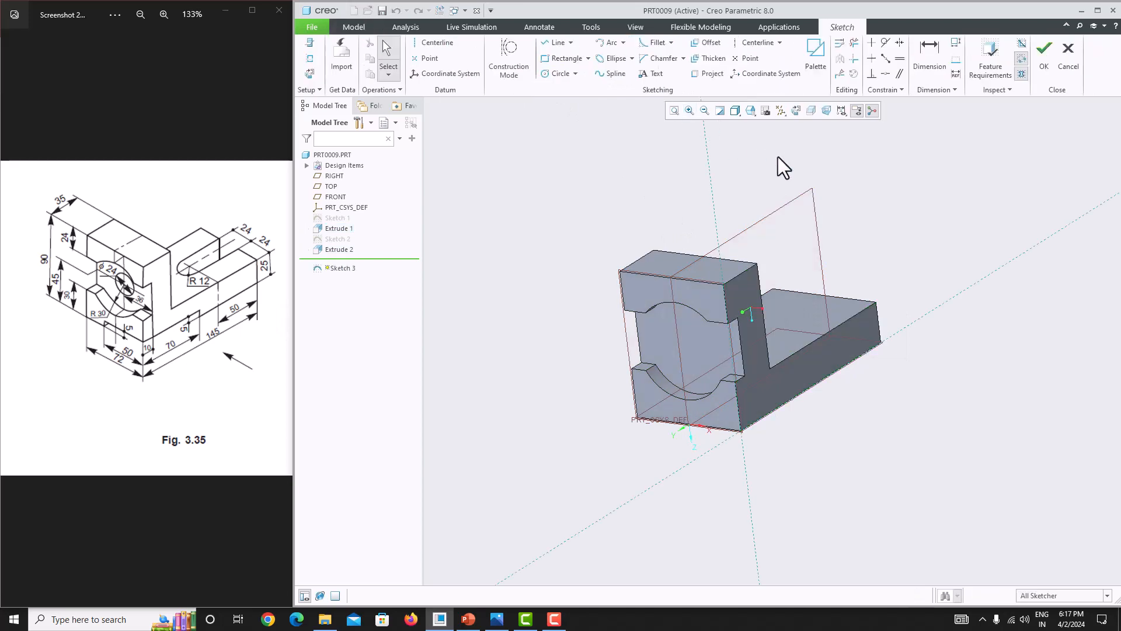
{"action": "left_click", "coordinate": [797, 114]}
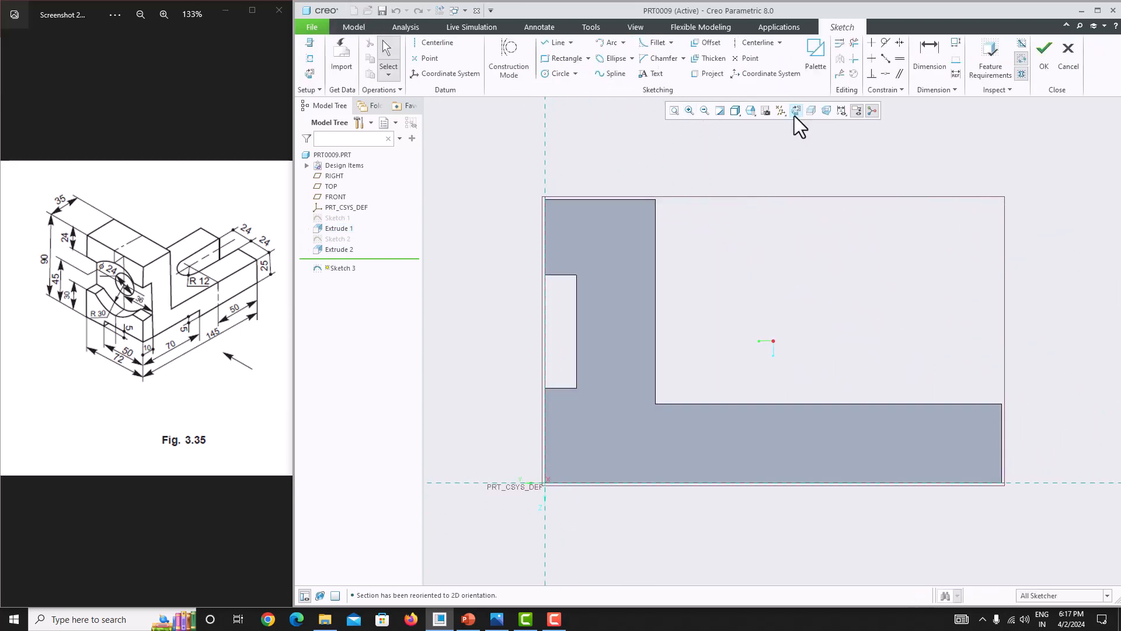
{"action": "left_click", "coordinate": [560, 58]}
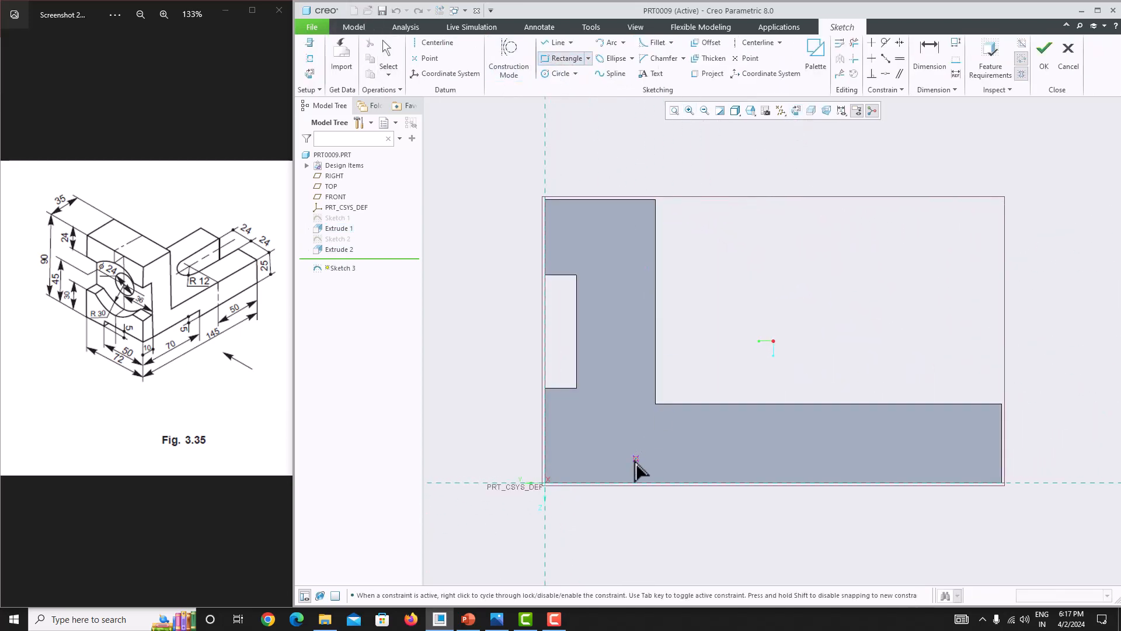
{"action": "left_click", "coordinate": [545, 483]}
{"action": "middle_click", "coordinate": [754, 450]}
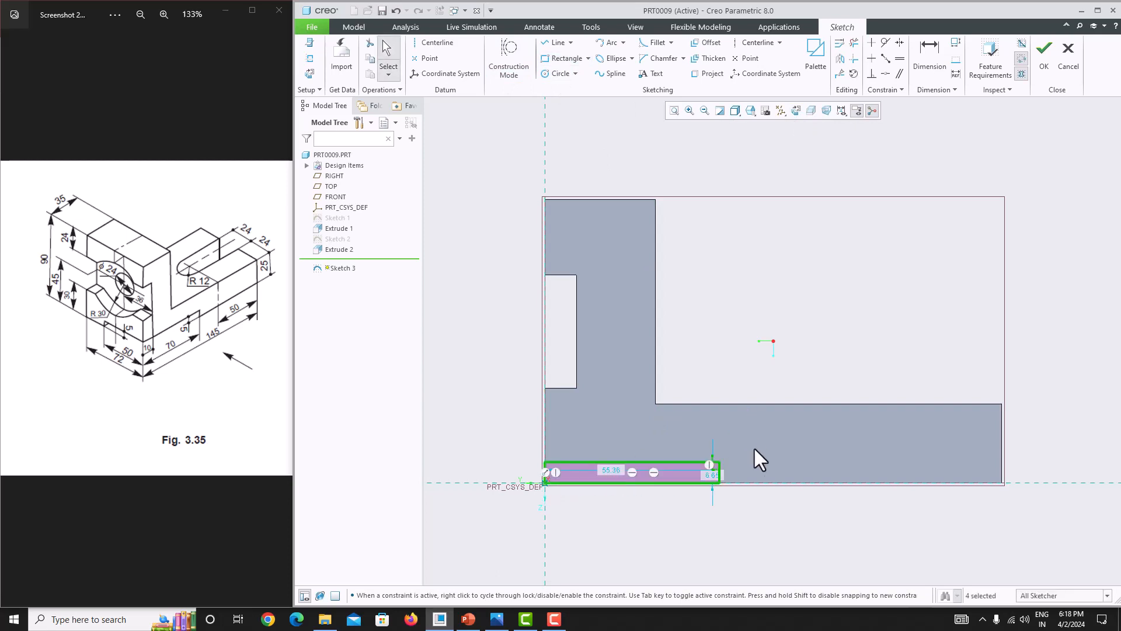
- Set the rectangle's length to 70 mm and its height to 5 mm, and finish the sketch
{"action": "double_click", "coordinate": [604, 471]}
{"action": "type", "text": "70"}
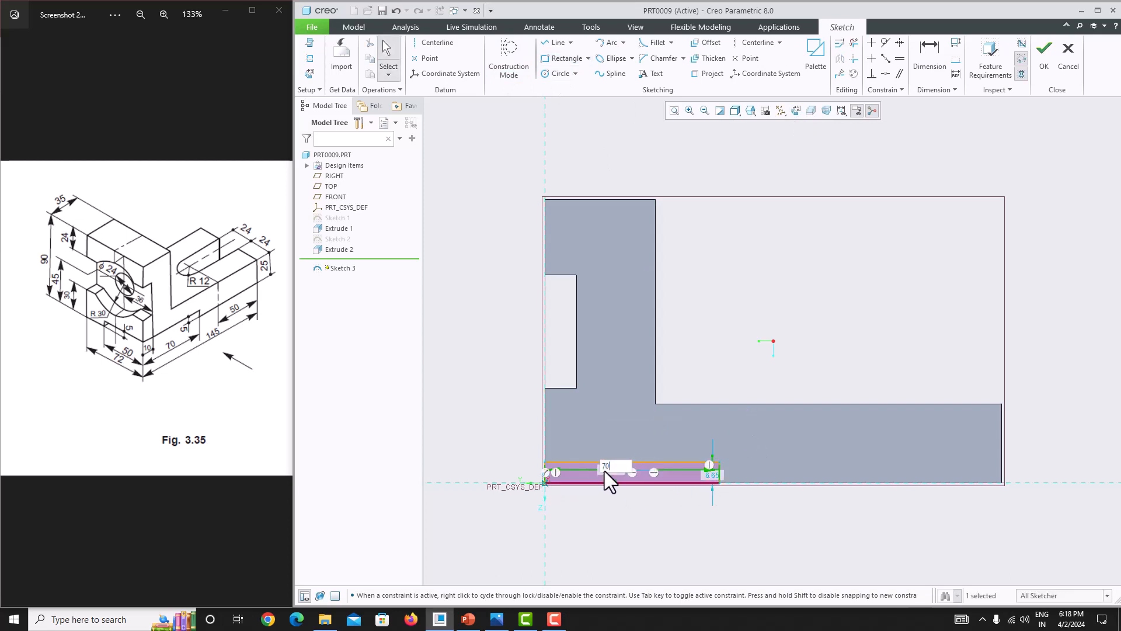
{"action": "key", "text": "Return"}
{"action": "double_click", "coordinate": [754, 477]}
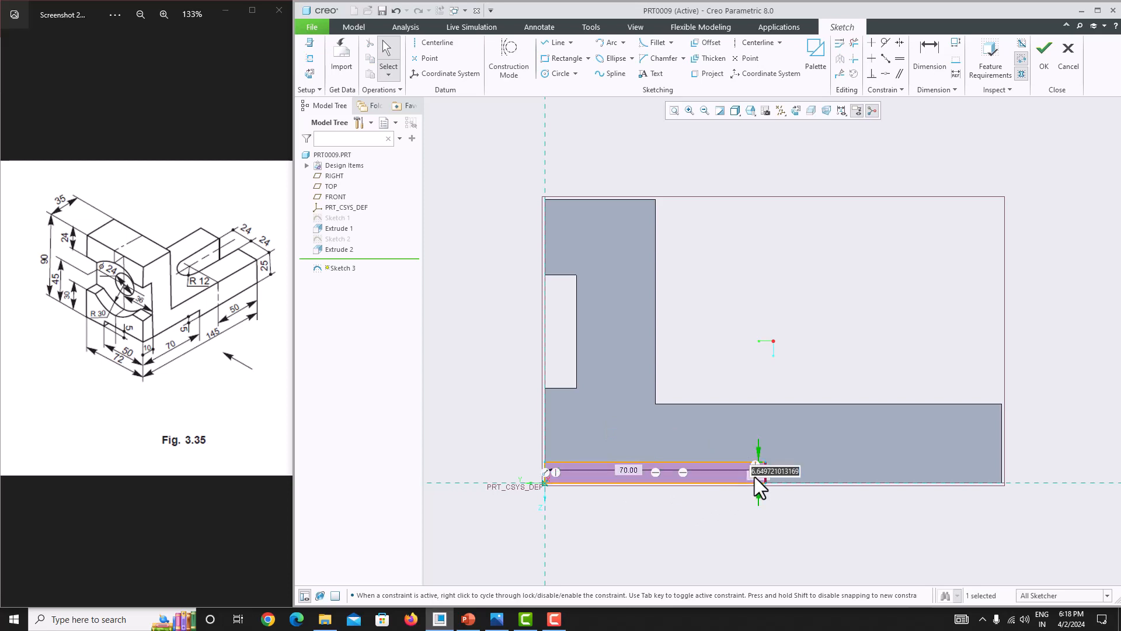
{"action": "type", "text": "4"}
{"action": "key", "text": "Return"}
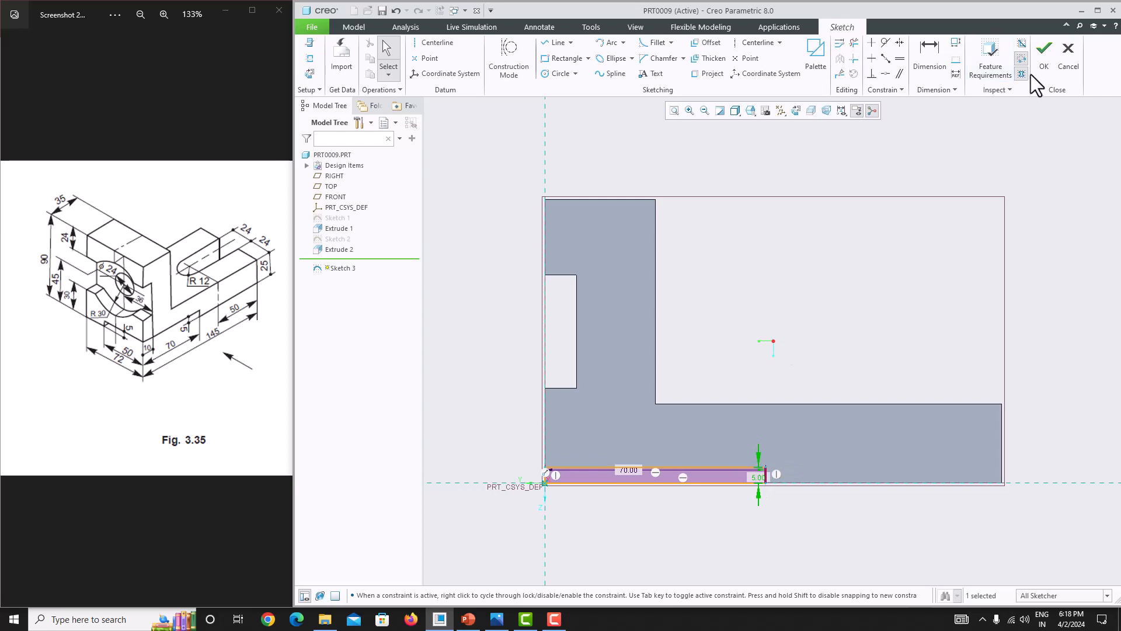
{"action": "left_click", "coordinate": [1043, 58]}
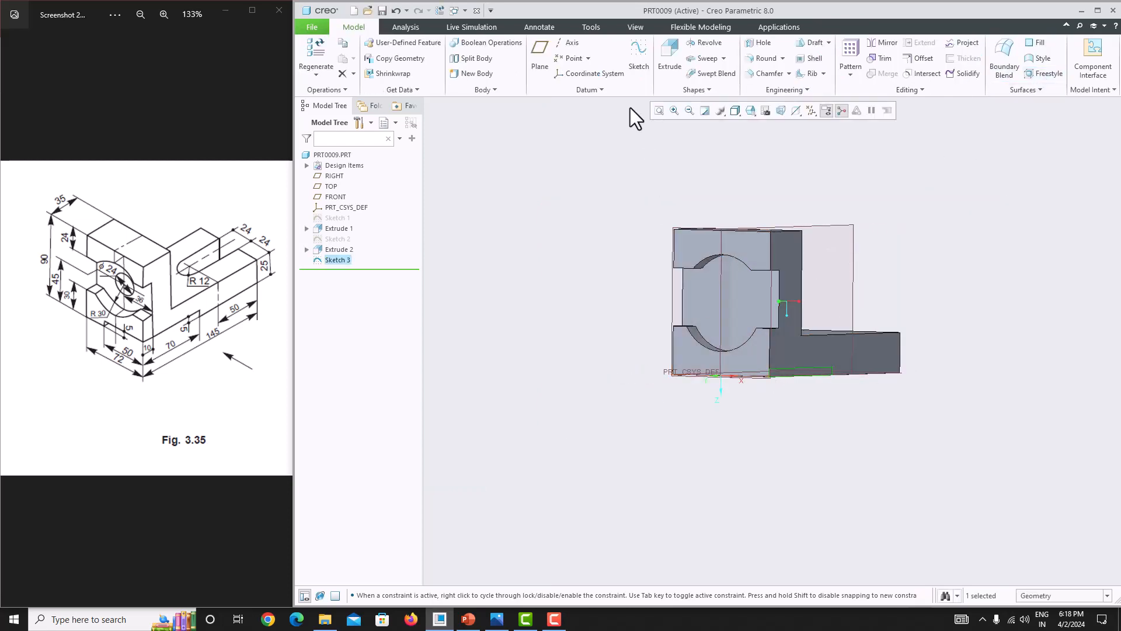
- Extrude the rectangle 50 mm into the bracket's underside, removing material
{"action": "left_click", "coordinate": [663, 67]}
{"action": "scroll", "coordinate": [786, 372], "scroll_direction": "down", "scroll_amount": 3}
{"action": "left_click", "coordinate": [836, 374]}
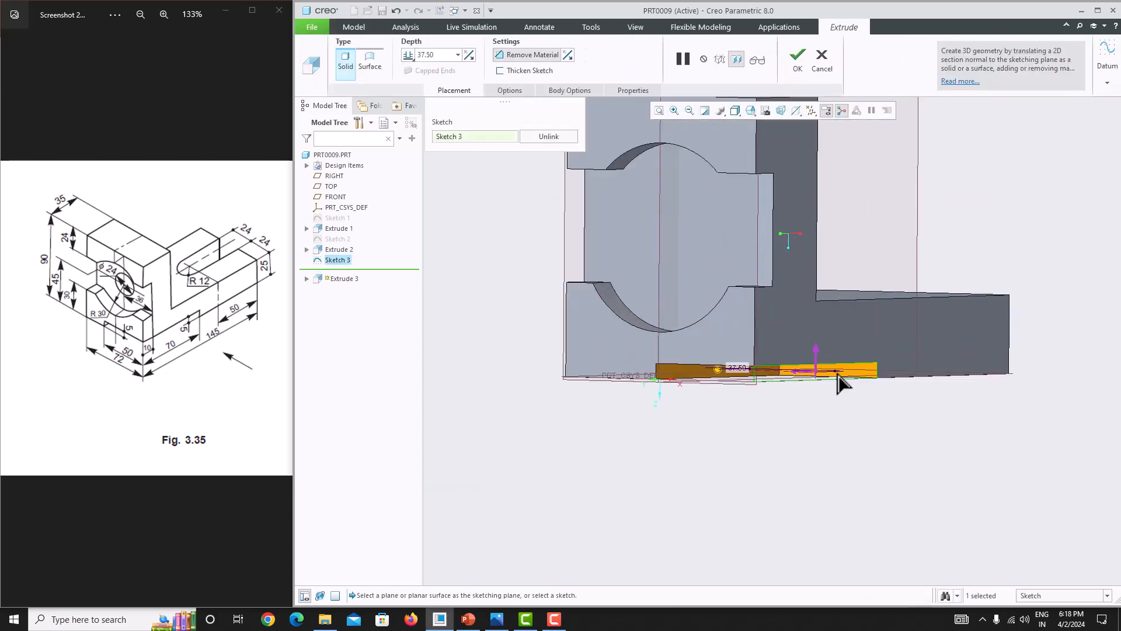
{"action": "double_click", "coordinate": [442, 56]}
{"action": "type", "text": "50"}
{"action": "key", "text": "Return"}
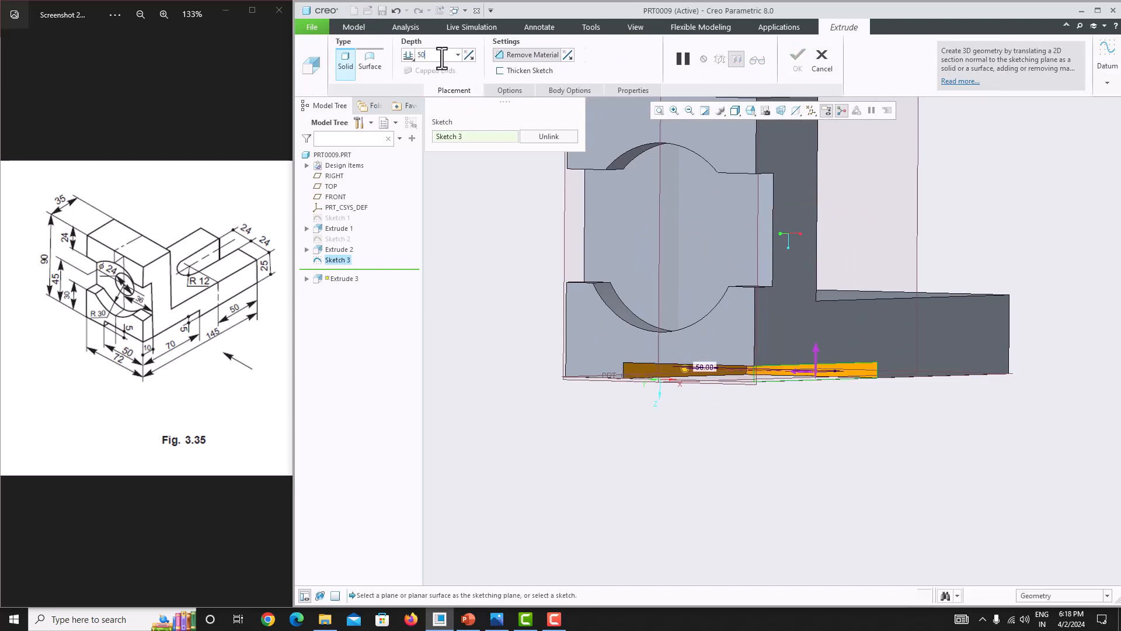
{"action": "key", "text": "Return"}
- Start a sketch on the base's top face and add the base's far end edge as a sketch reference
{"action": "mouse_move", "coordinate": [654, 286]}
{"action": "middle_mouse_down"}
{"action": "mouse_move", "coordinate": [736, 288]}
{"action": "mouse_move", "coordinate": [701, 339]}
{"action": "mouse_move", "coordinate": [671, 285]}
{"action": "middle_mouse_up"}
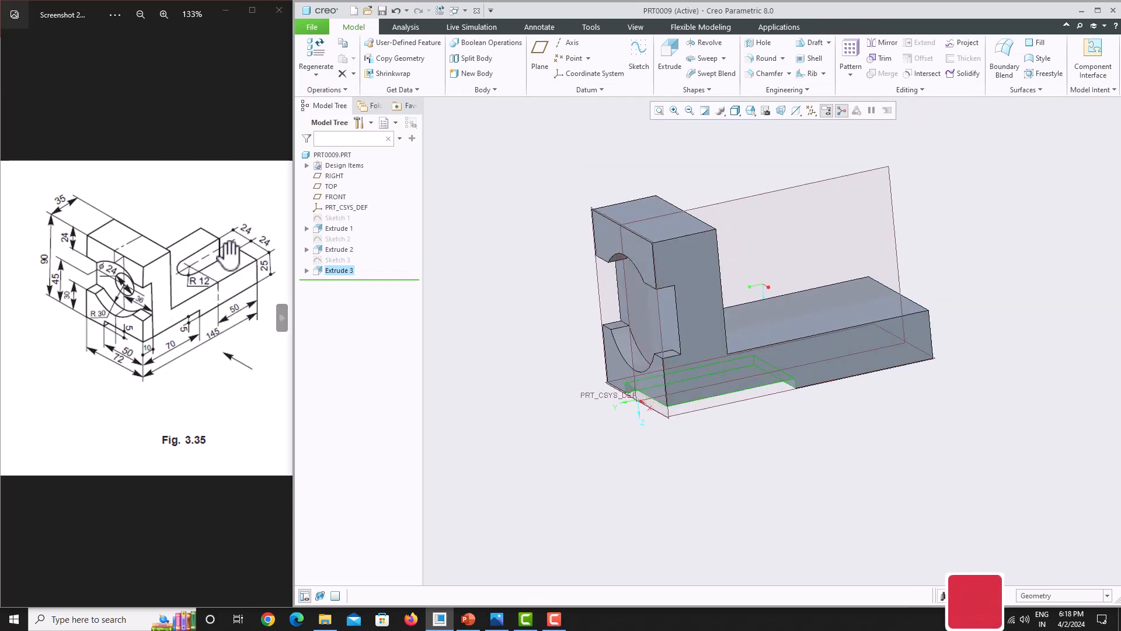
{"action": "left_click", "coordinate": [839, 311]}
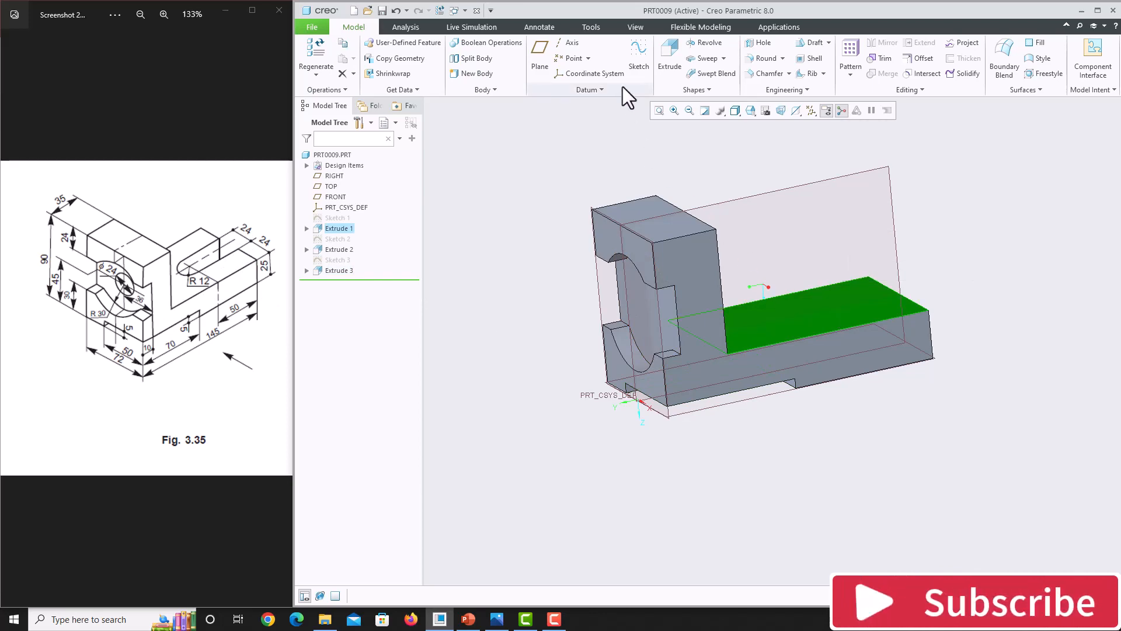
{"action": "left_click", "coordinate": [639, 59]}
{"action": "left_click", "coordinate": [796, 111]}
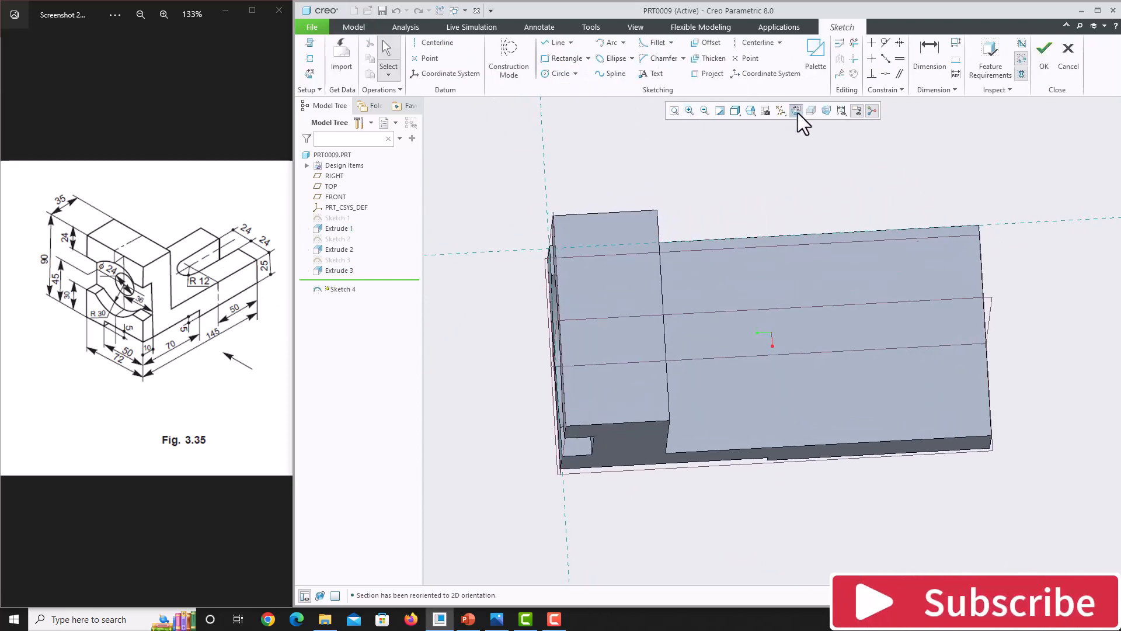
{"action": "left_click", "coordinate": [310, 58]}
{"action": "left_click", "coordinate": [887, 340]}
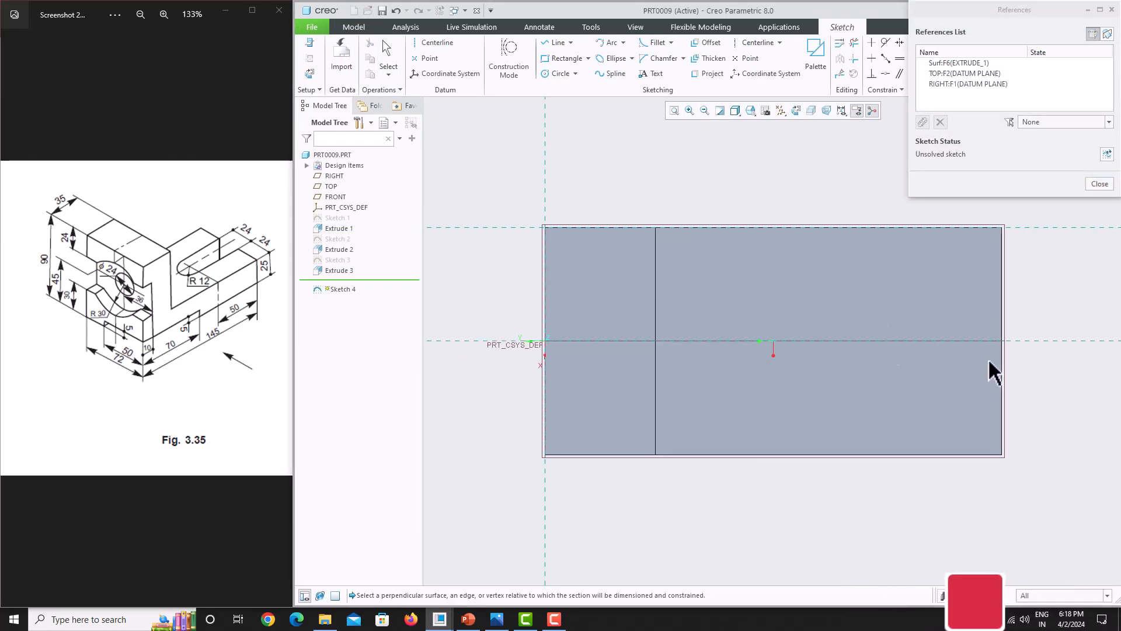
{"action": "left_click", "coordinate": [1002, 363]}
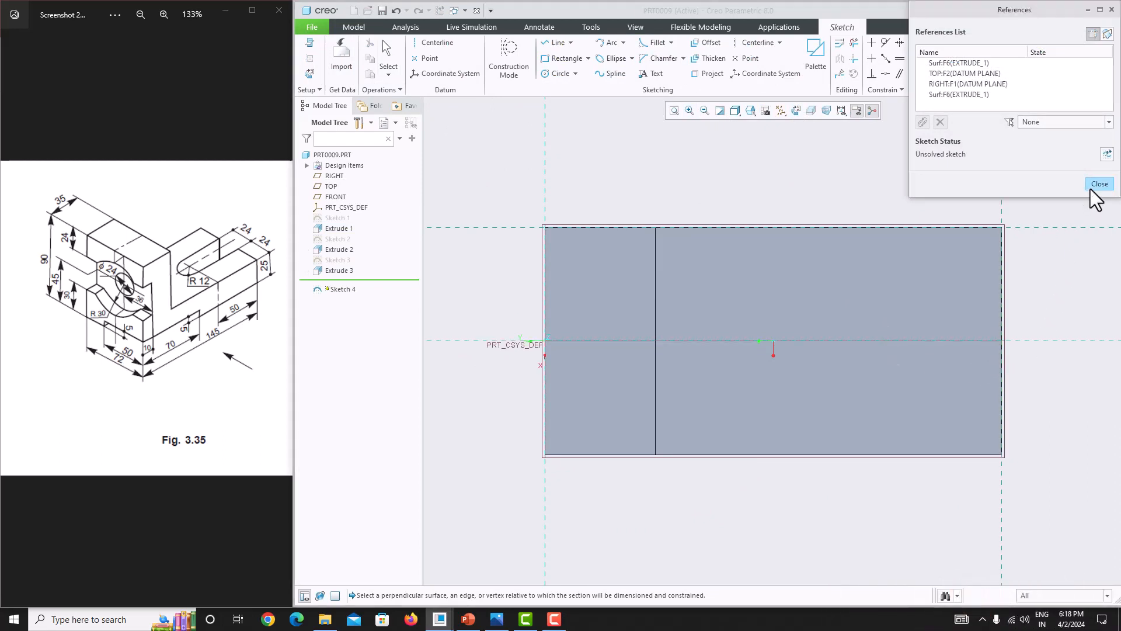
{"action": "left_click", "coordinate": [1093, 184]}
- Draw a circle about 20 mm in diameter on the horizontal reference, centred about 51 mm from the base's far end
{"action": "left_click", "coordinate": [560, 73]}
{"action": "left_click", "coordinate": [545, 227]}
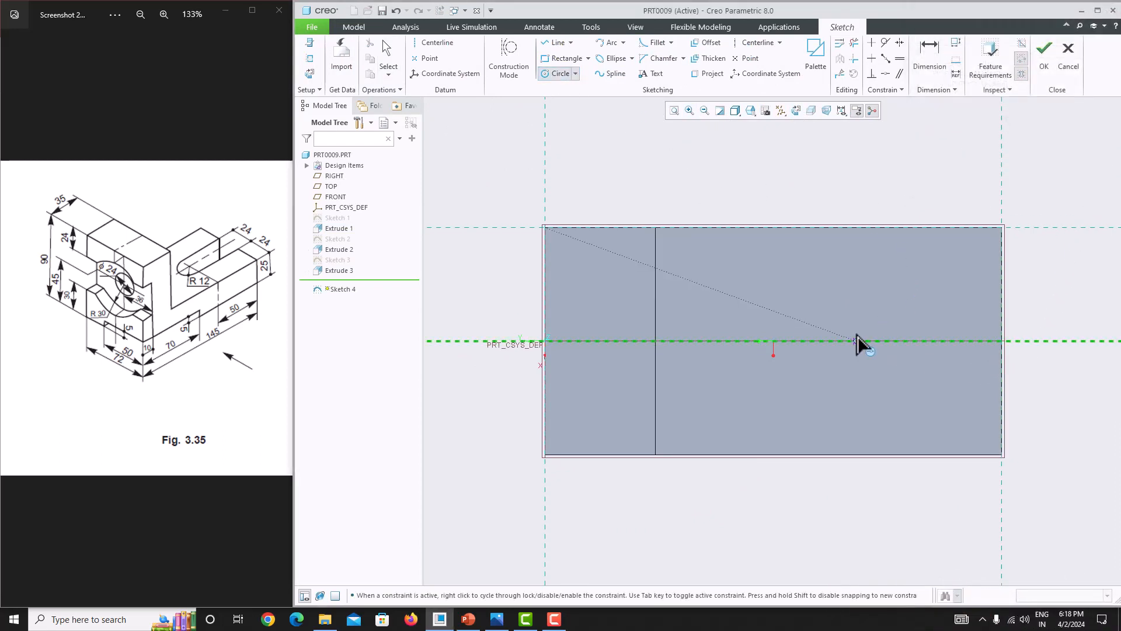
{"action": "middle_click", "coordinate": [818, 268]}
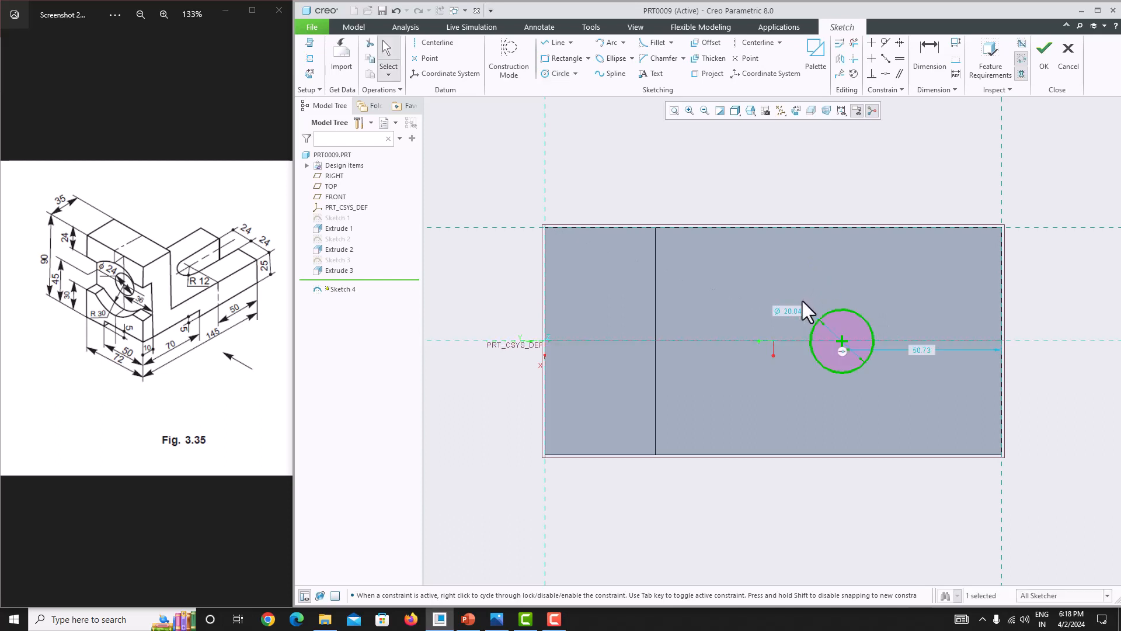
- Dimension the circle's radius as 12 mm and set its centre's distance from the base's far end to 50 mm
{"action": "left_click", "coordinate": [935, 61]}
{"action": "middle_click", "coordinate": [870, 287]}
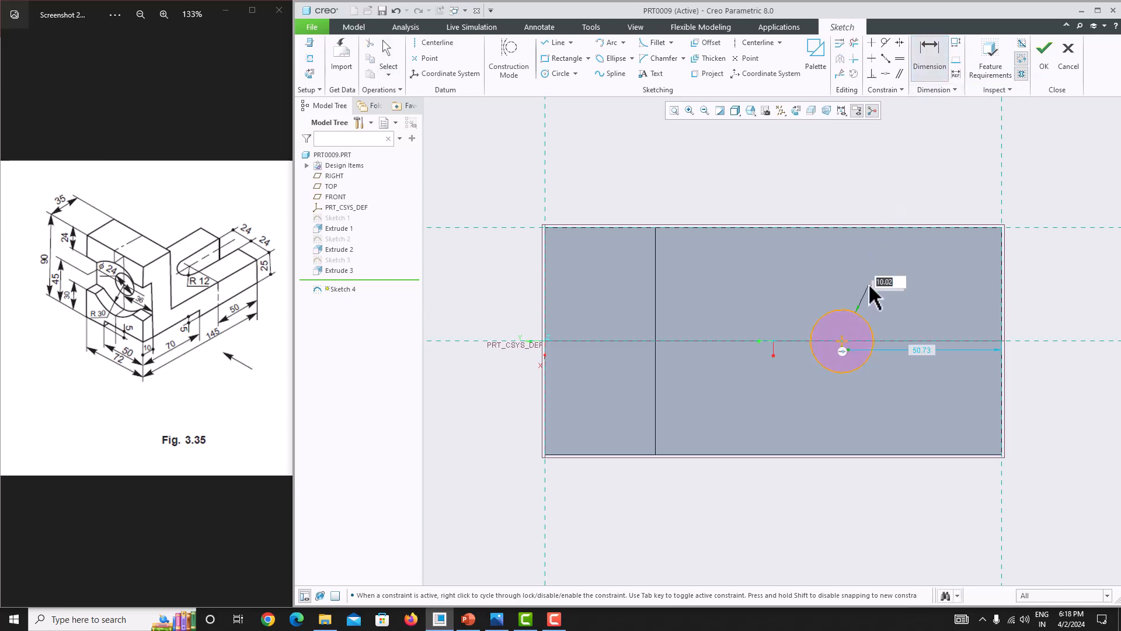
{"action": "type", "text": "12"}
{"action": "key", "text": "Return"}
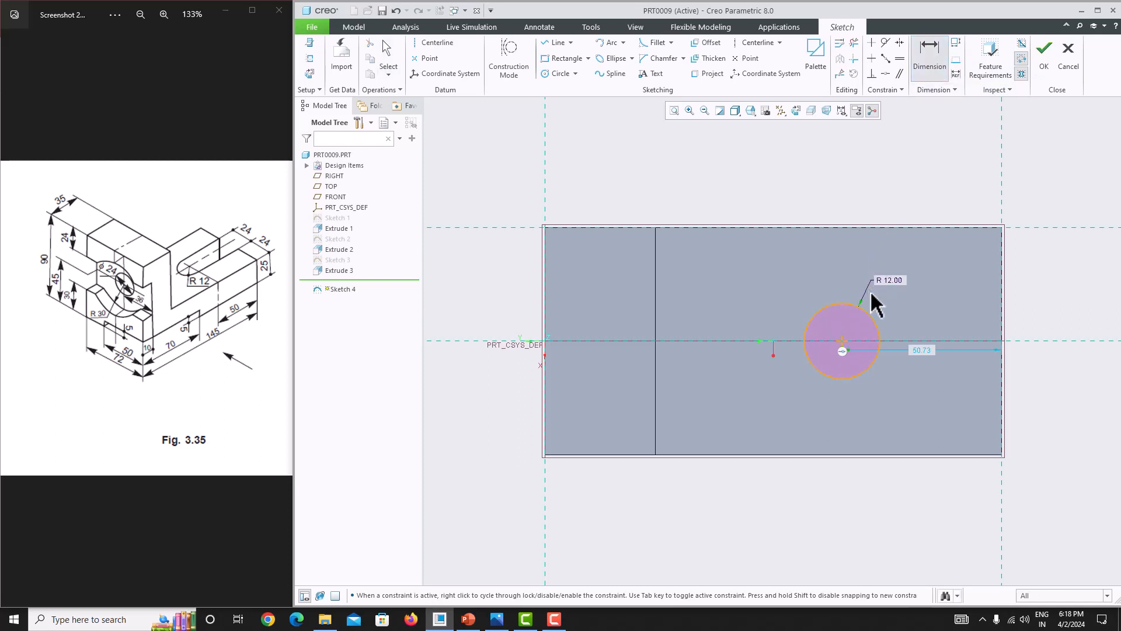
{"action": "double_click", "coordinate": [921, 348]}
{"action": "type", "text": "50"}
{"action": "key", "text": "Return"}
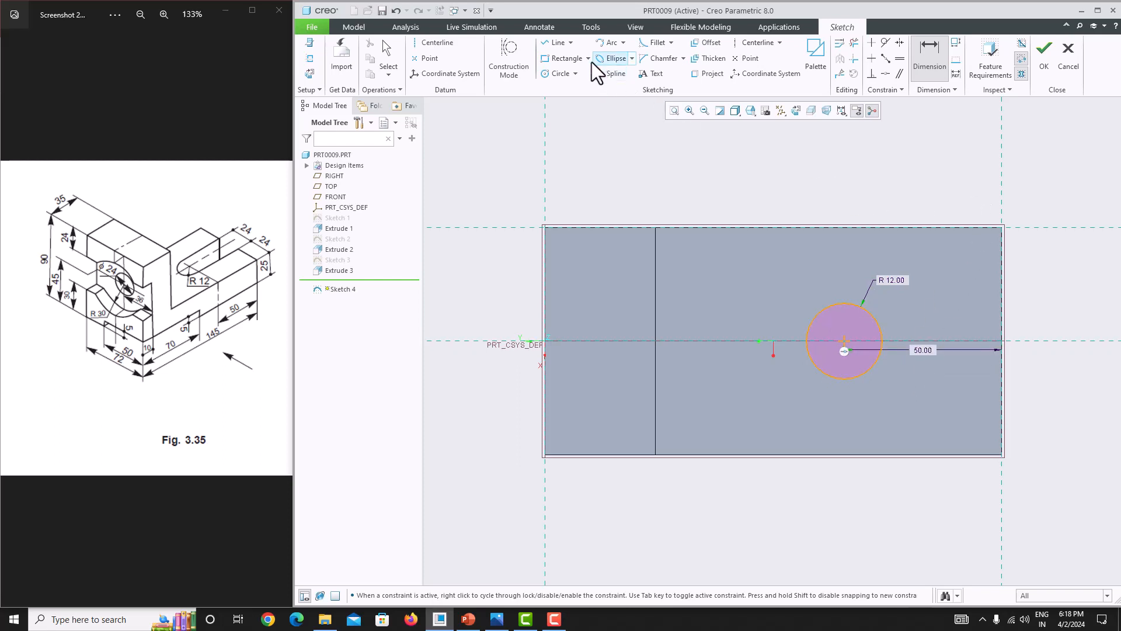
- Draw tangent horizontal lines from the circle's upper and lower points to the base's far end and join their ends with a vertical line
{"action": "left_click", "coordinate": [554, 43]}
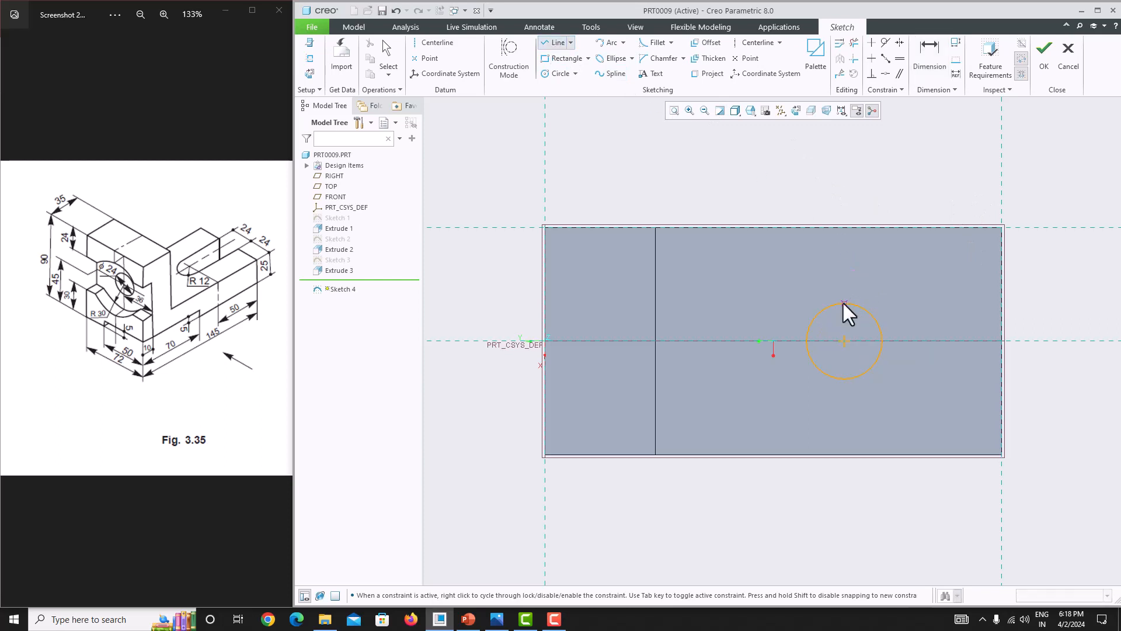
{"action": "left_click", "coordinate": [845, 303]}
{"action": "left_click", "coordinate": [1002, 303]}
{"action": "middle_click", "coordinate": [1005, 313]}
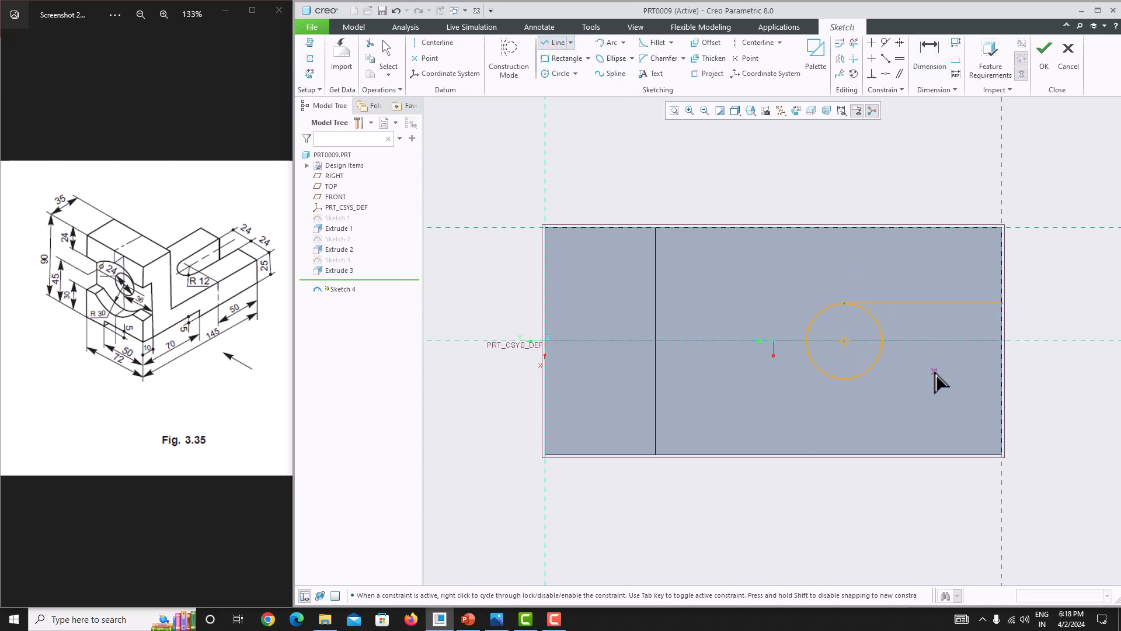
{"action": "left_click", "coordinate": [846, 381]}
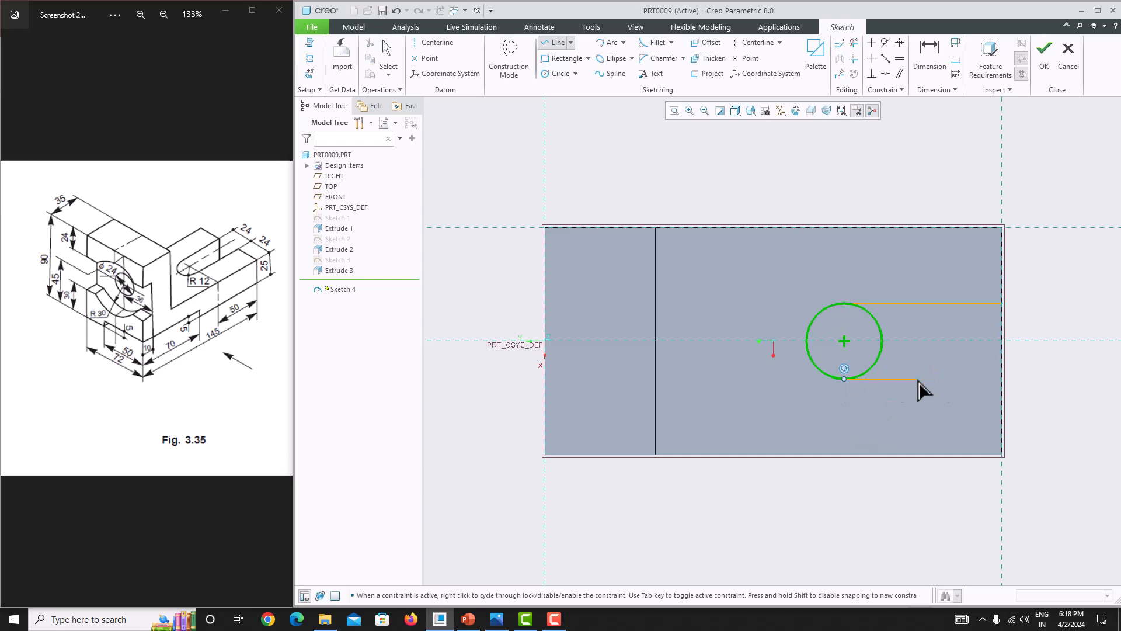
{"action": "left_click", "coordinate": [1001, 379]}
{"action": "left_click", "coordinate": [1003, 304]}
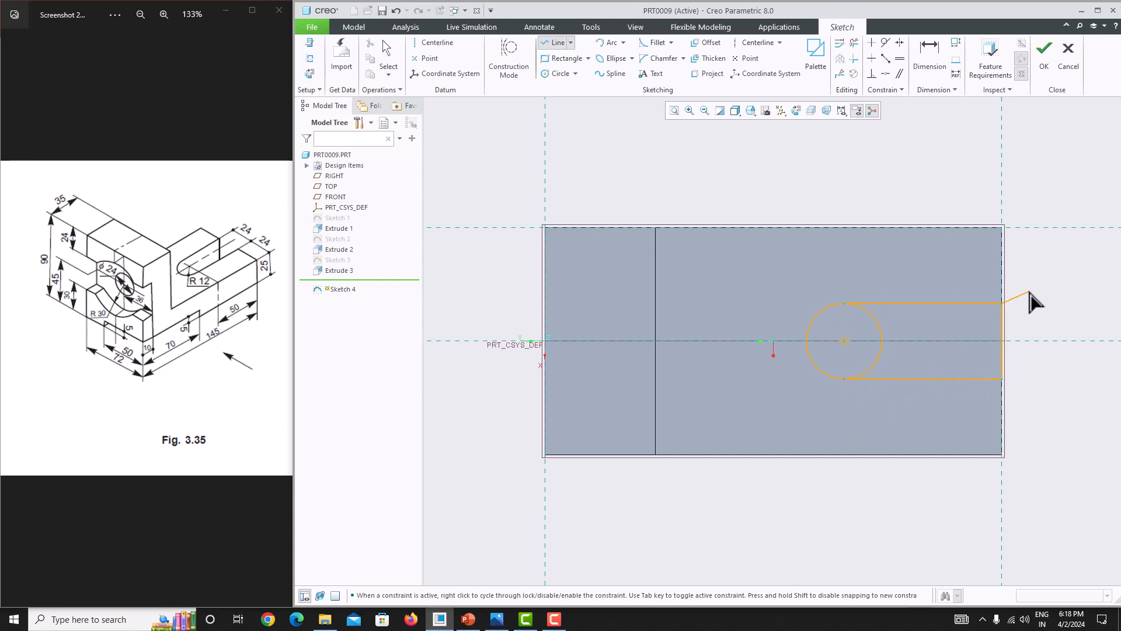
{"action": "middle_click", "coordinate": [1030, 294]}
{"action": "middle_click", "coordinate": [1029, 294]}
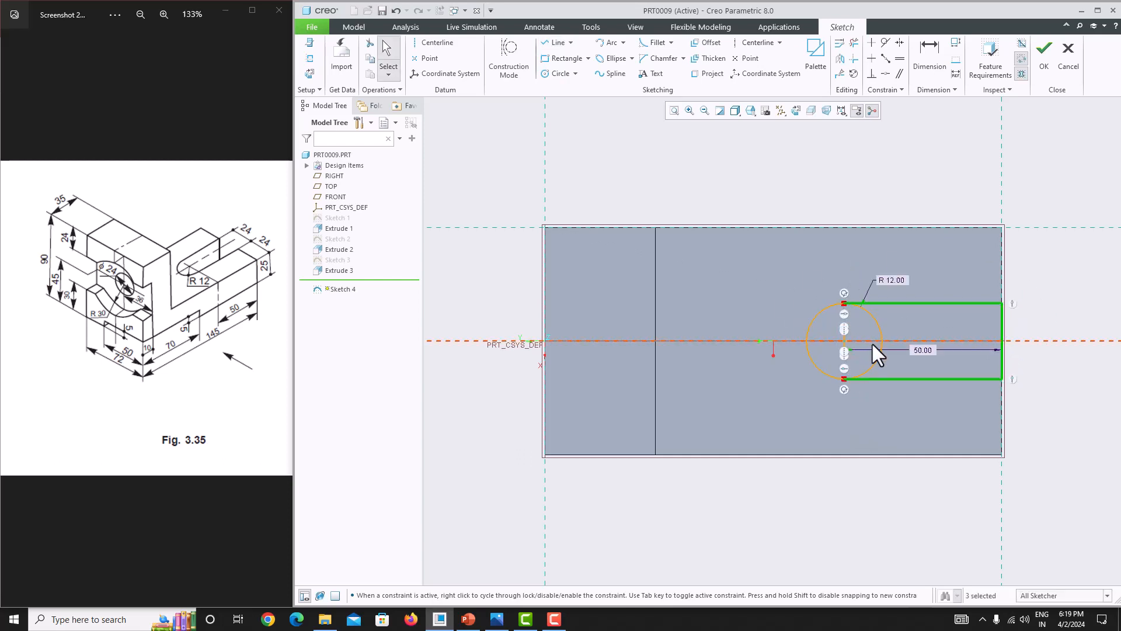
- Trim the half of the circle inside the slot outline, reposition the radius dimension beside the arc, and finish the sketch
{"action": "left_click", "coordinate": [854, 43]}
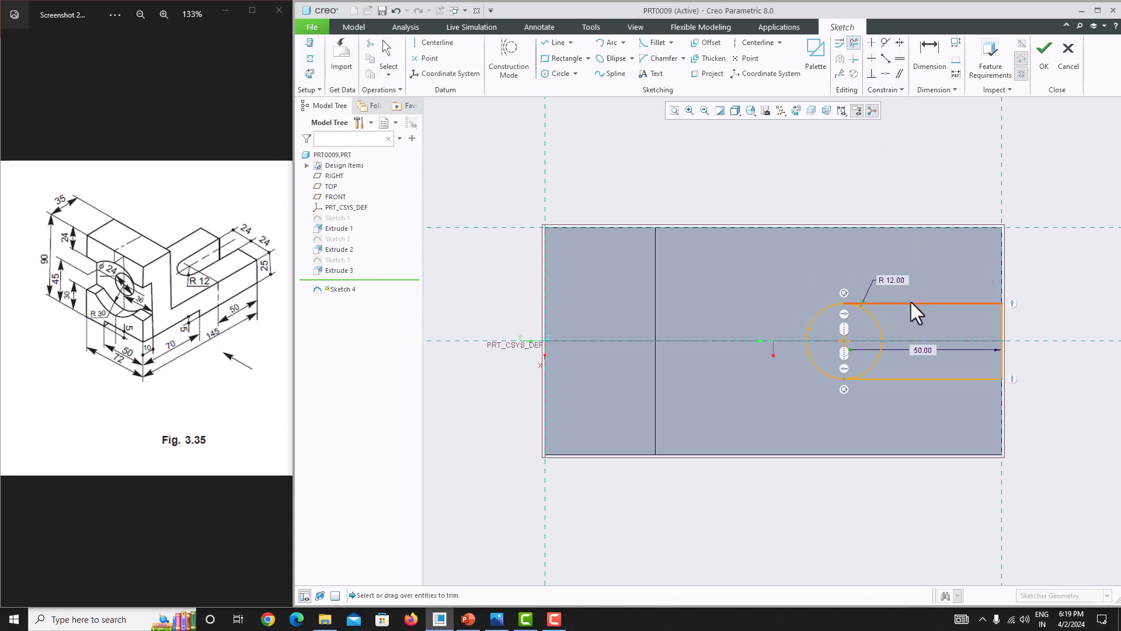
{"action": "mouse_move", "coordinate": [905, 321]}
{"action": "left_mouse_down"}
{"action": "mouse_move", "coordinate": [857, 332]}
{"action": "mouse_move", "coordinate": [888, 364]}
{"action": "left_mouse_up"}
{"action": "middle_click", "coordinate": [920, 314]}
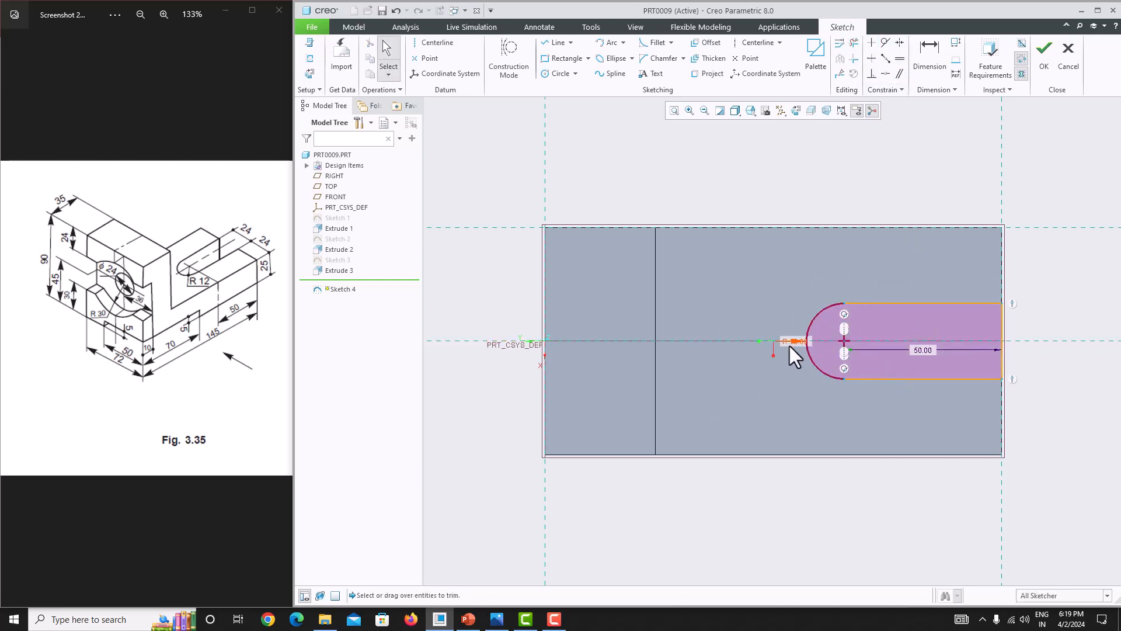
{"action": "left_click_drag", "start_coordinate": [790, 345], "coordinate": [790, 393]}
{"action": "left_click", "coordinate": [1045, 65]}
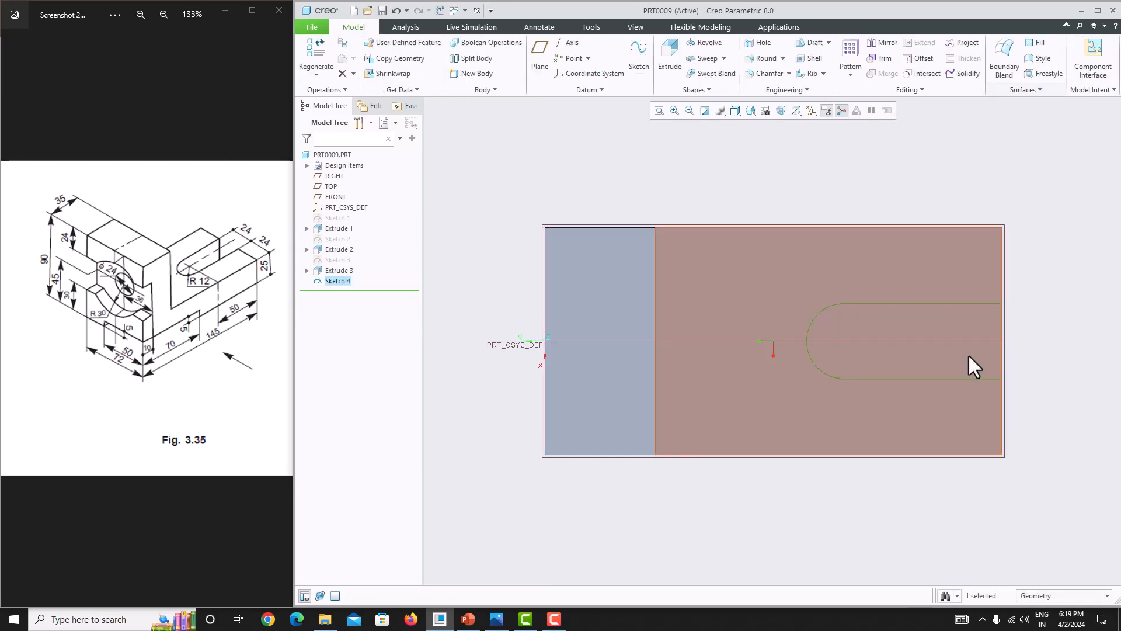
- Extrude the slot profile down through the base with the To Next depth option, removing material
{"action": "left_click", "coordinate": [673, 54]}
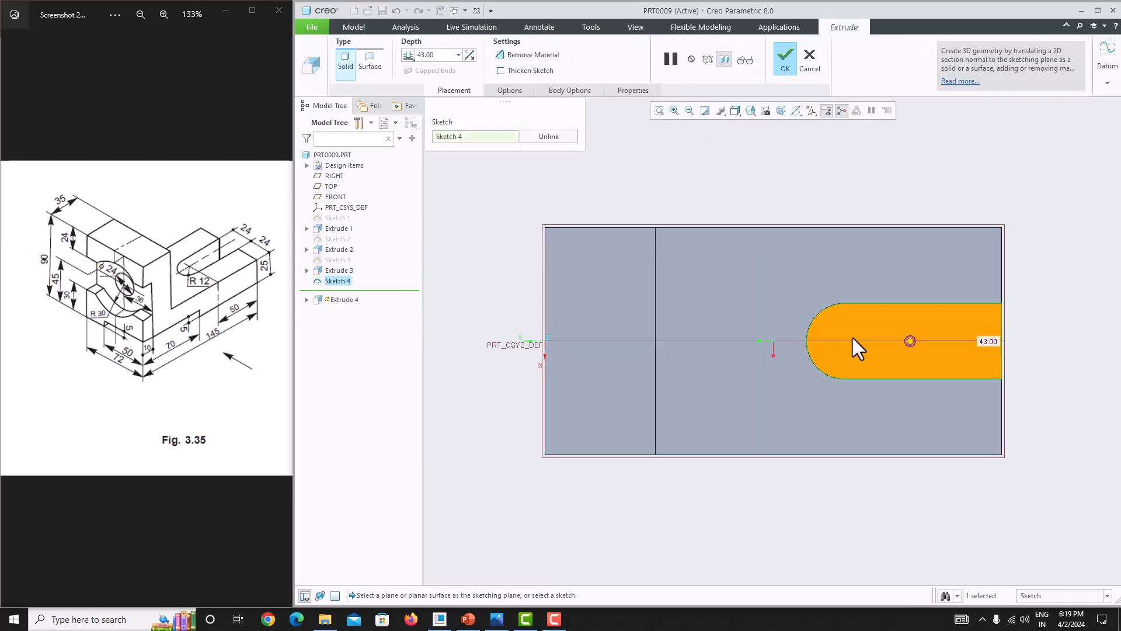
{"action": "left_click", "coordinate": [907, 367]}
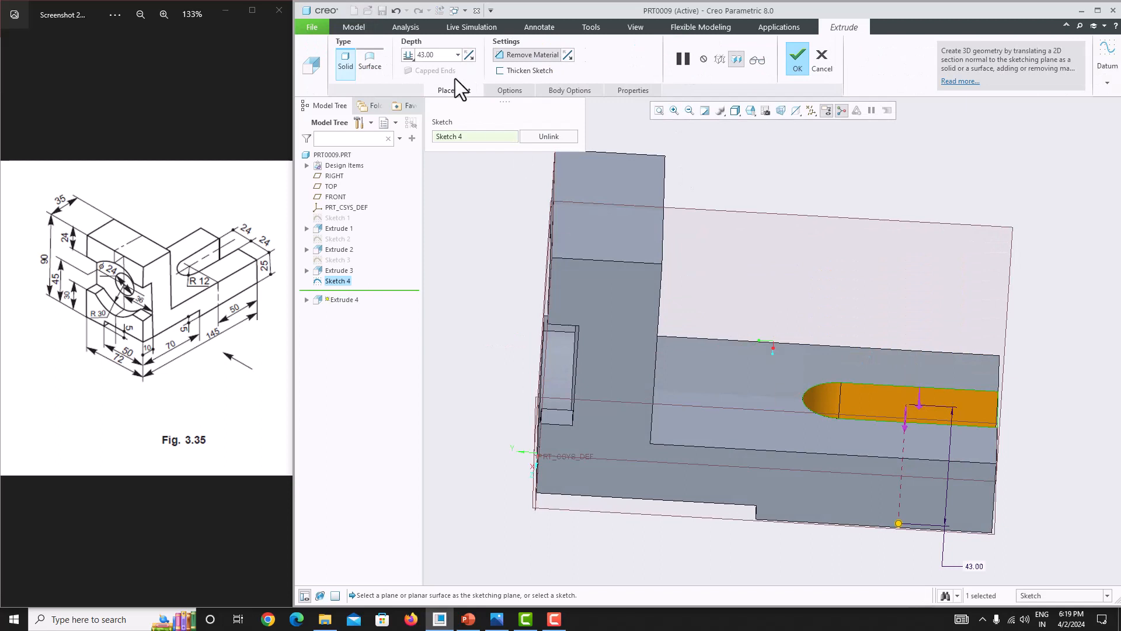
{"action": "left_click", "coordinate": [409, 55]}
{"action": "left_click", "coordinate": [437, 95]}
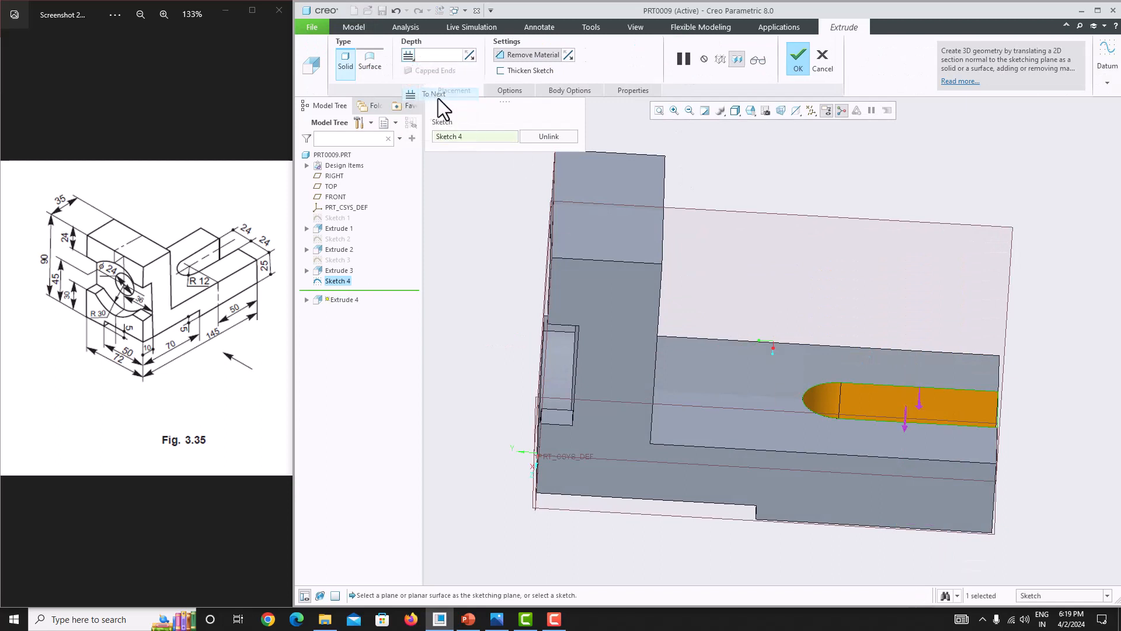
{"action": "middle_click", "coordinate": [814, 222]}
- Start a sketch on the recessed face of the upright, view it flat, and add the recess's circular edge as a sketch reference
{"action": "scroll", "coordinate": [811, 236], "scroll_direction": "down", "scroll_amount": 3}
{"action": "middle_click_drag", "start_coordinate": [808, 250], "coordinate": [820, 345]}
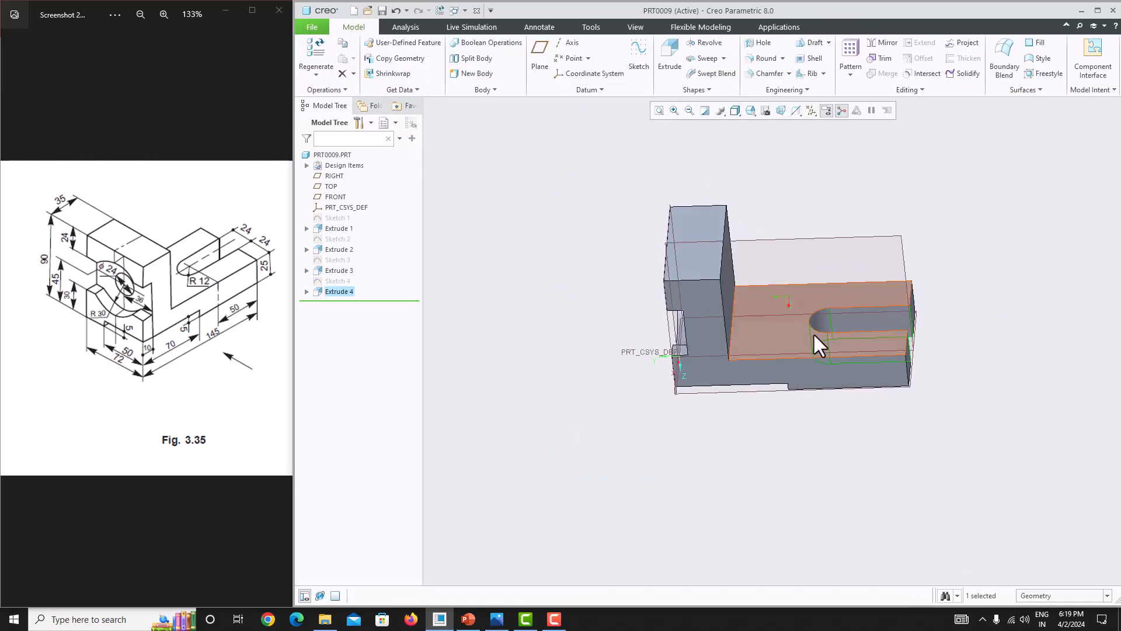
{"action": "scroll", "coordinate": [813, 332], "scroll_direction": "up", "scroll_amount": 2}
{"action": "middle_click_drag", "start_coordinate": [814, 263], "coordinate": [874, 185]}
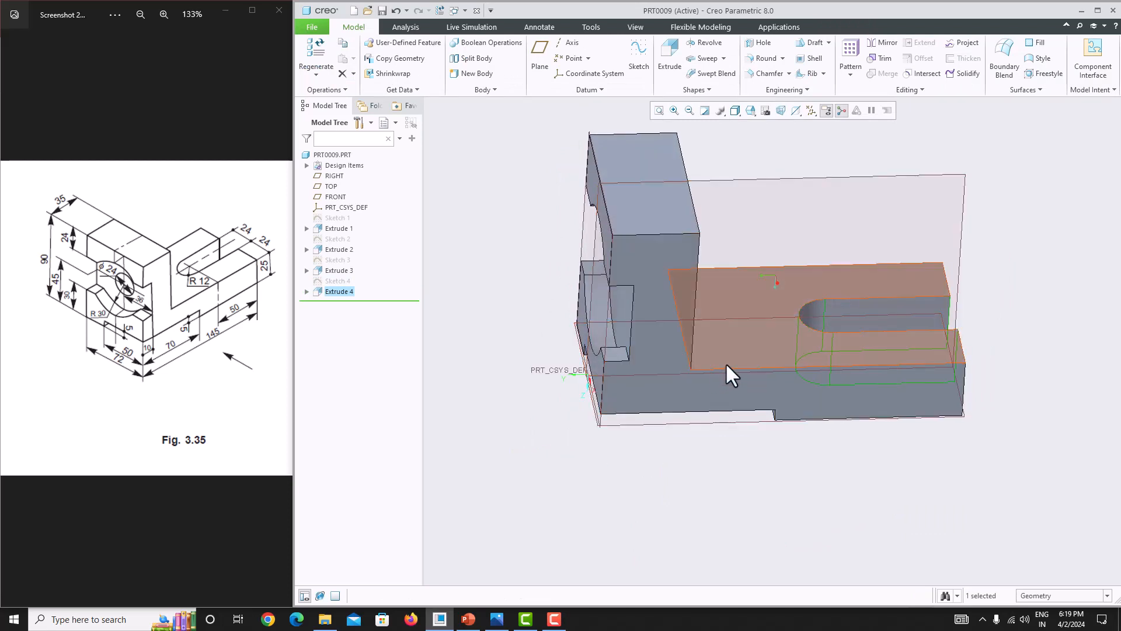
{"action": "mouse_move", "coordinate": [745, 339]}
{"action": "middle_mouse_down"}
{"action": "mouse_move", "coordinate": [777, 321]}
{"action": "mouse_move", "coordinate": [676, 261]}
{"action": "middle_mouse_up"}
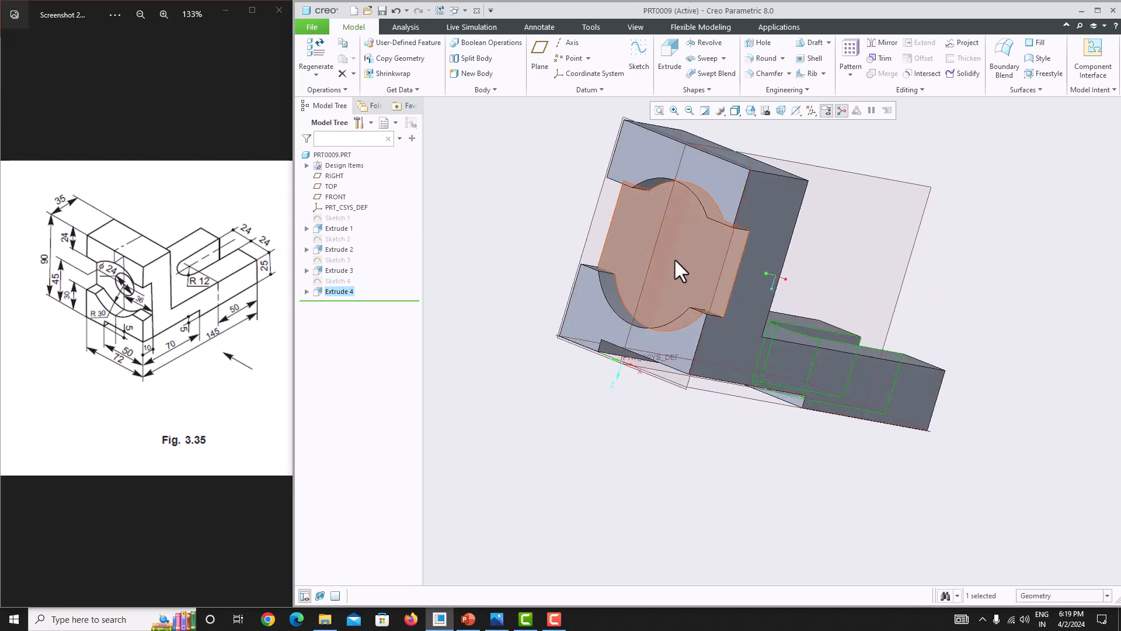
{"action": "left_click", "coordinate": [675, 259]}
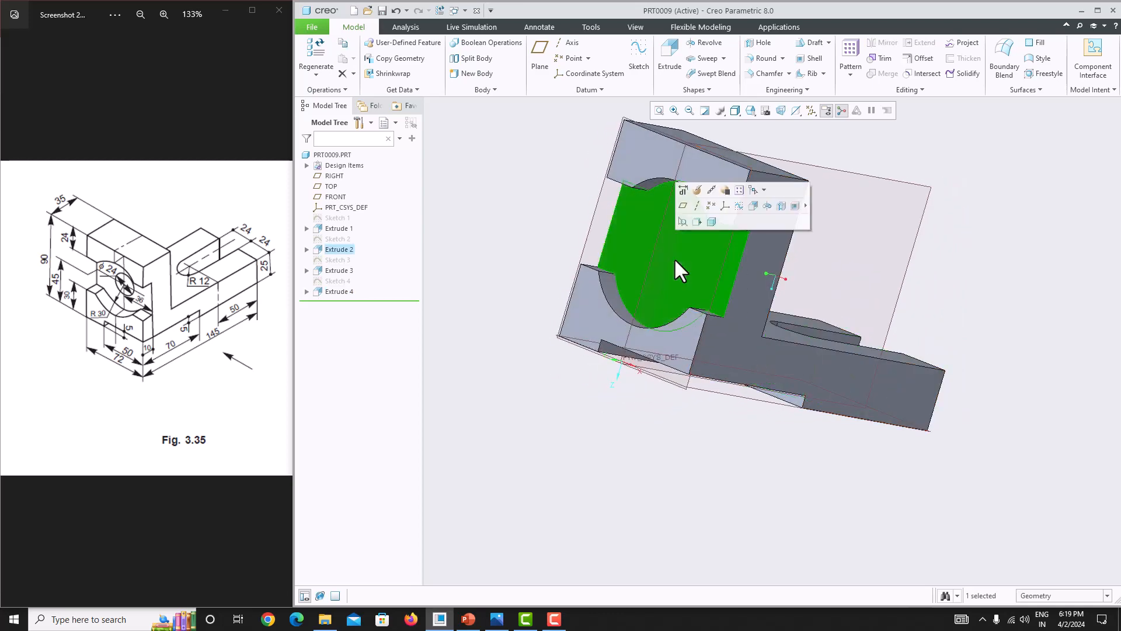
{"action": "left_click", "coordinate": [630, 55]}
{"action": "left_click", "coordinate": [797, 111]}
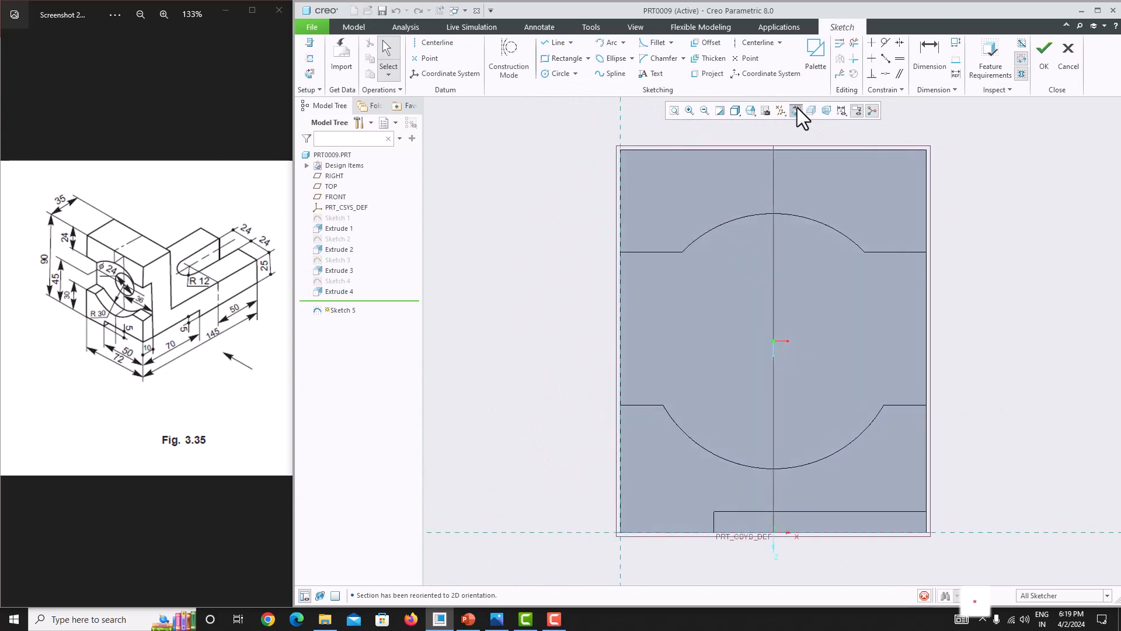
{"action": "left_click", "coordinate": [309, 58]}
{"action": "left_click", "coordinate": [737, 226]}
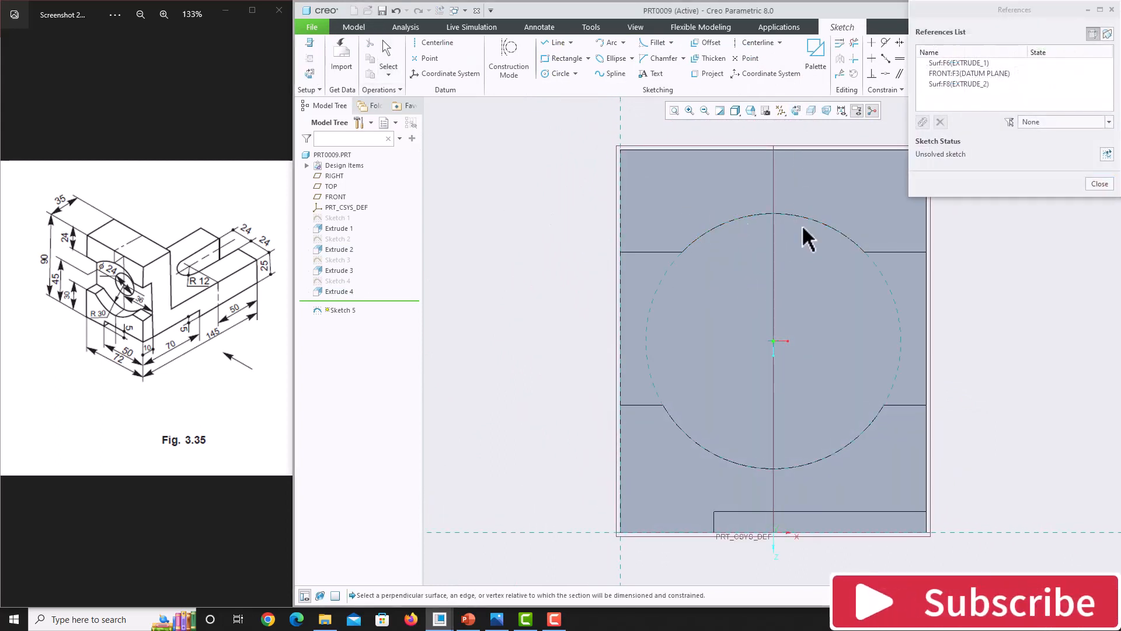
{"action": "left_click", "coordinate": [1099, 185]}
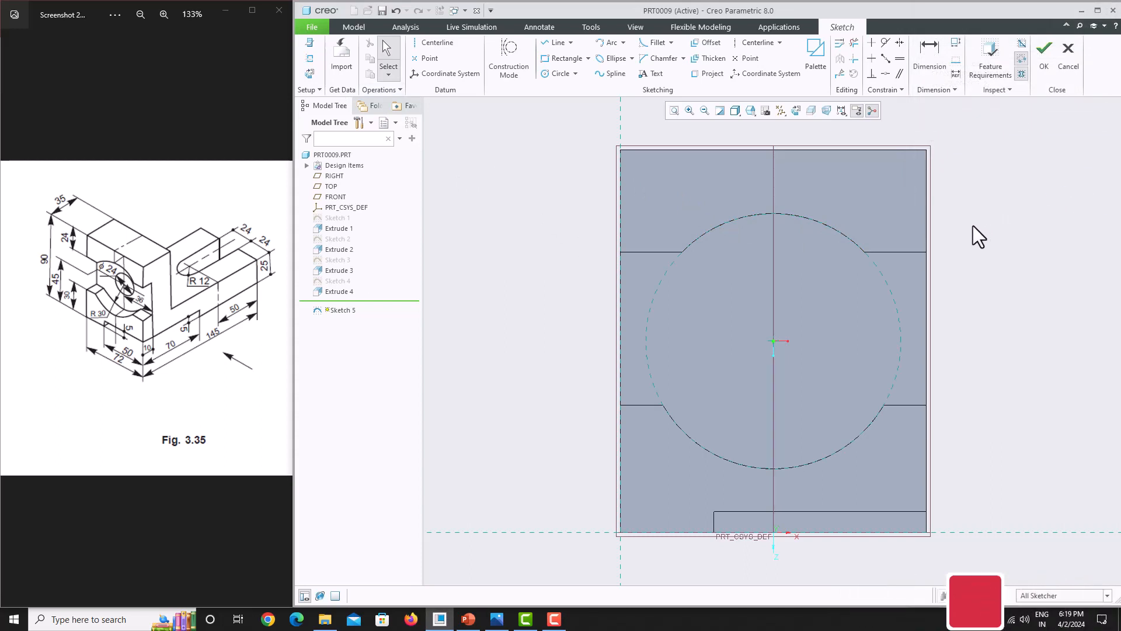
- Draw a circle concentric with the recess's circular edge, set its diameter to 24 mm, and finish the sketch
{"action": "left_click", "coordinate": [564, 74]}
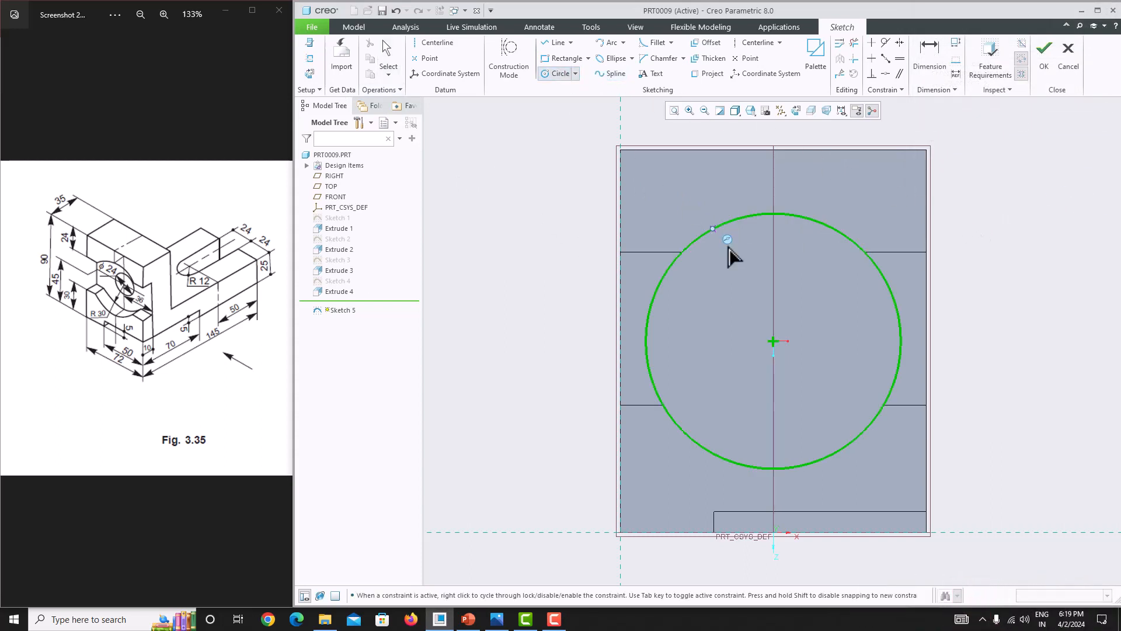
{"action": "left_click", "coordinate": [772, 341]}
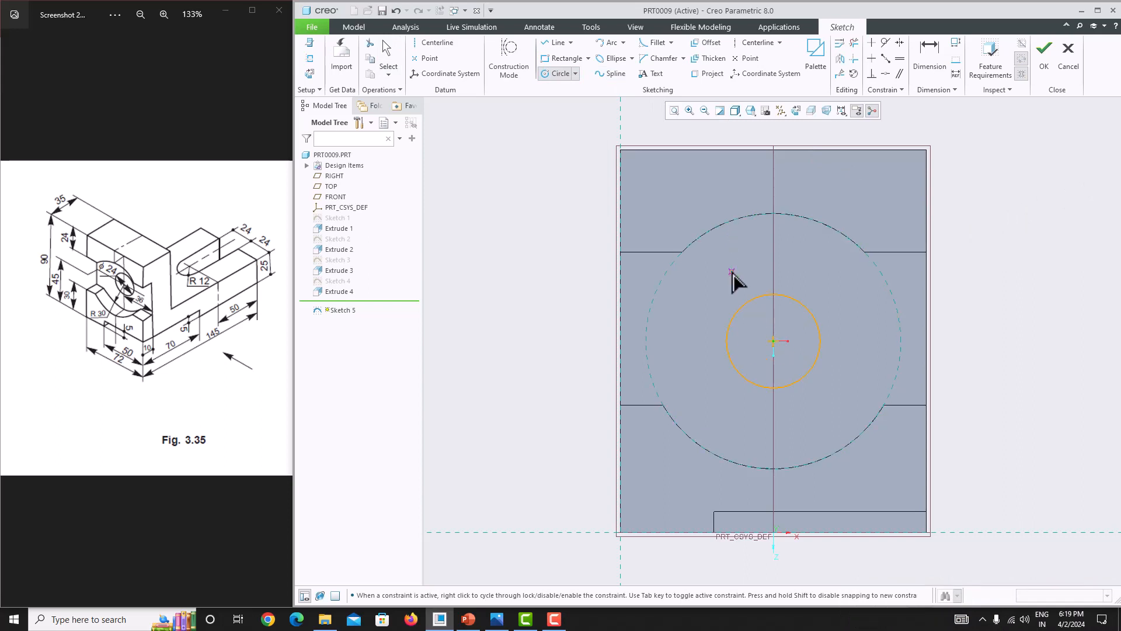
{"action": "left_click", "coordinate": [735, 317]}
{"action": "double_click", "coordinate": [709, 296]}
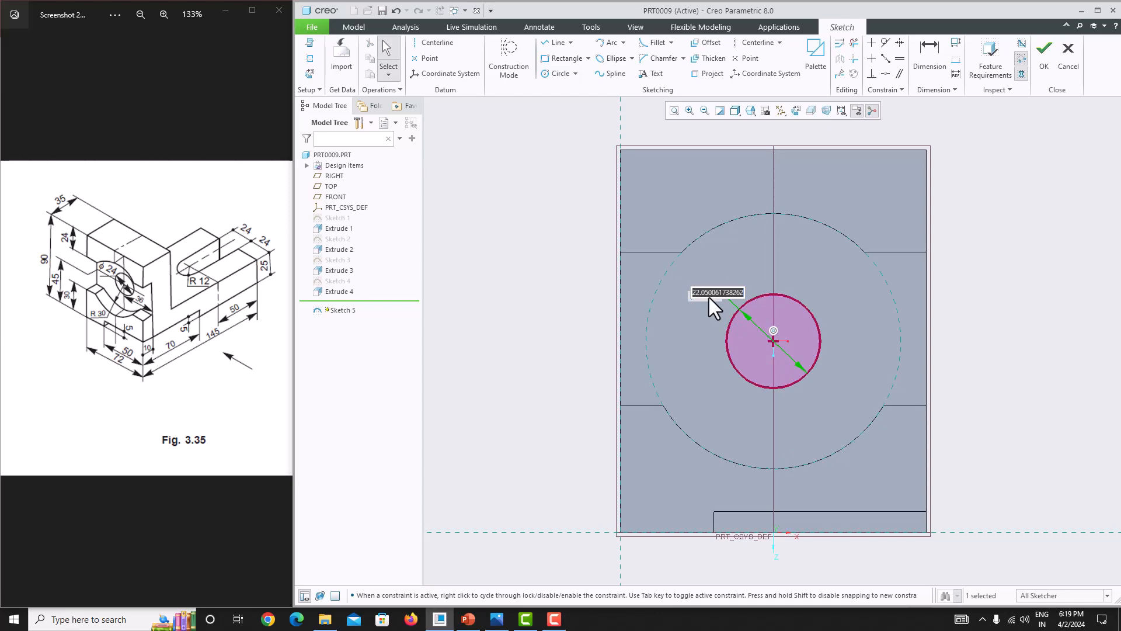
{"action": "type", "text": "24"}
{"action": "key", "text": "Return"}
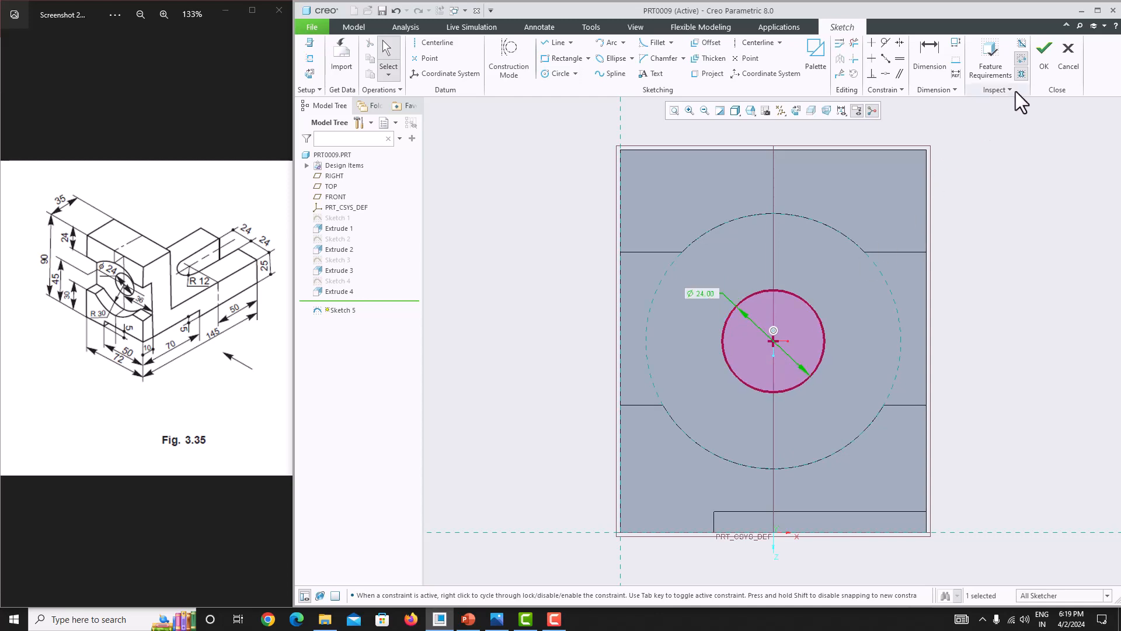
{"action": "left_click", "coordinate": [1043, 64]}
- Extrude the 24 mm circle with the Through All depth option, removing material to form the hole in the upright
{"action": "left_click", "coordinate": [670, 61]}
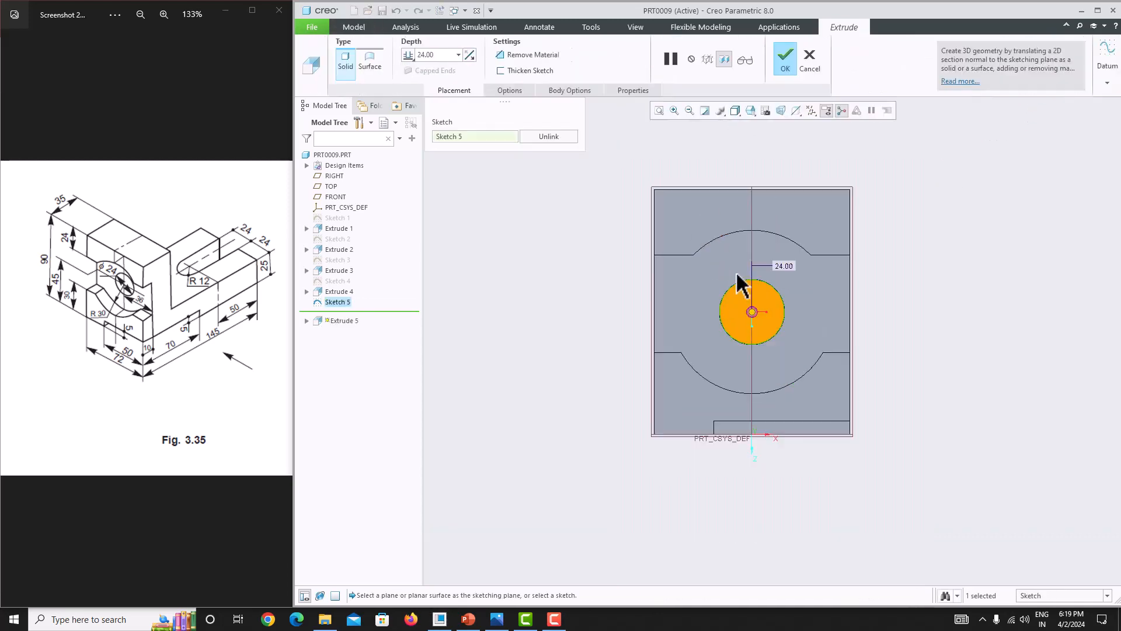
{"action": "left_click", "coordinate": [409, 56]}
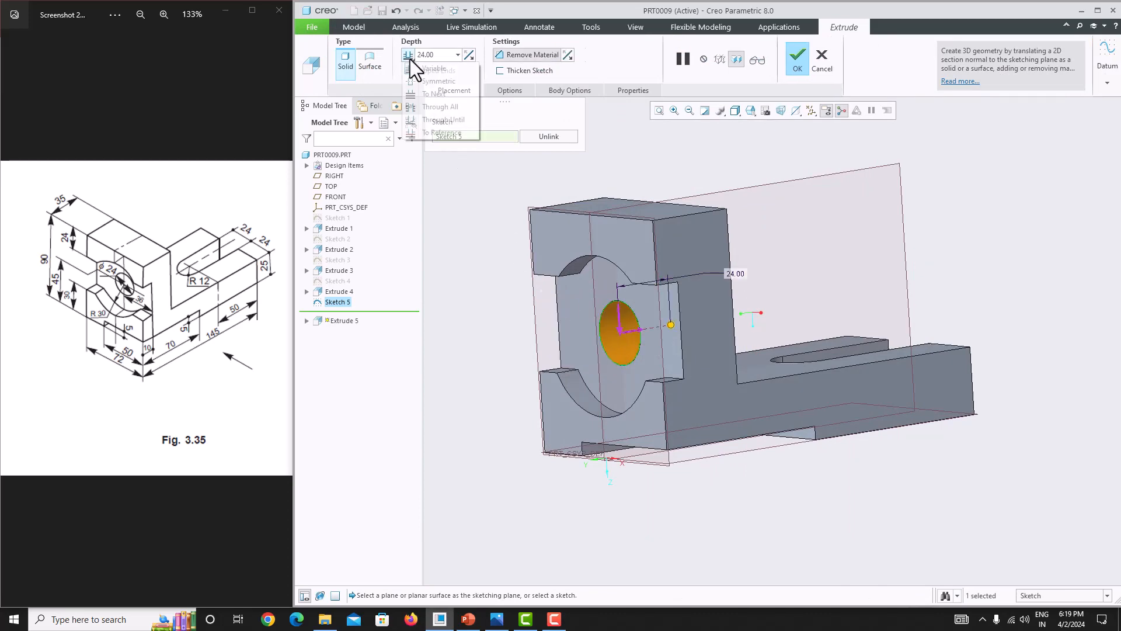
{"action": "left_click", "coordinate": [432, 107]}
{"action": "middle_click", "coordinate": [958, 296]}
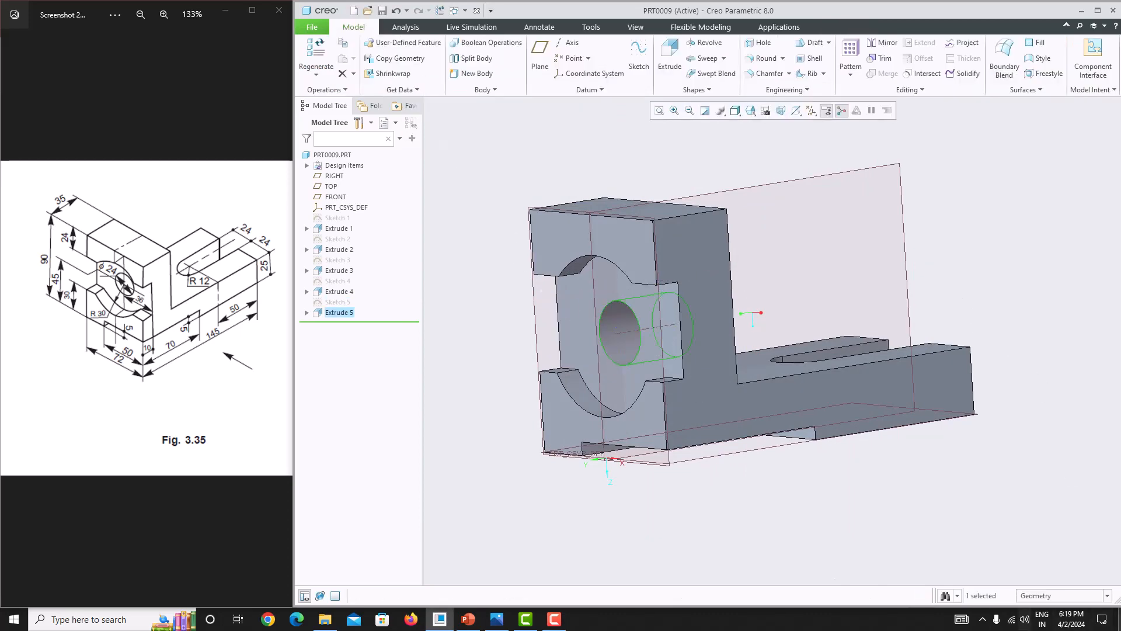
- Turn off the display of all datum axes, points, coordinate systems and planes, and clear the selection of the hole feature
{"action": "middle_click_drag", "start_coordinate": [922, 483], "coordinate": [864, 480]}
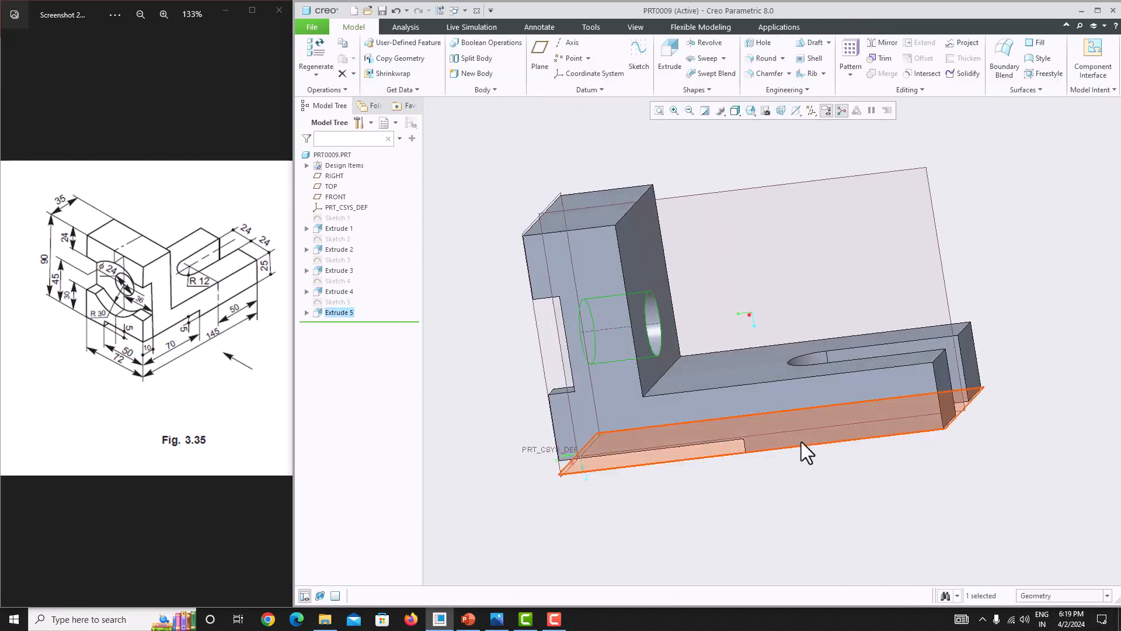
{"action": "left_click", "coordinate": [812, 111]}
{"action": "left_click", "coordinate": [811, 125]}
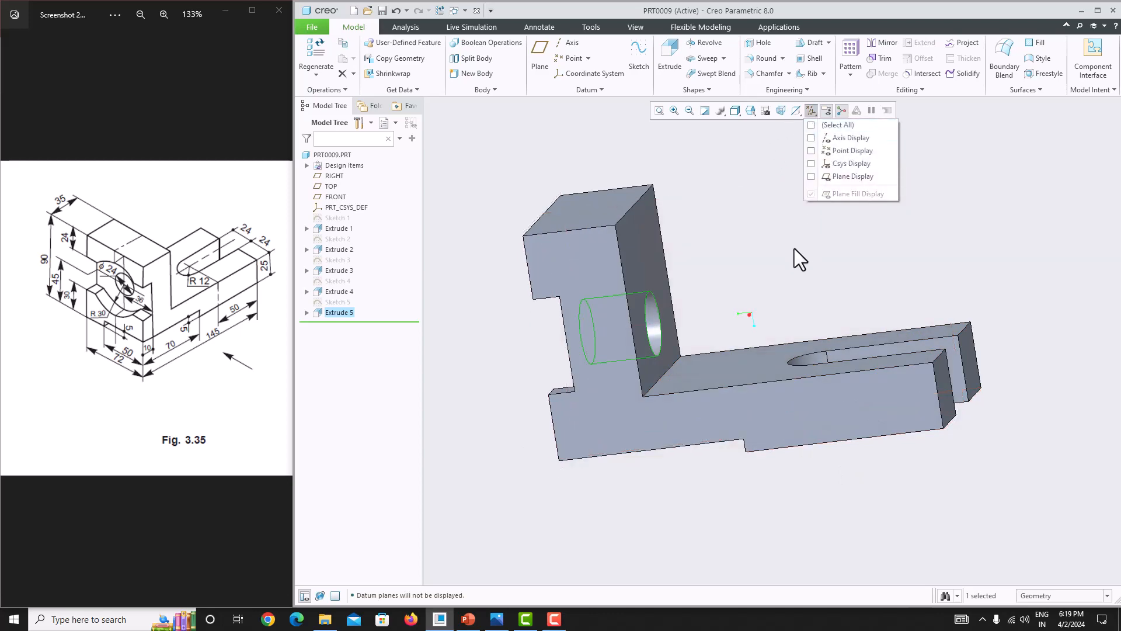
{"action": "middle_click_drag", "start_coordinate": [829, 271], "coordinate": [818, 320]}
{"action": "scroll", "coordinate": [846, 351], "scroll_direction": "up", "scroll_amount": 2}
{"action": "scroll", "coordinate": [825, 382], "scroll_direction": "up", "scroll_amount": 2}
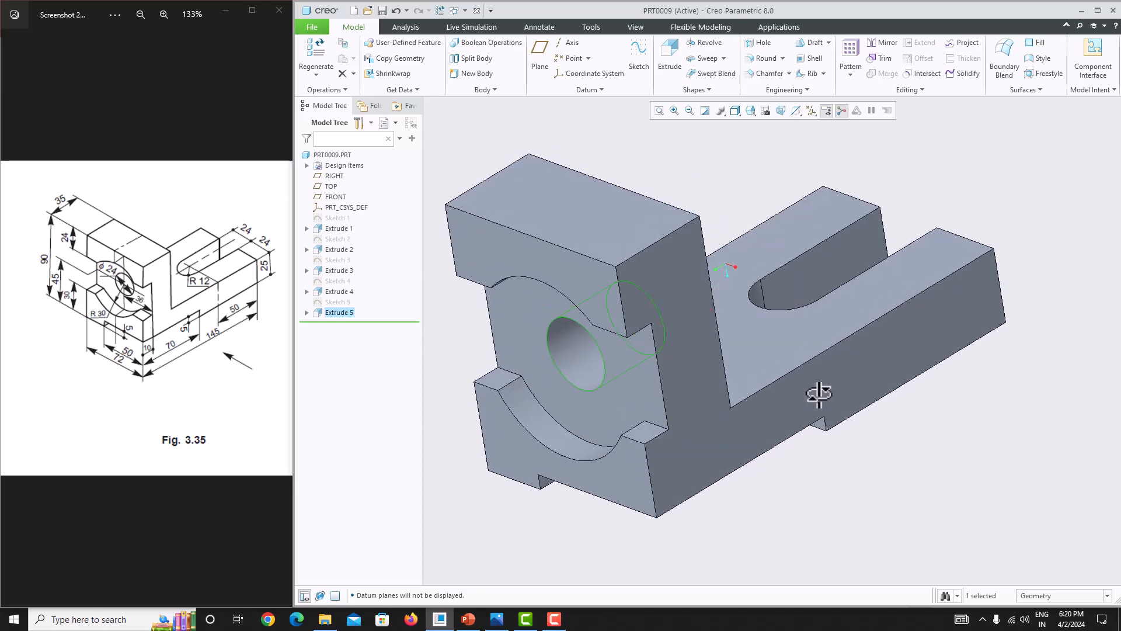
{"action": "scroll", "coordinate": [821, 393], "scroll_direction": "up", "scroll_amount": 2}
{"action": "scroll", "coordinate": [821, 393], "scroll_direction": "down", "scroll_amount": 3}
{"action": "left_click", "coordinate": [756, 203]}
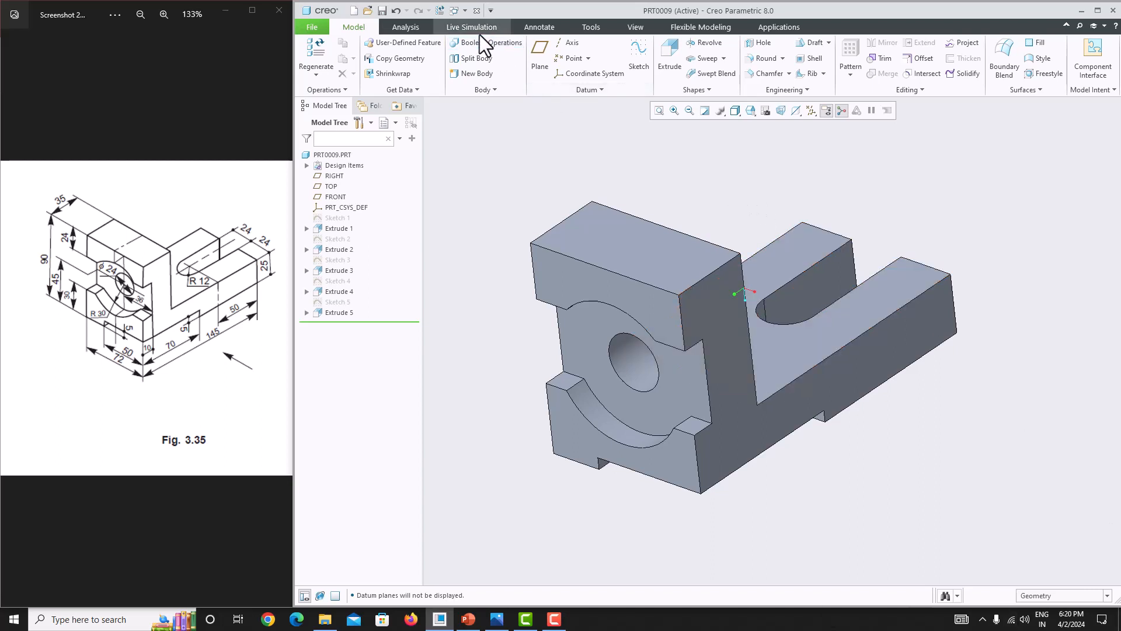
- Create a new appearance with the Metal class and apply it to the whole part
{"action": "left_click", "coordinate": [641, 29]}
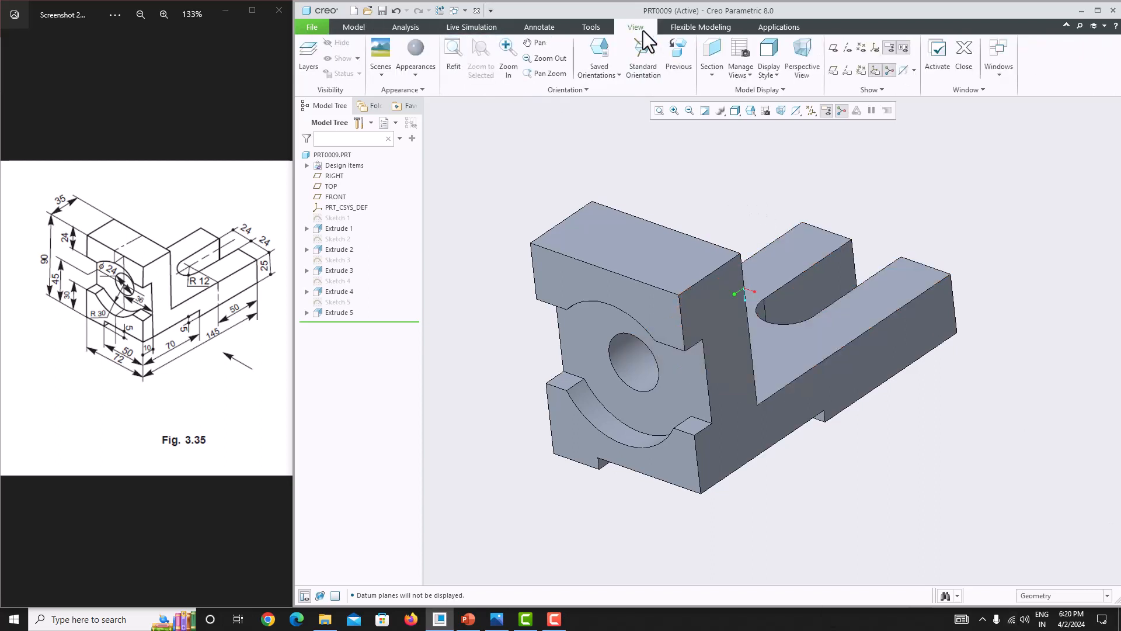
{"action": "left_click", "coordinate": [418, 79]}
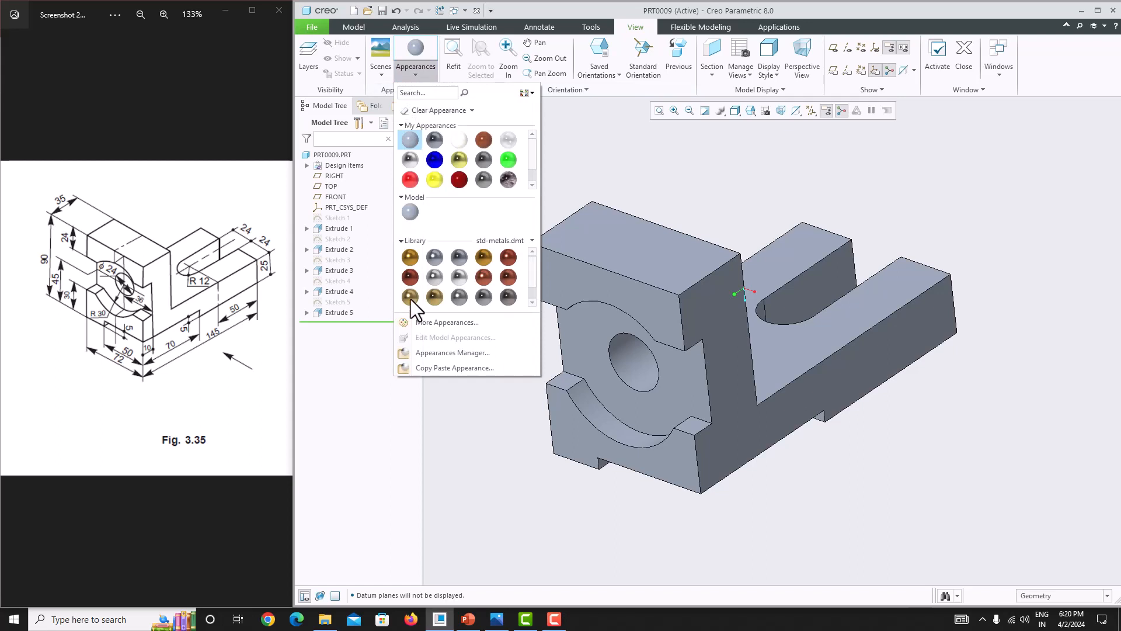
{"action": "left_click", "coordinate": [437, 321]}
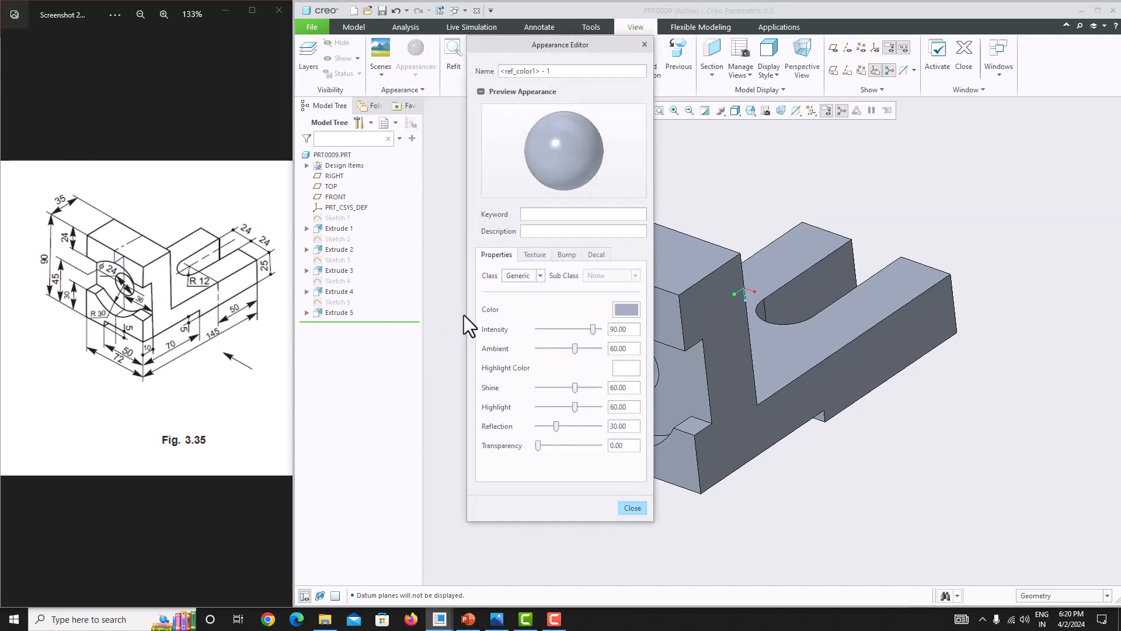
{"action": "left_click", "coordinate": [529, 278]}
{"action": "left_click", "coordinate": [525, 299]}
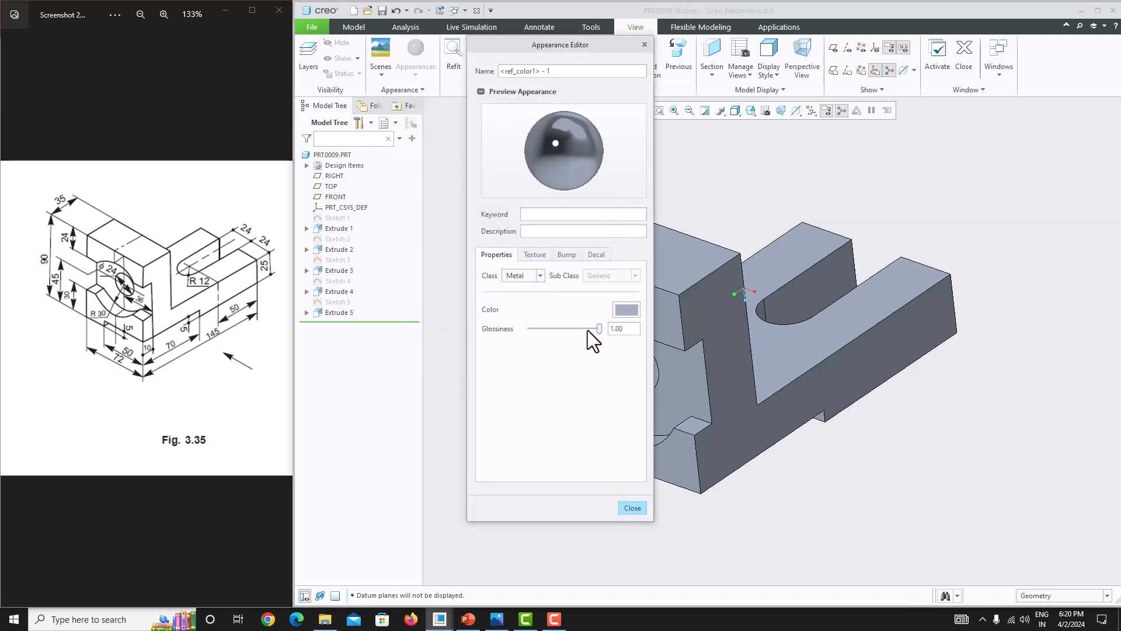
{"action": "left_click", "coordinate": [632, 507]}
{"action": "left_click", "coordinate": [330, 155]}
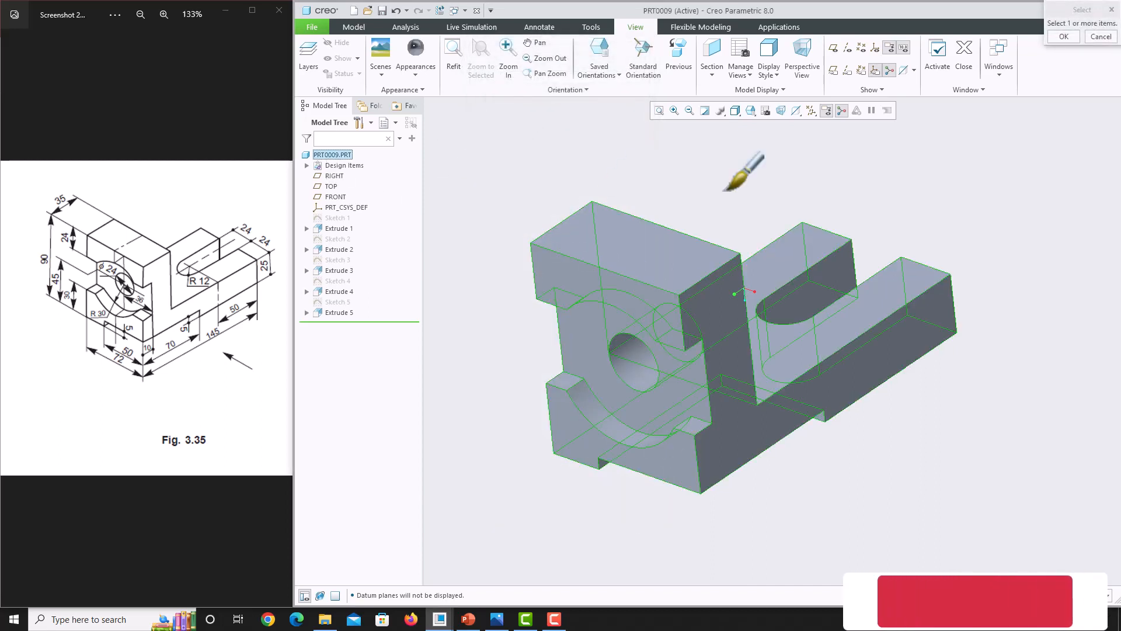
{"action": "left_click", "coordinate": [1061, 37]}
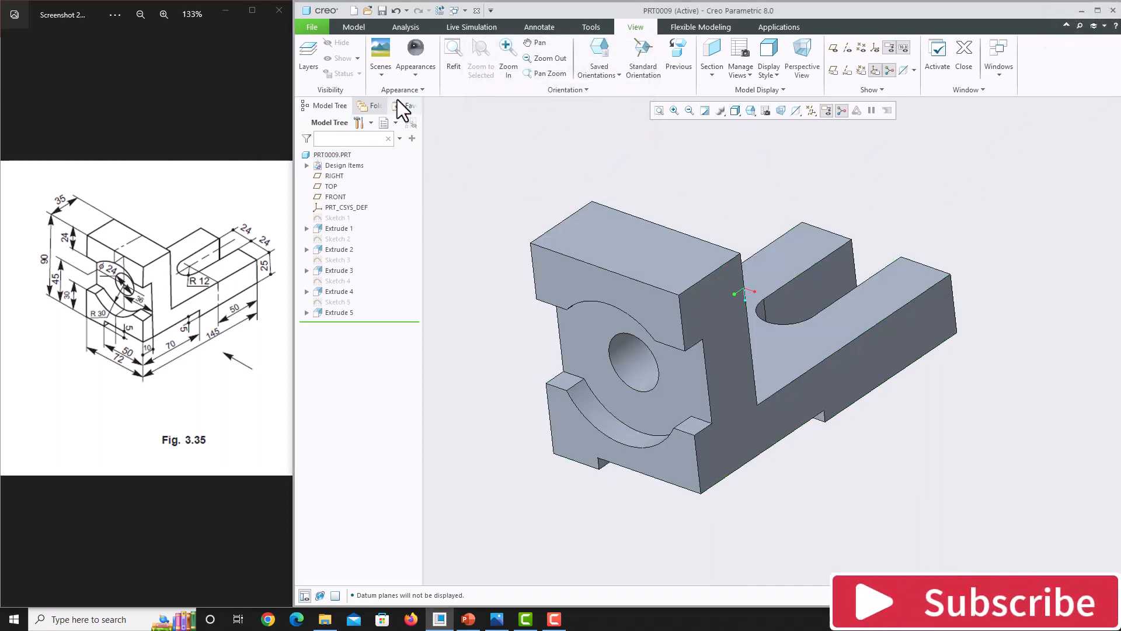
{"action": "left_click", "coordinate": [413, 76]}
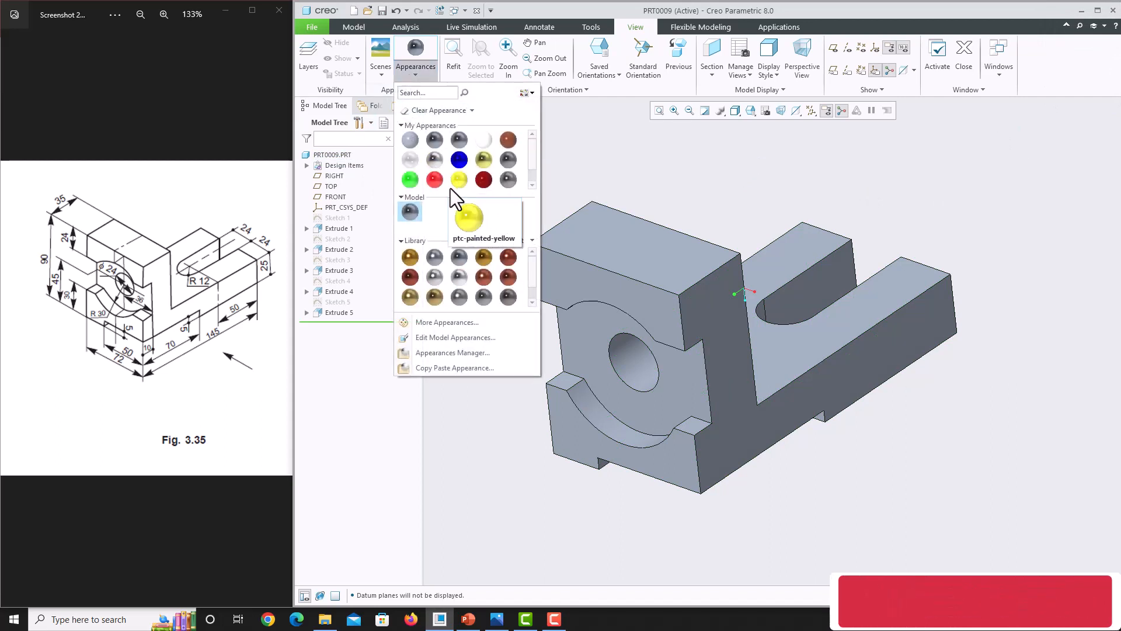
{"action": "left_click", "coordinate": [831, 162]}
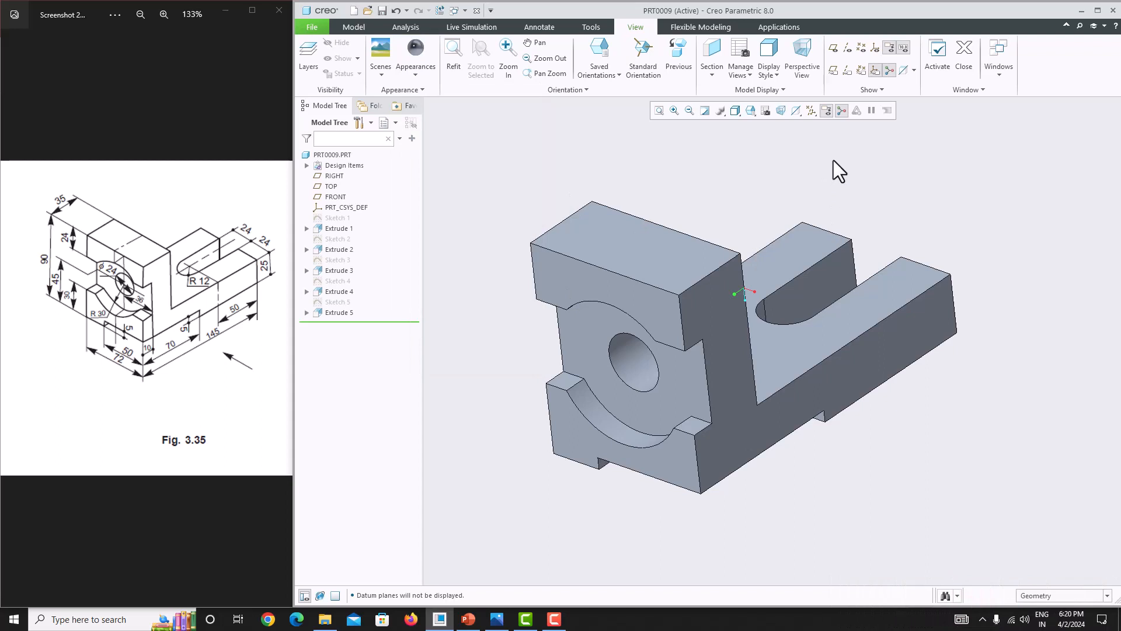